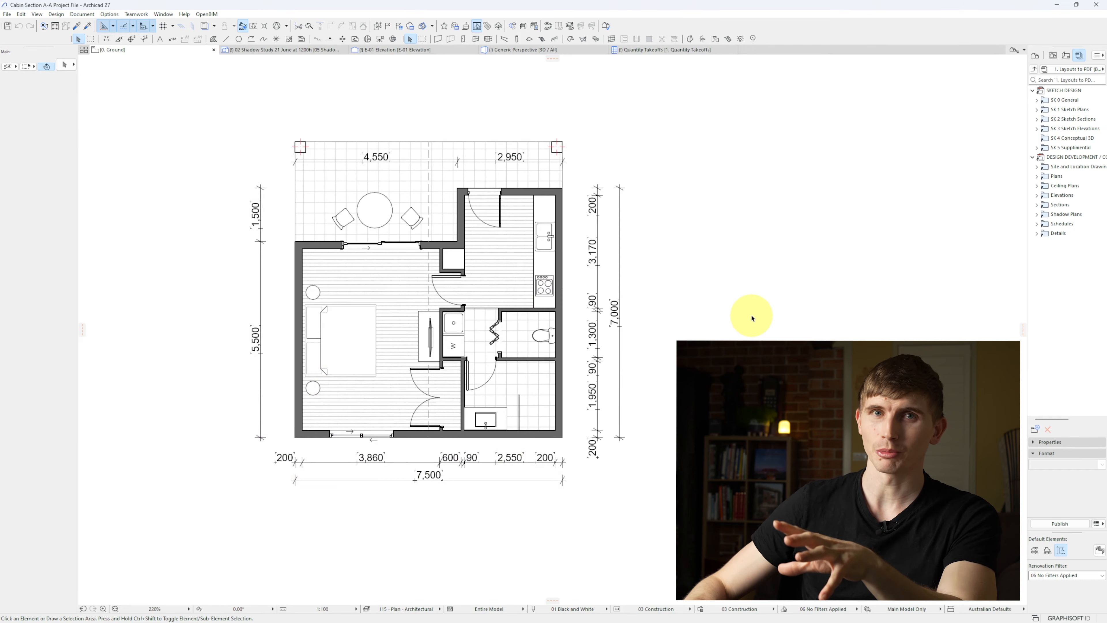
Move the horizontal section line S-02 sideways along its axis so its right-hand marker sits just outside the cabin's east wall.
scroll(742, 315, down, 5)
scroll(669, 315, down, 1)
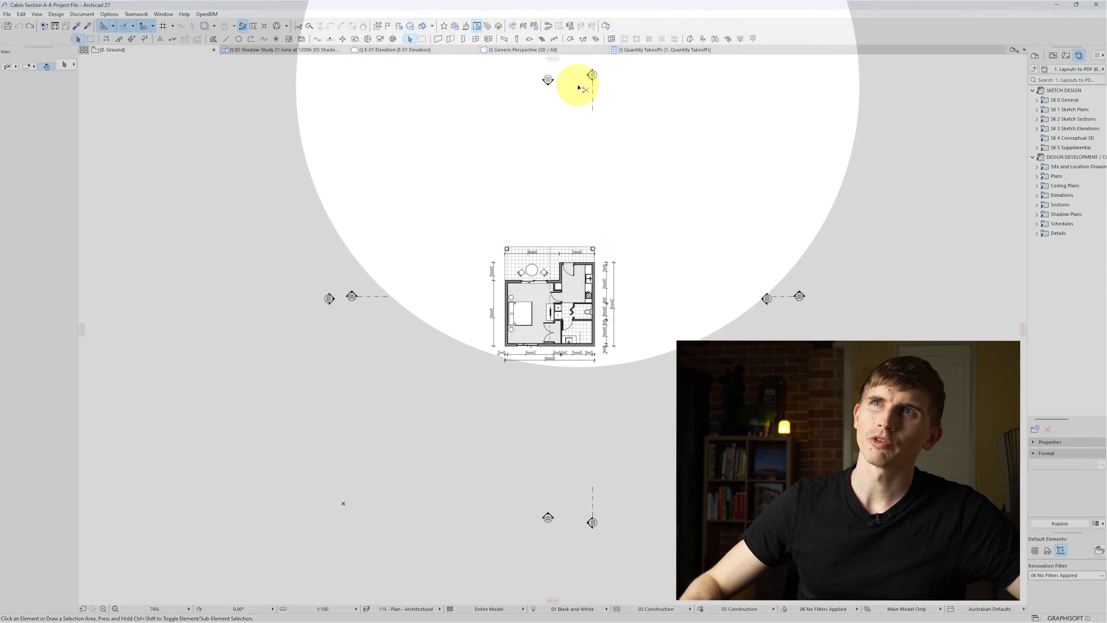
click(799, 297)
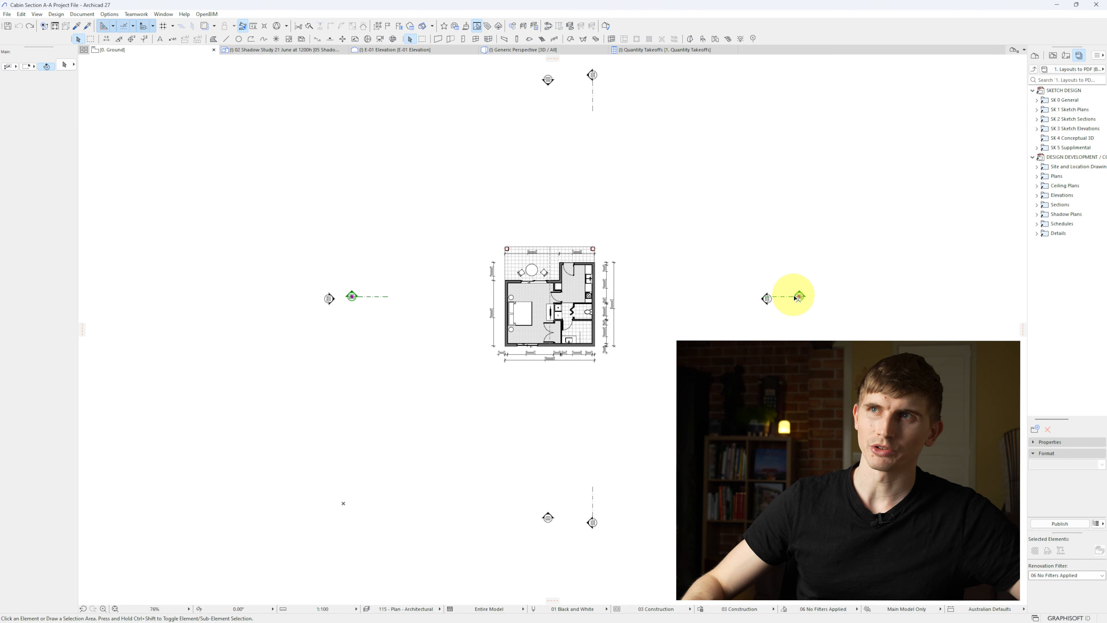
click(799, 297)
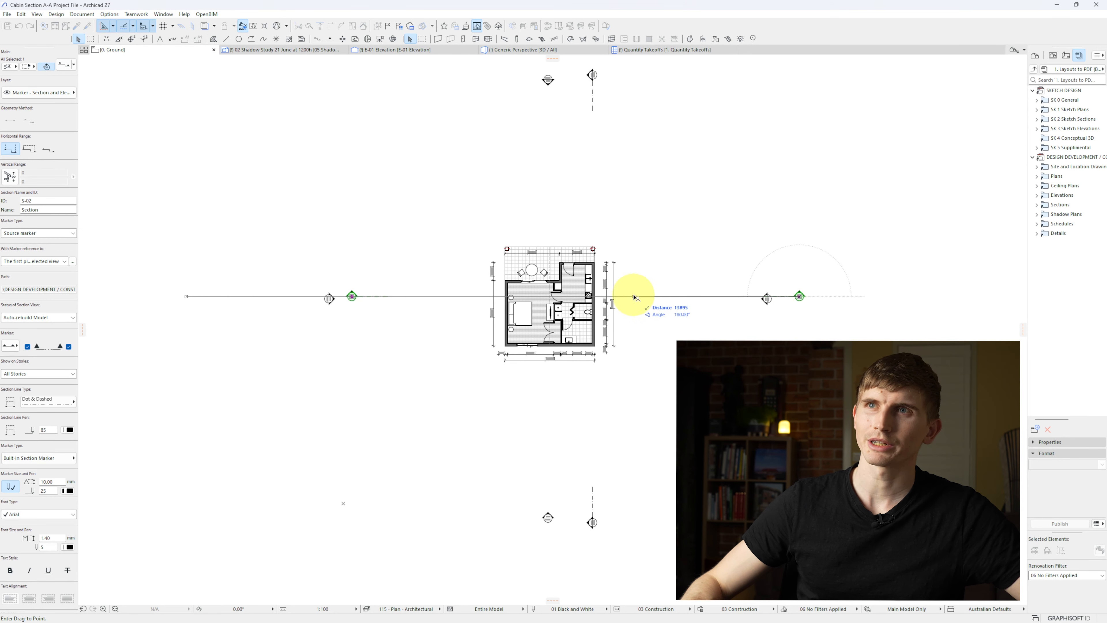
click(612, 300)
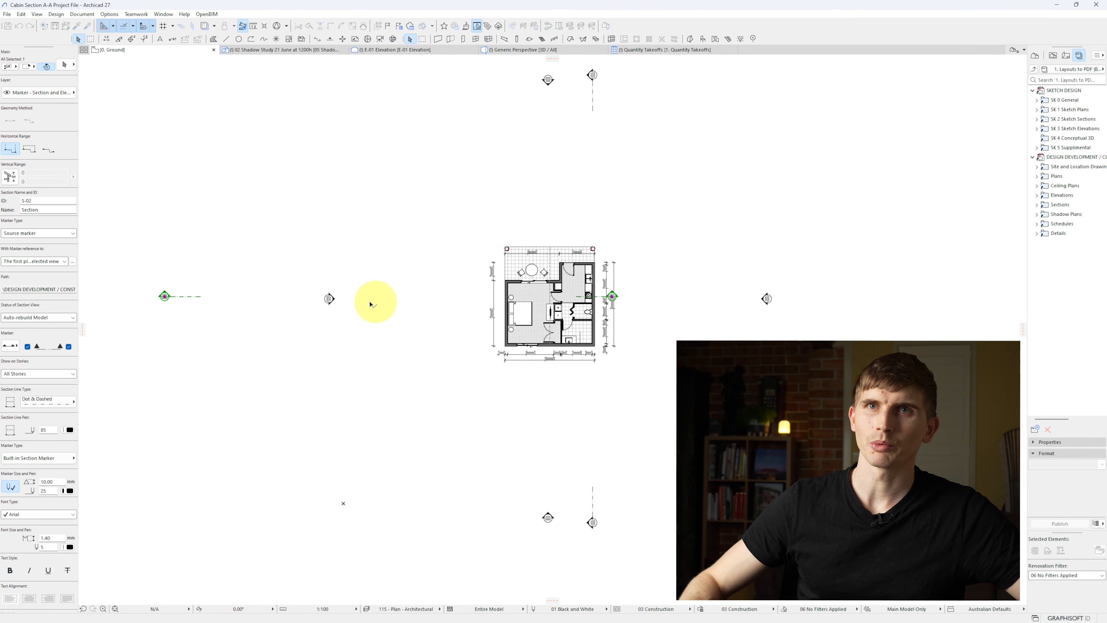
Shorten section line S-02 by stretching its far left end in to just outside the bedroom wall.
click(165, 297)
key(Escape)
middle_drag(165, 297, 139, 290)
click(140, 290)
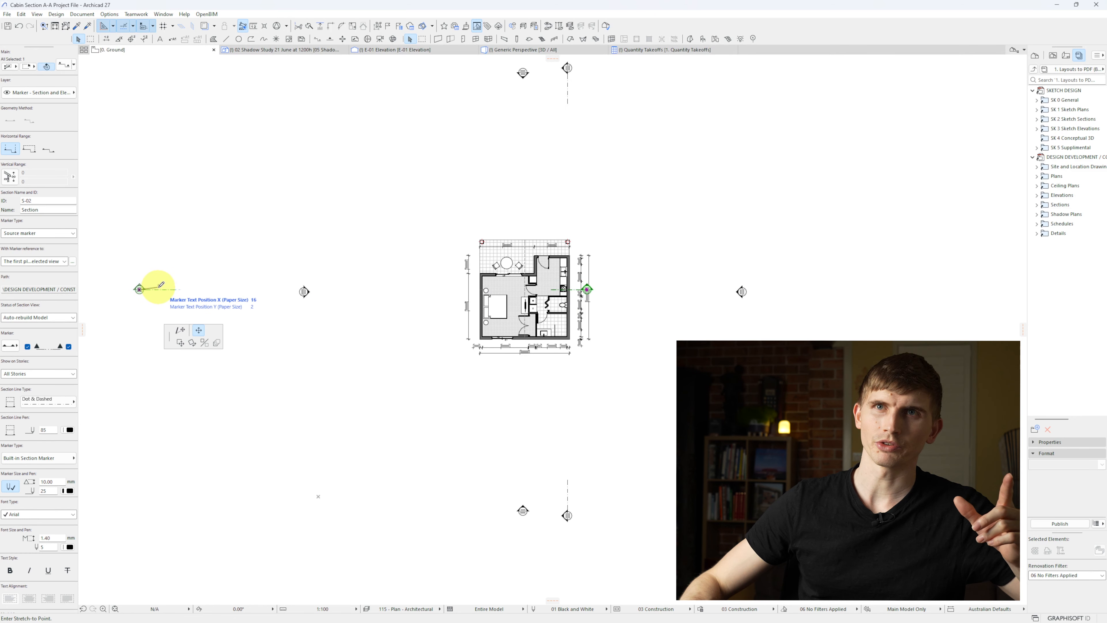
click(183, 332)
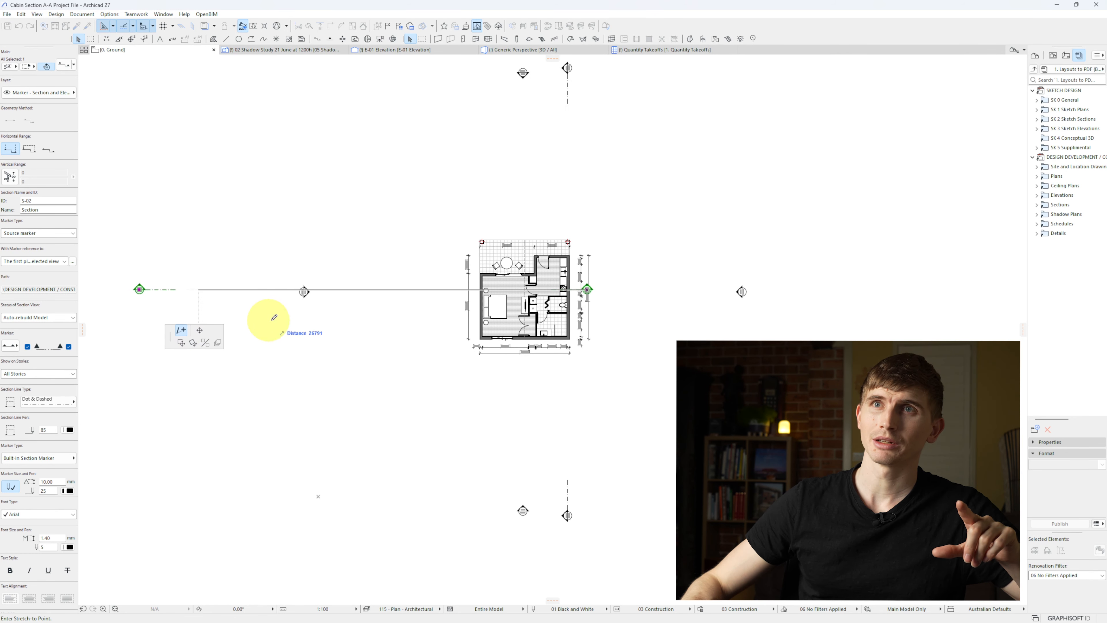
click(470, 289)
scroll(563, 308, up, 3)
click(652, 322)
key(Escape)
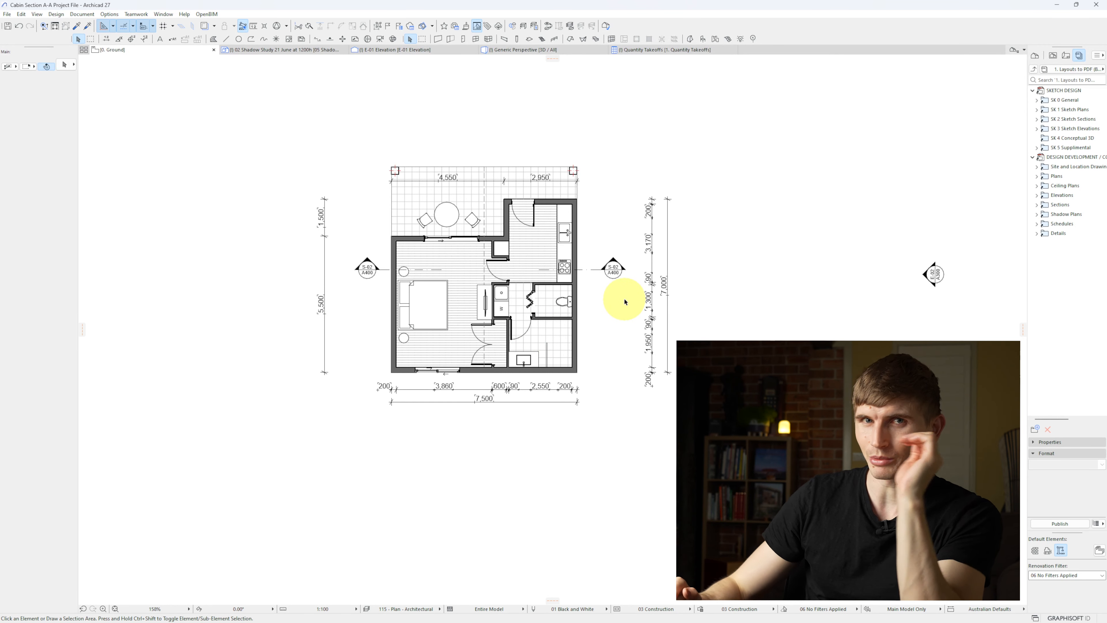
Open section S-02 with the current view settings to check the cut, and return to the ground floor plan.
click(611, 273)
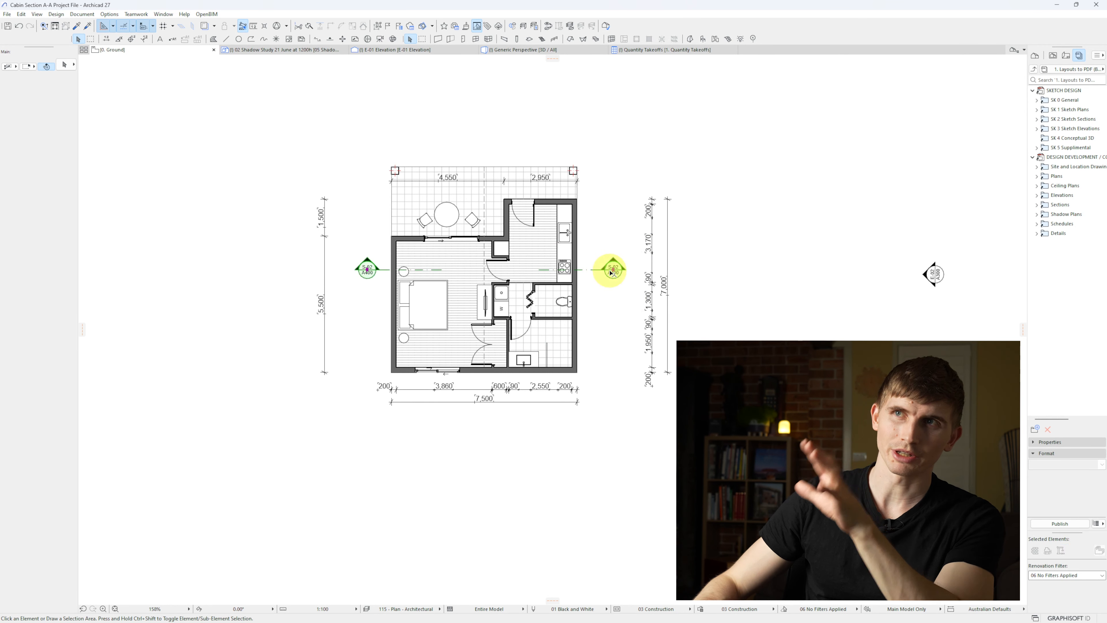
right_click(628, 187)
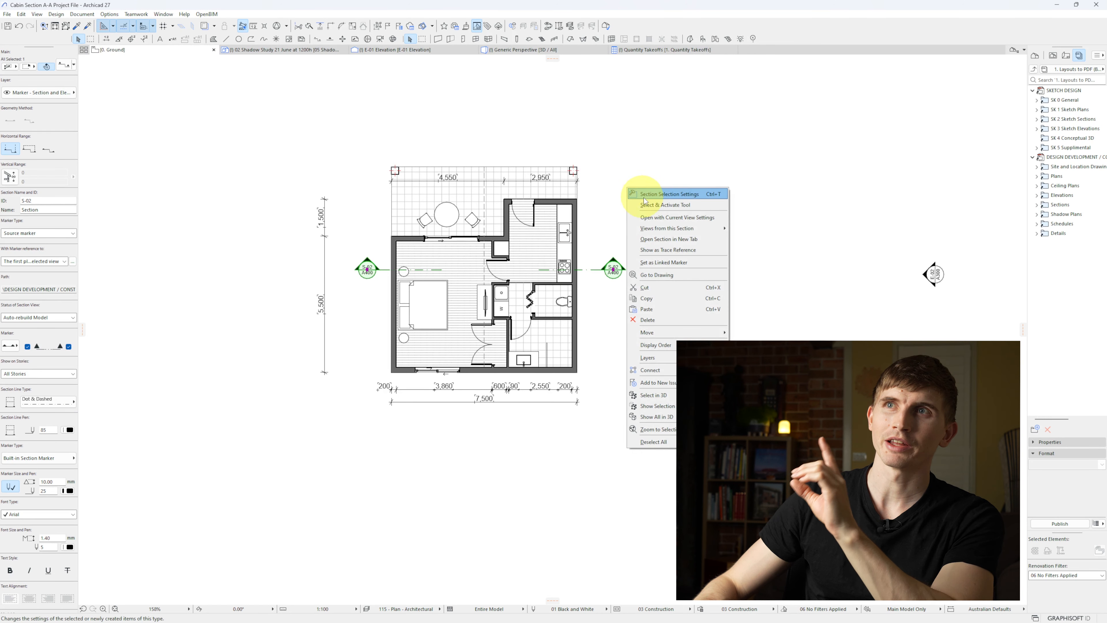
click(662, 218)
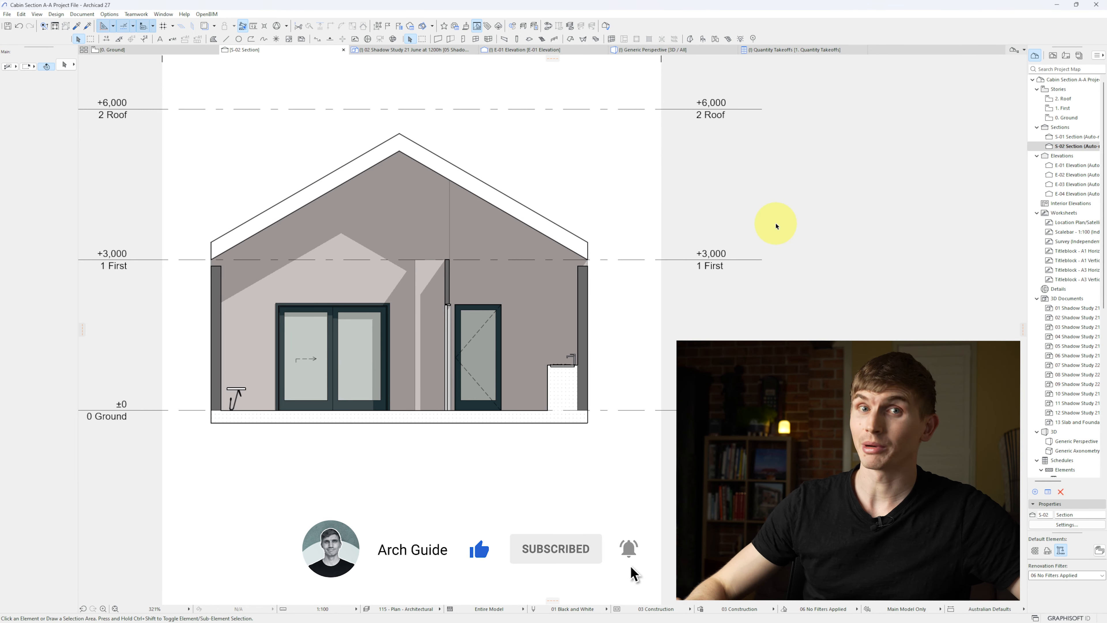
key(F2)
click(725, 258)
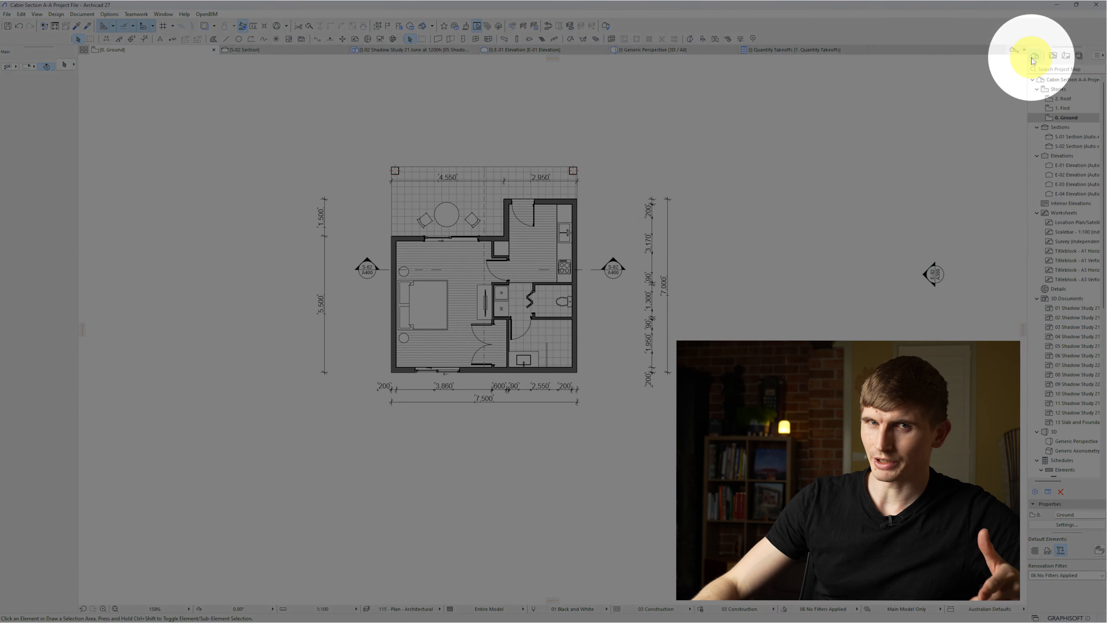
View sections S-01 and S-02 from the project map, and return to the ground floor plan.
scroll(1070, 105, down, 1)
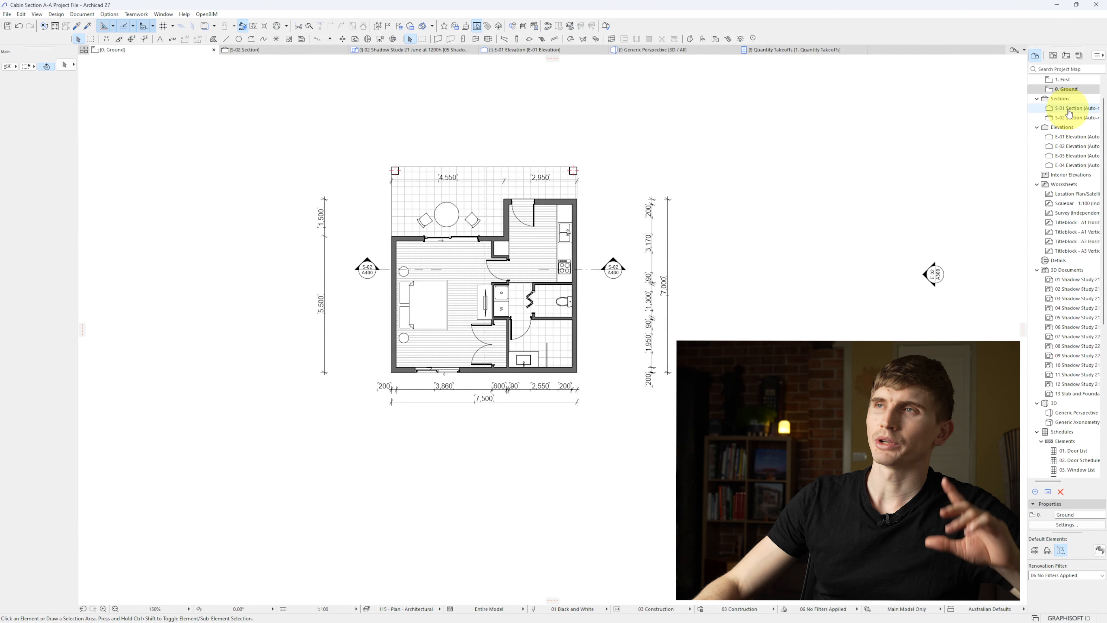
double_click(1069, 109)
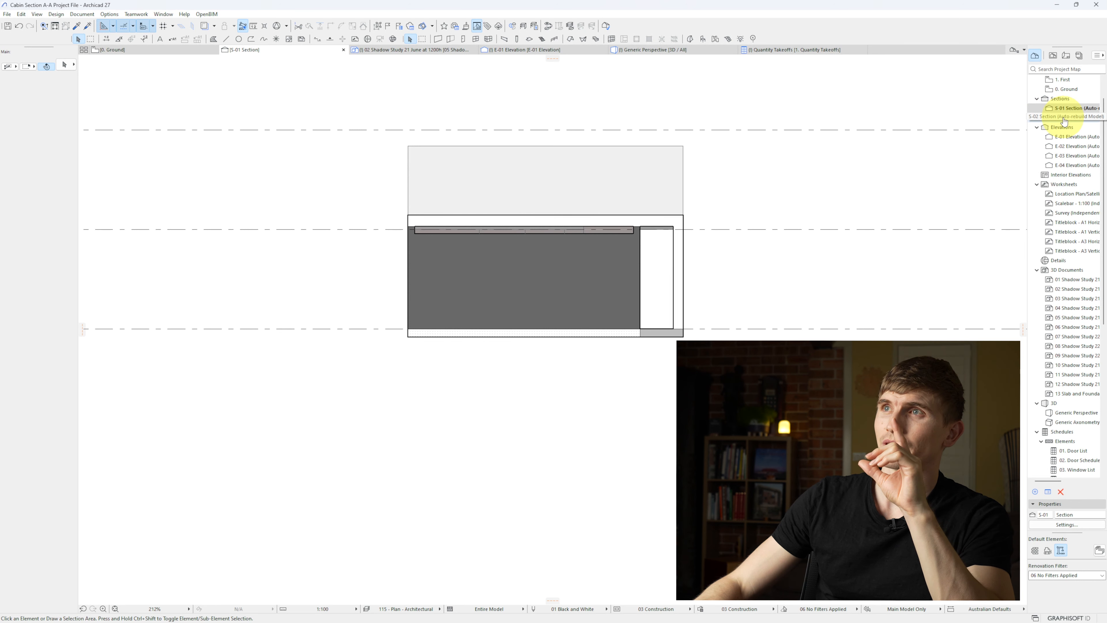
double_click(1065, 117)
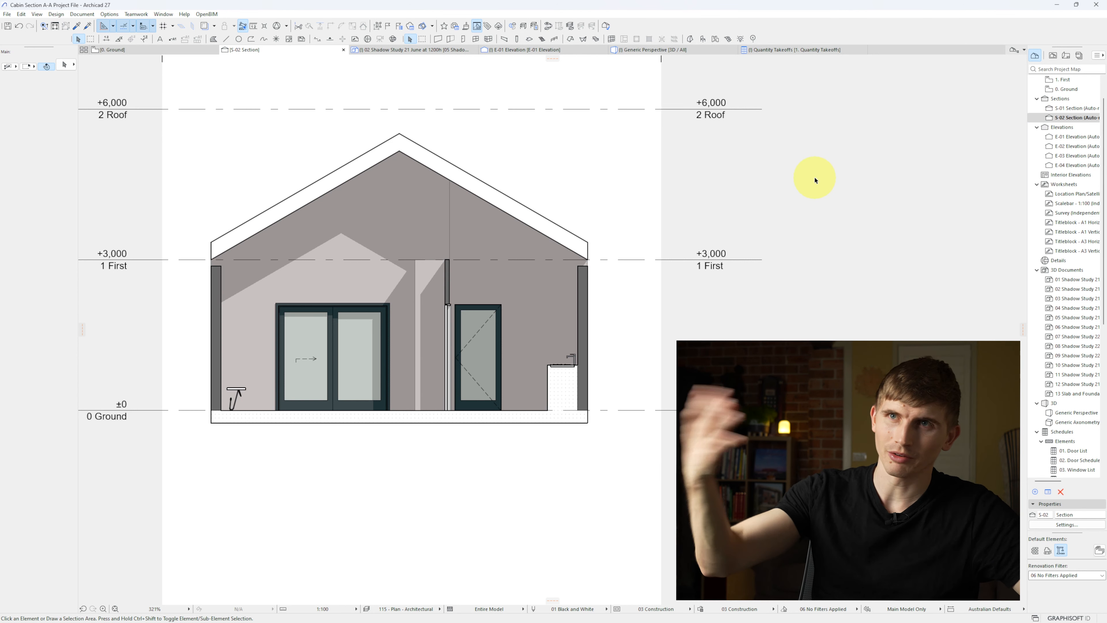
key(F2)
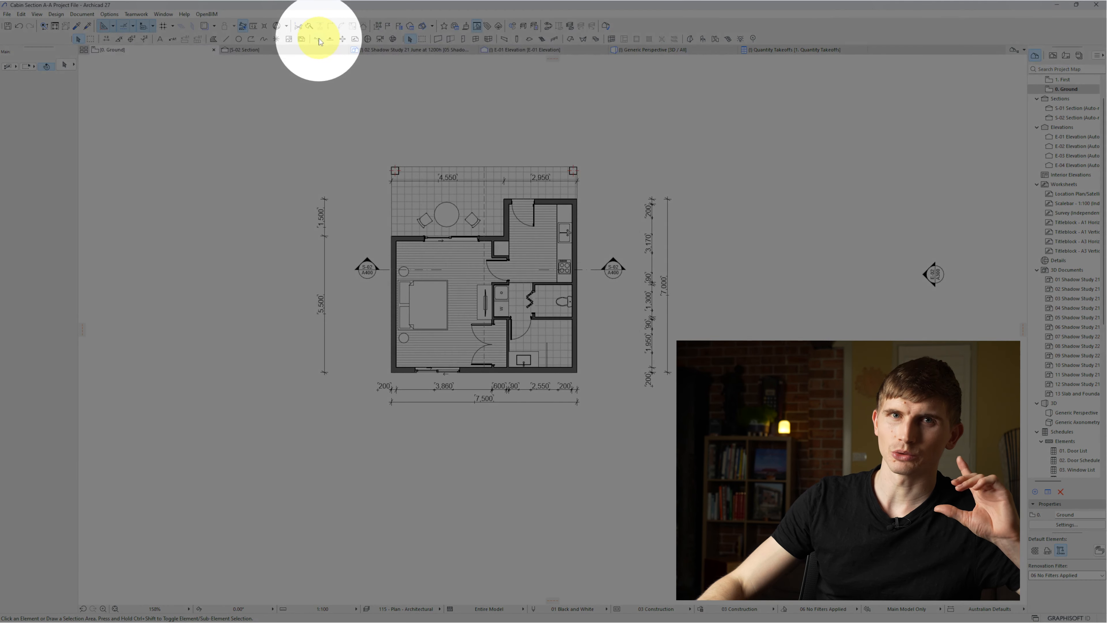
Draw a horizontal section line across the cabin through the bed and toilet, facing up towards the deck.
click(319, 40)
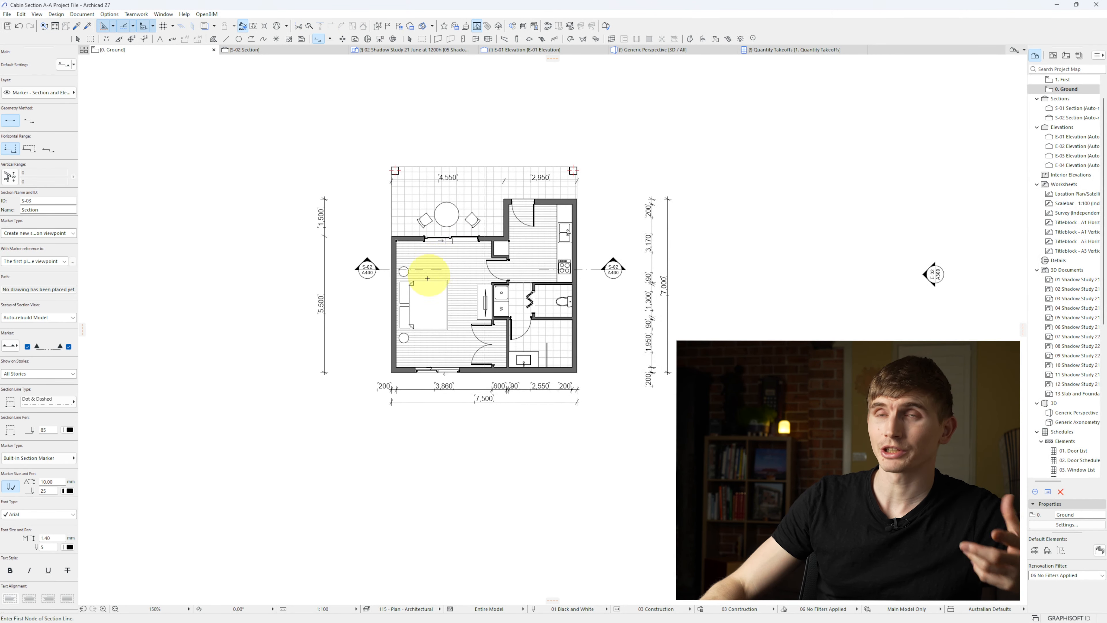
click(374, 300)
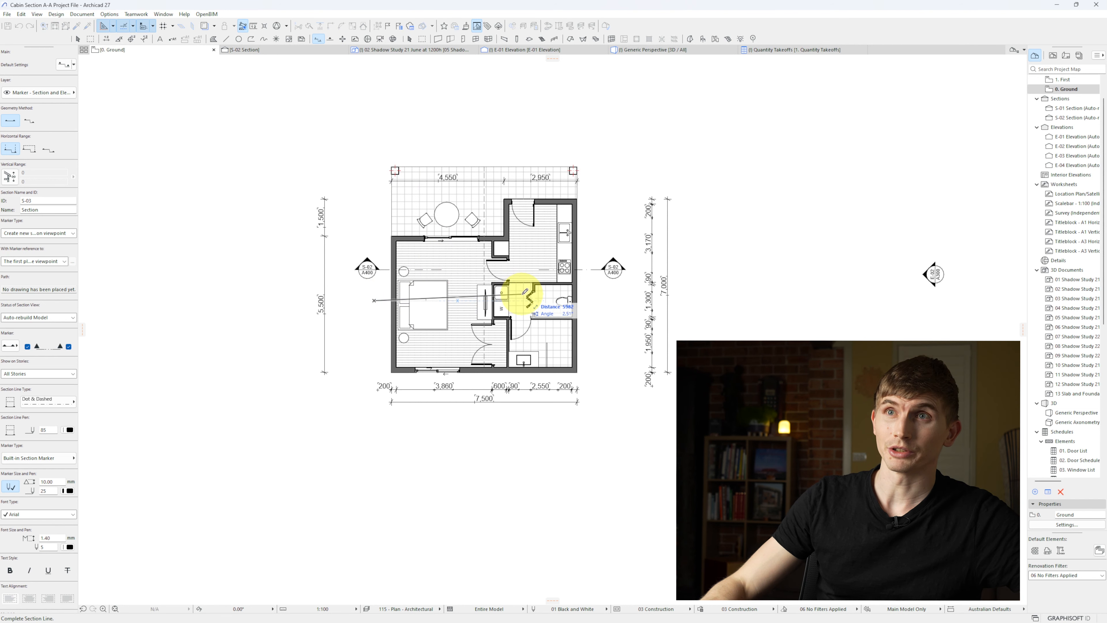
click(609, 300)
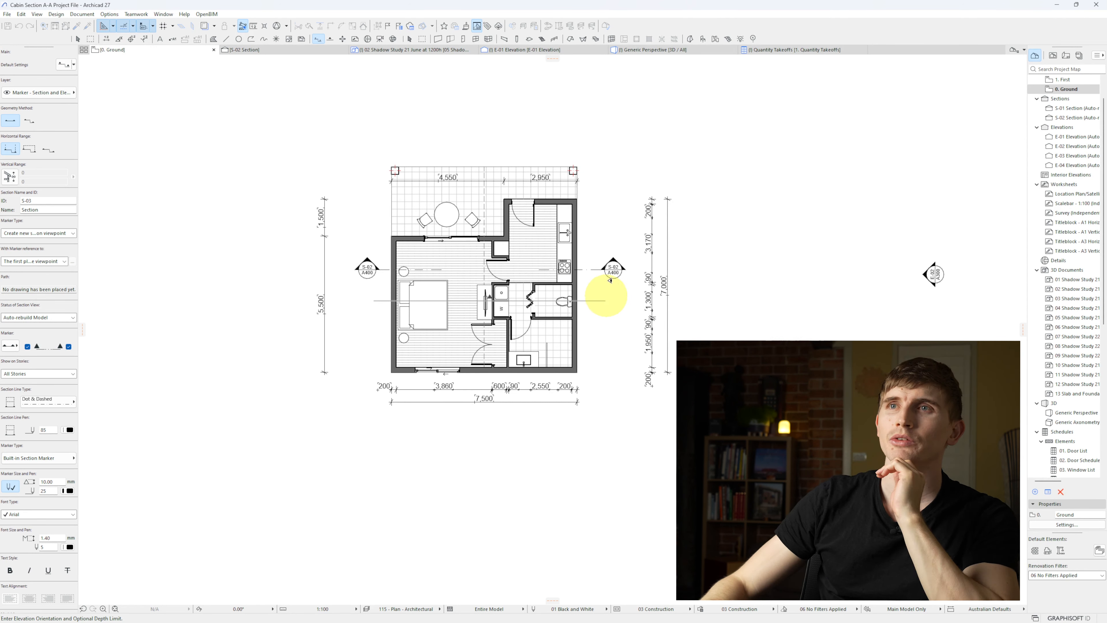
click(579, 141)
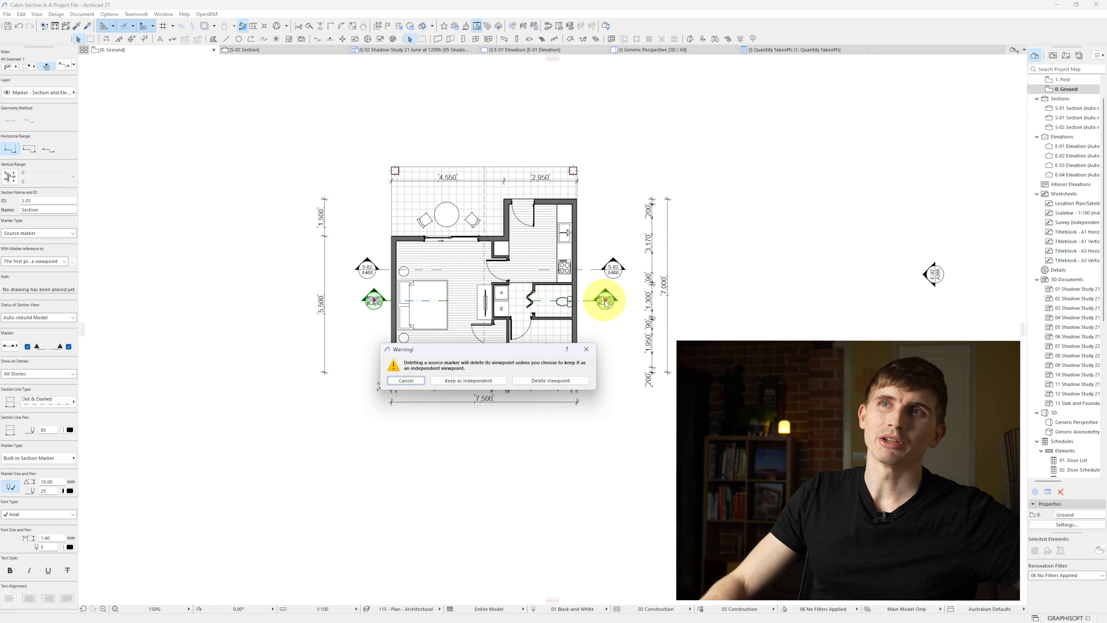
key(ctrl)
key(ctrl)
key(Escape)
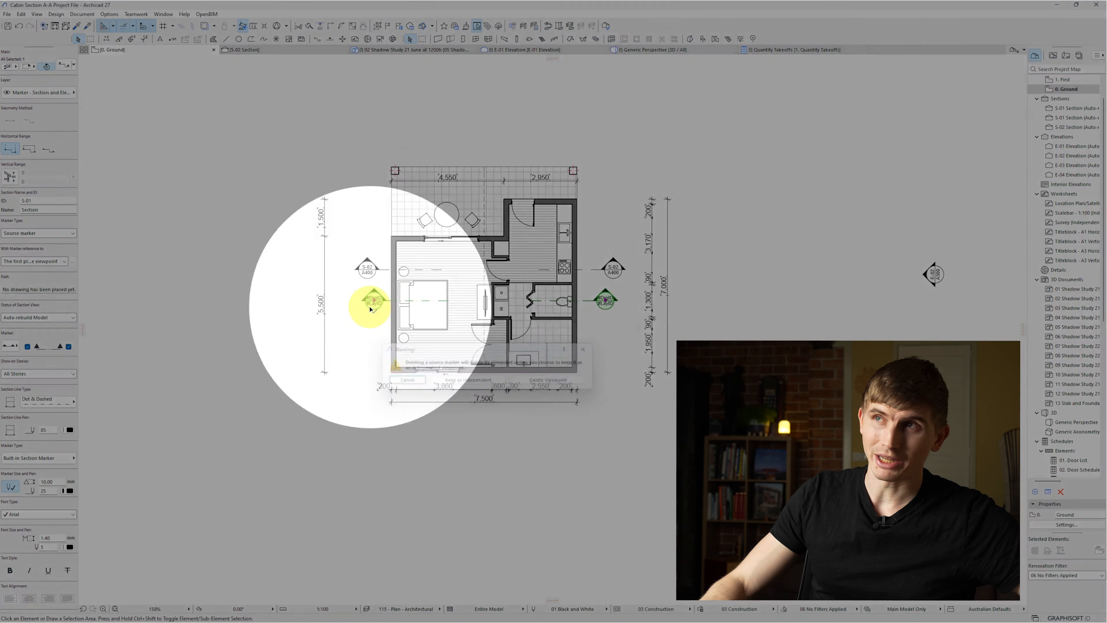
key(Escape)
key(ctrl)
key(ctrl)
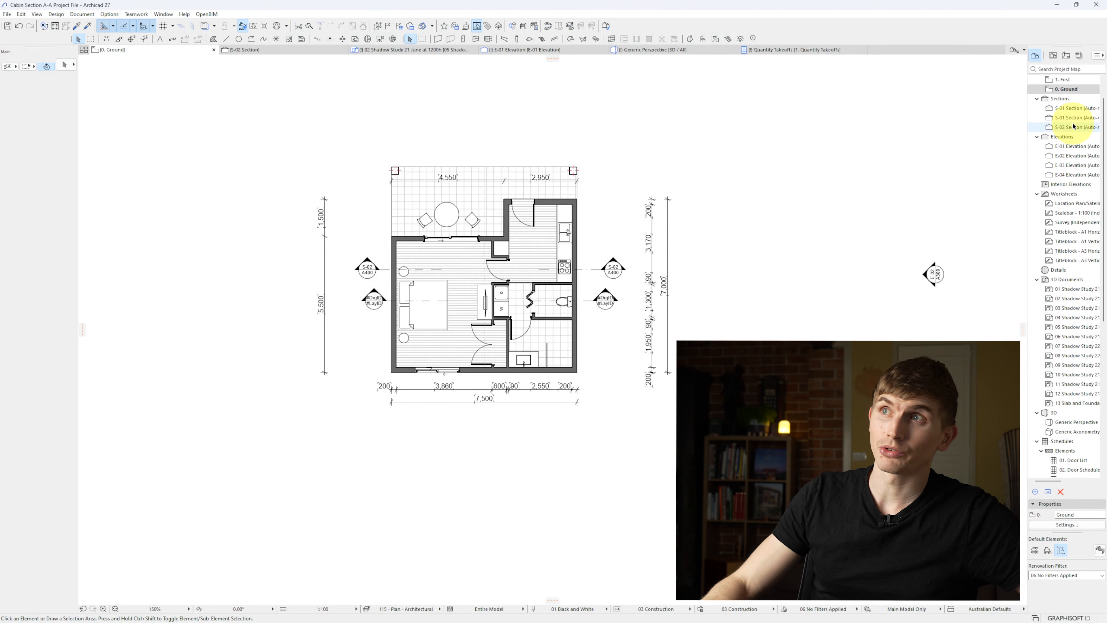
key(ctrl)
key(ctrl)
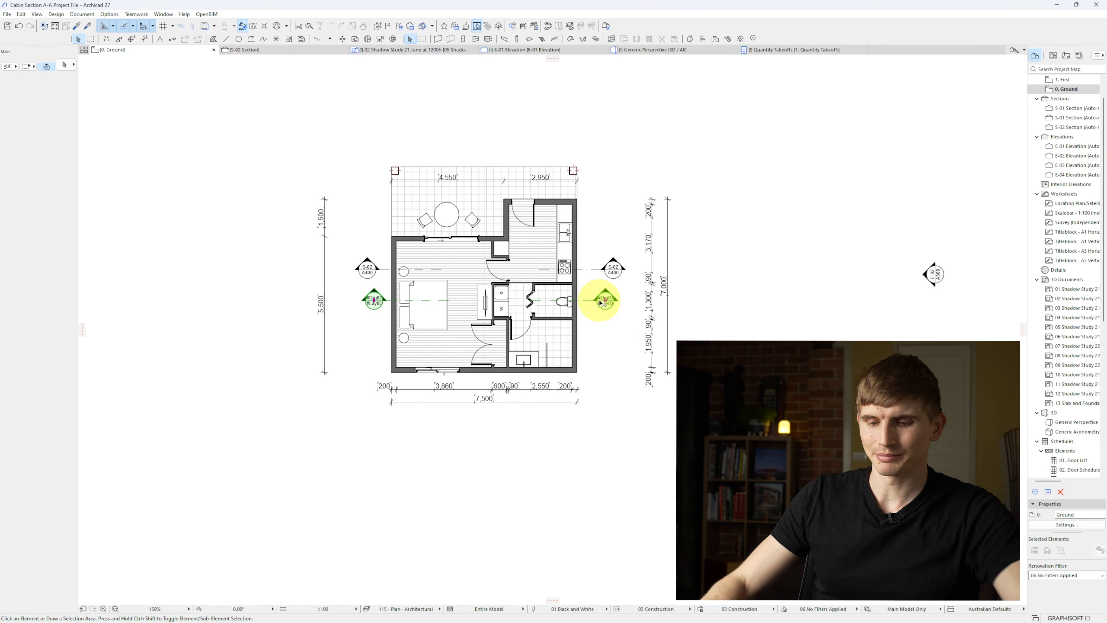
Delete the new section line that runs through the bed and toilet.
click(602, 301)
key(Delete)
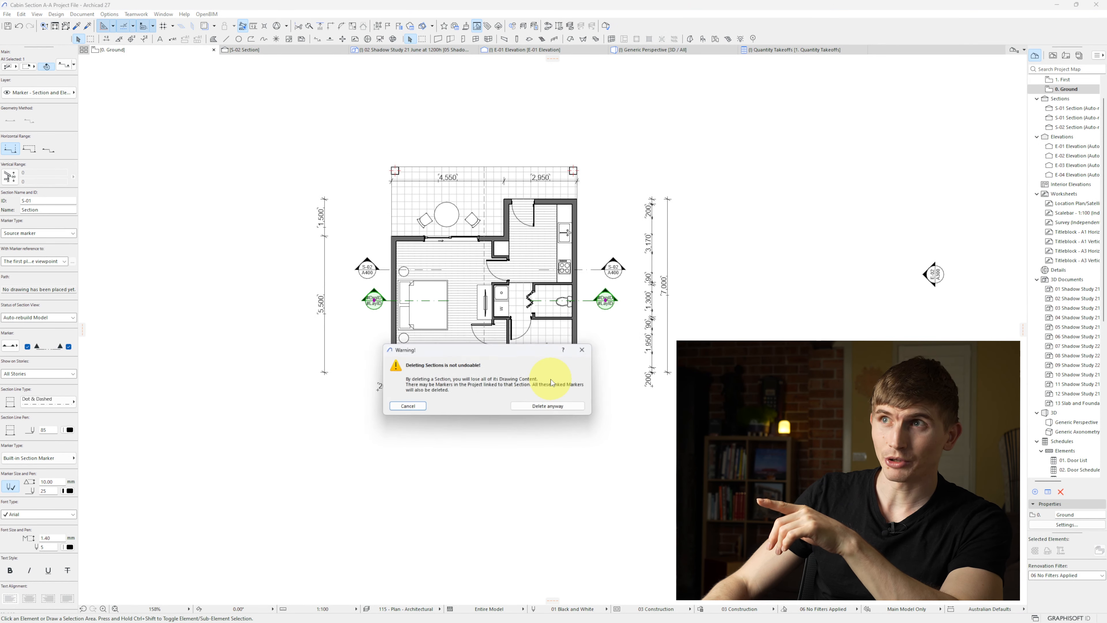
click(558, 406)
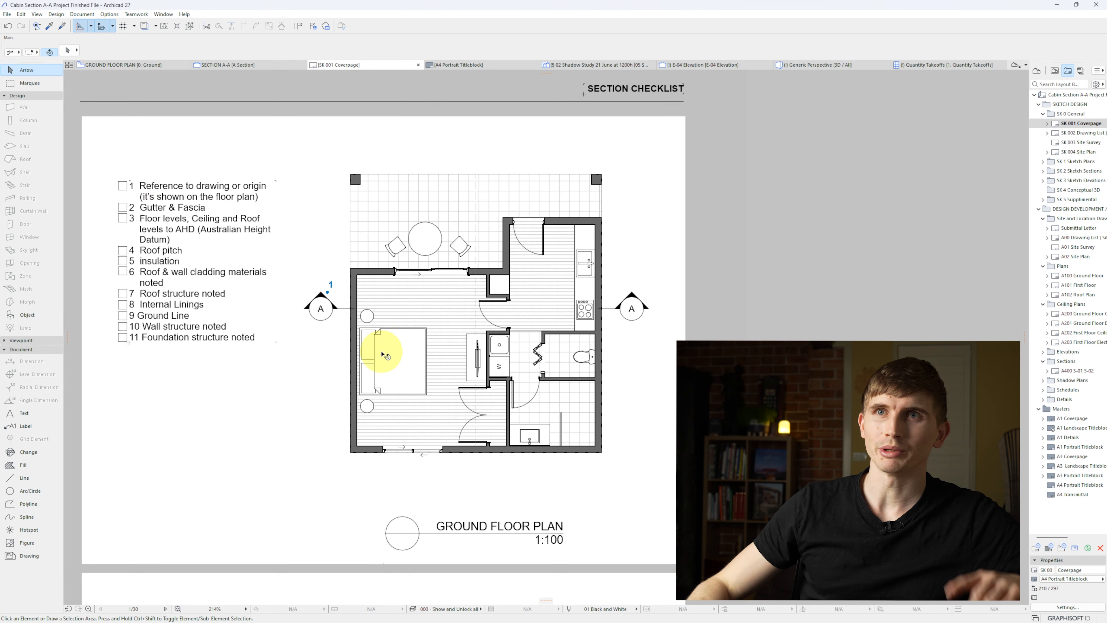
scroll(339, 326, down, 5)
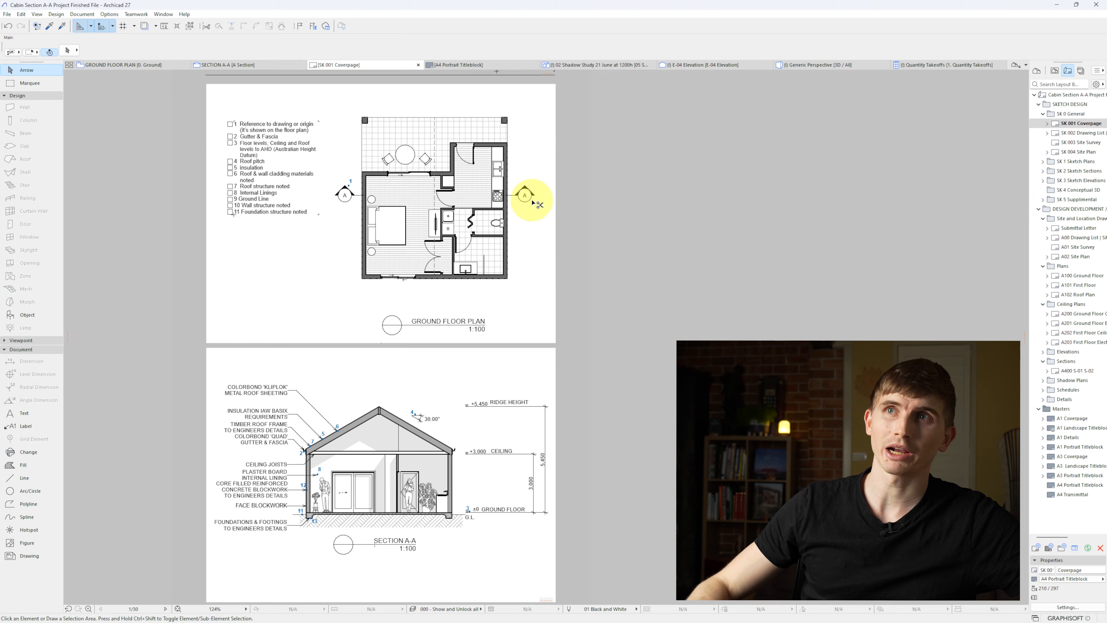
key(ctrl)
key(ctrl)
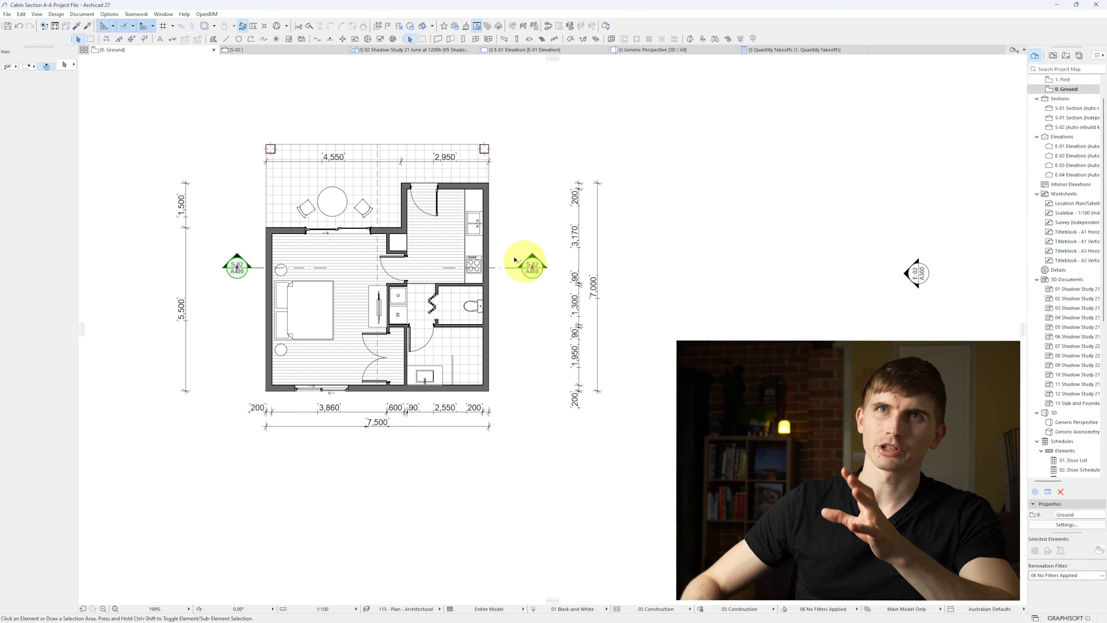
Change the marker style of section S-02 to Circle 4 and check its marker text options.
click(515, 260)
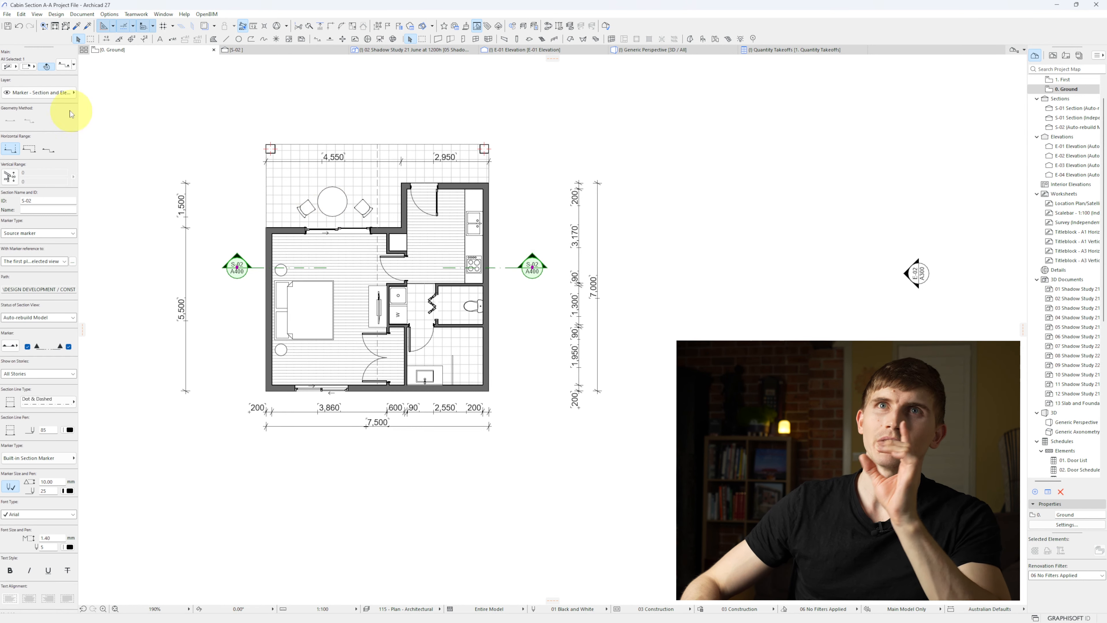
click(66, 67)
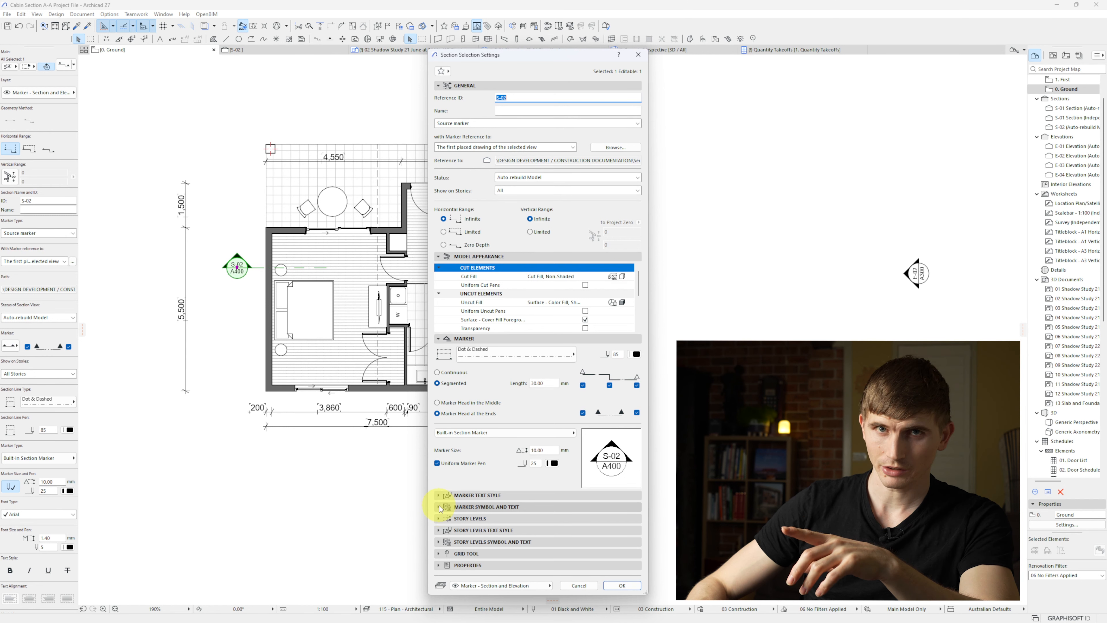
click(440, 506)
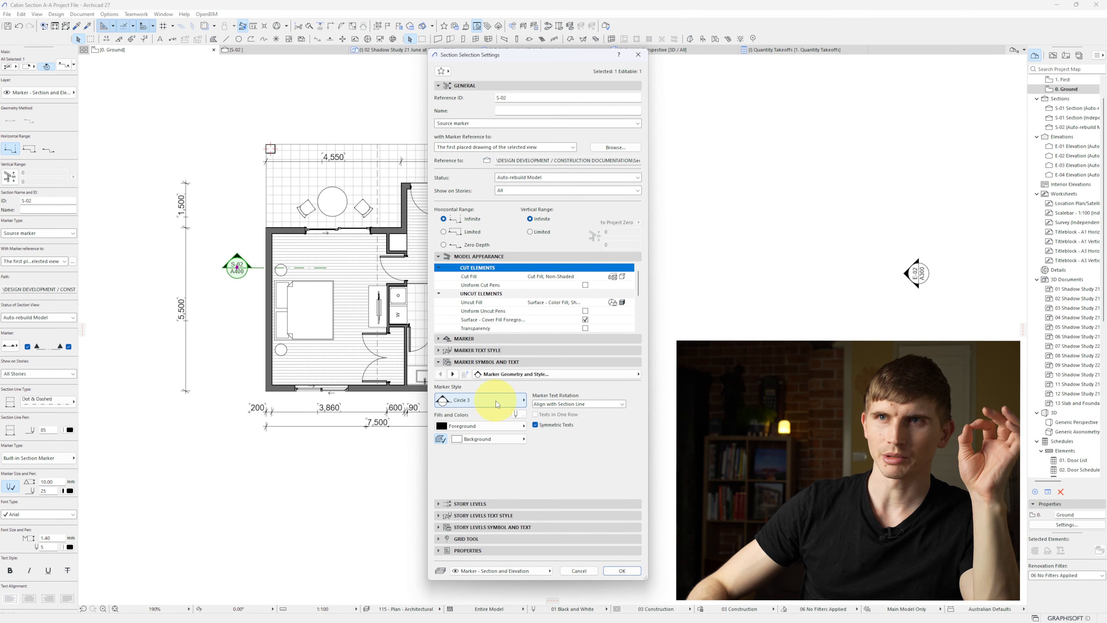
click(497, 404)
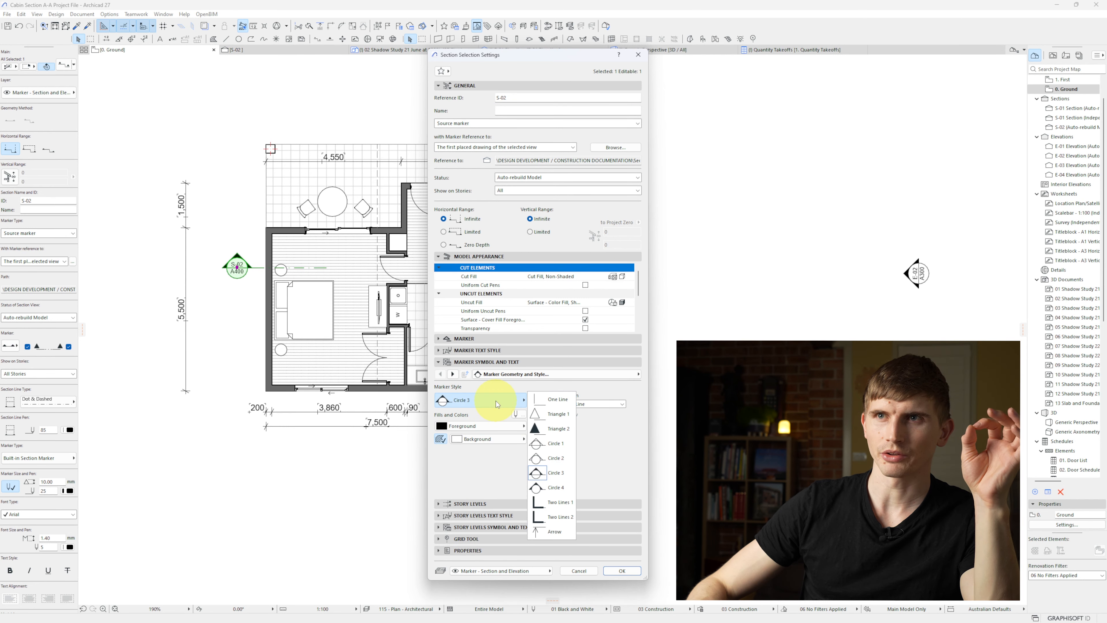
click(556, 489)
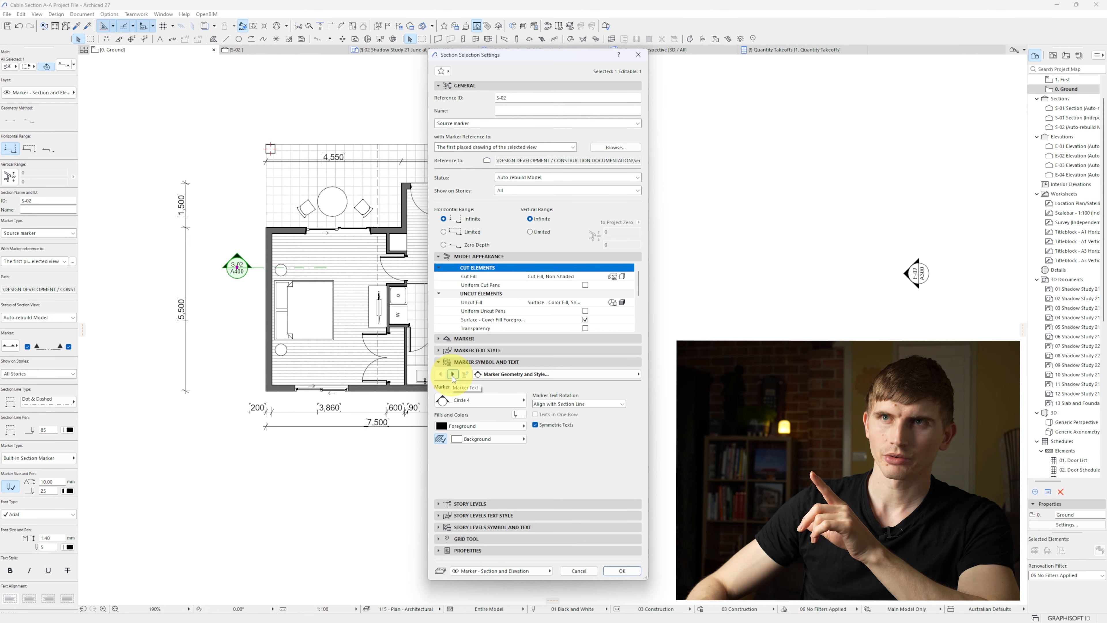
click(453, 374)
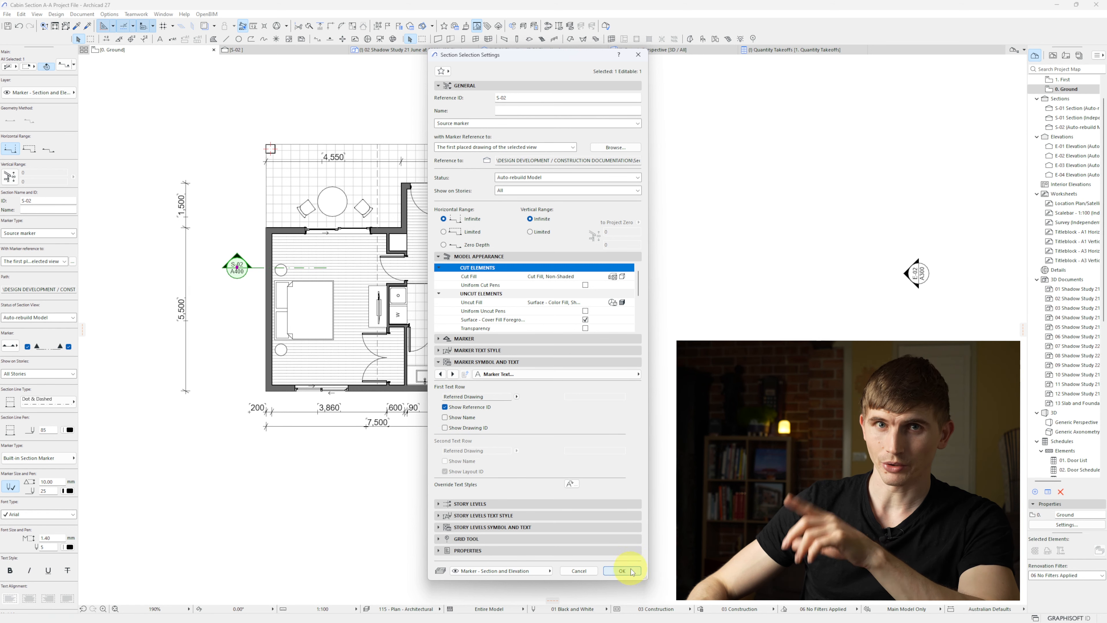
click(622, 570)
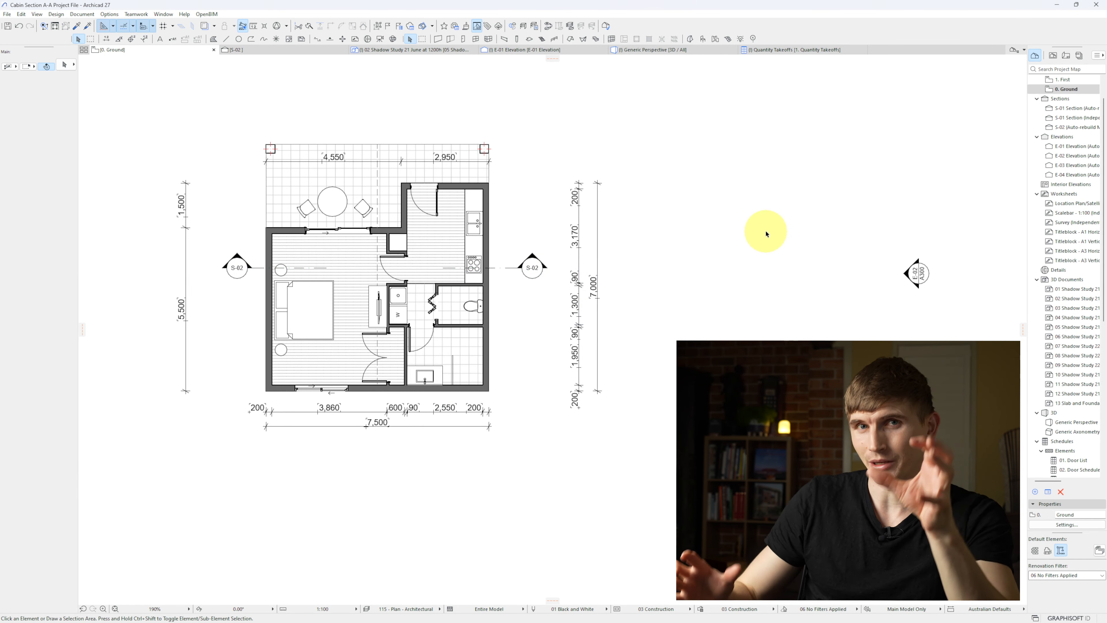
Change the reference ID of section S-02 to A.
click(530, 267)
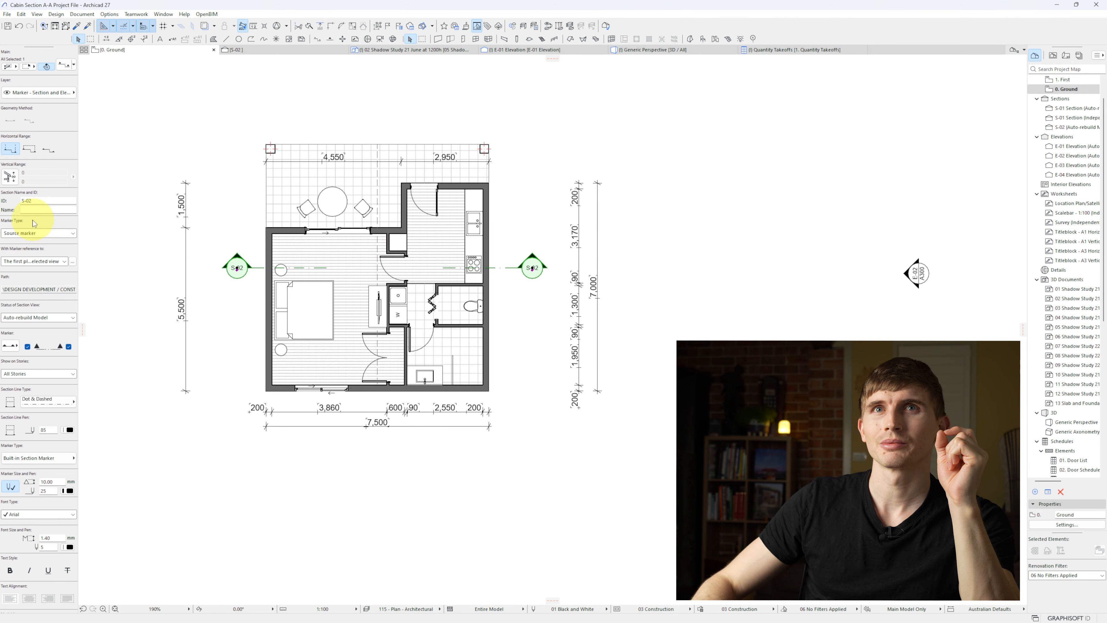
click(42, 201)
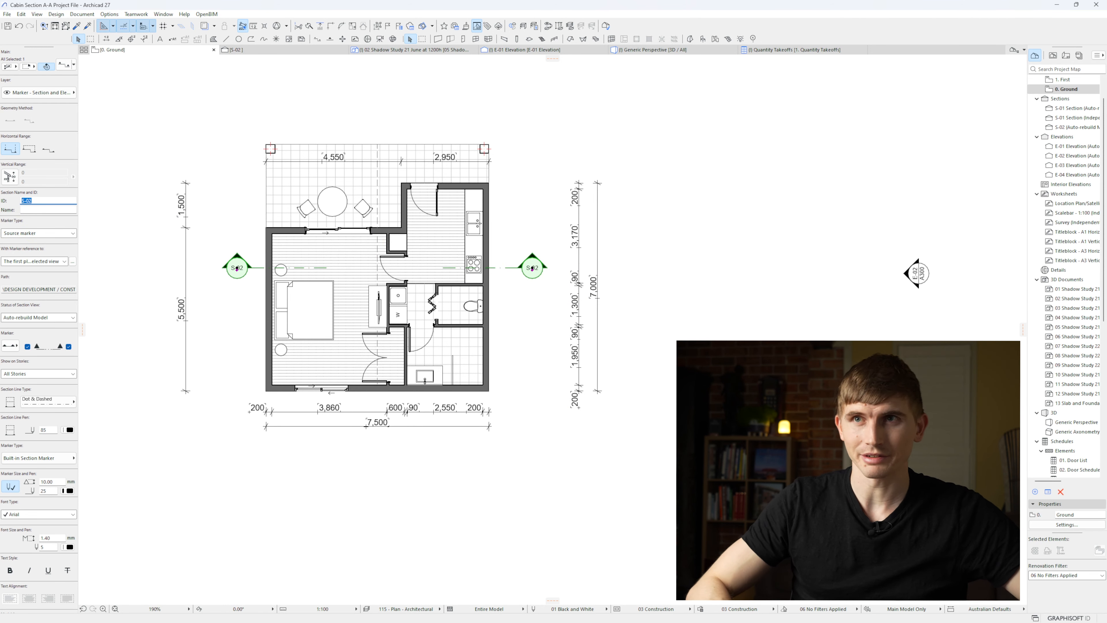
key(BackSpace)
text(A)
click(541, 354)
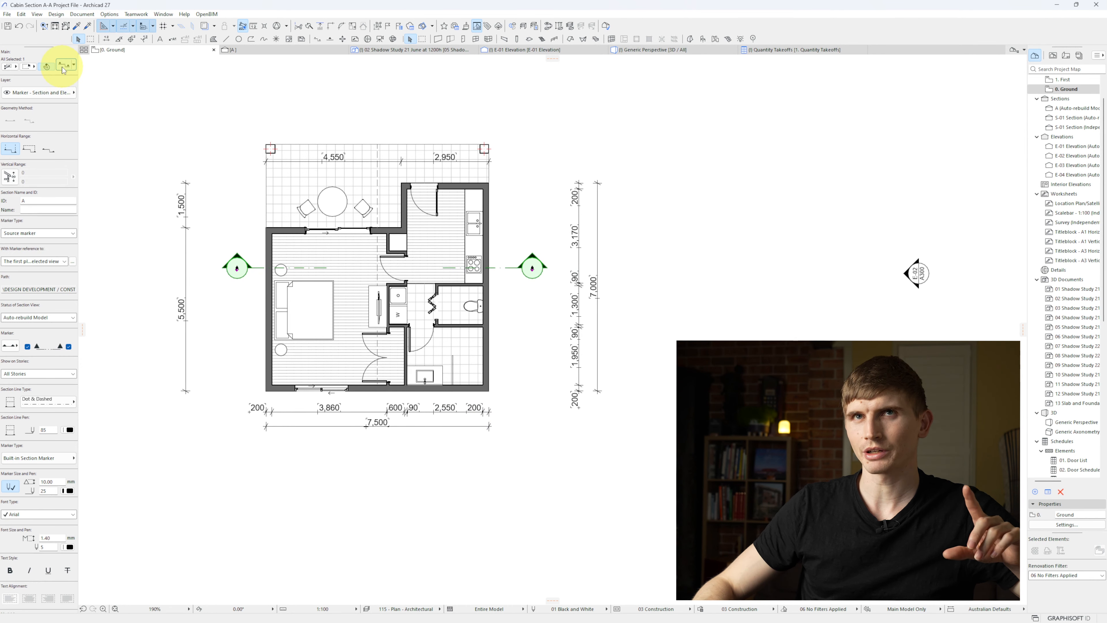
Override the first text row style of section A's marker with pen 1 and a 2.00 mm text height.
click(63, 66)
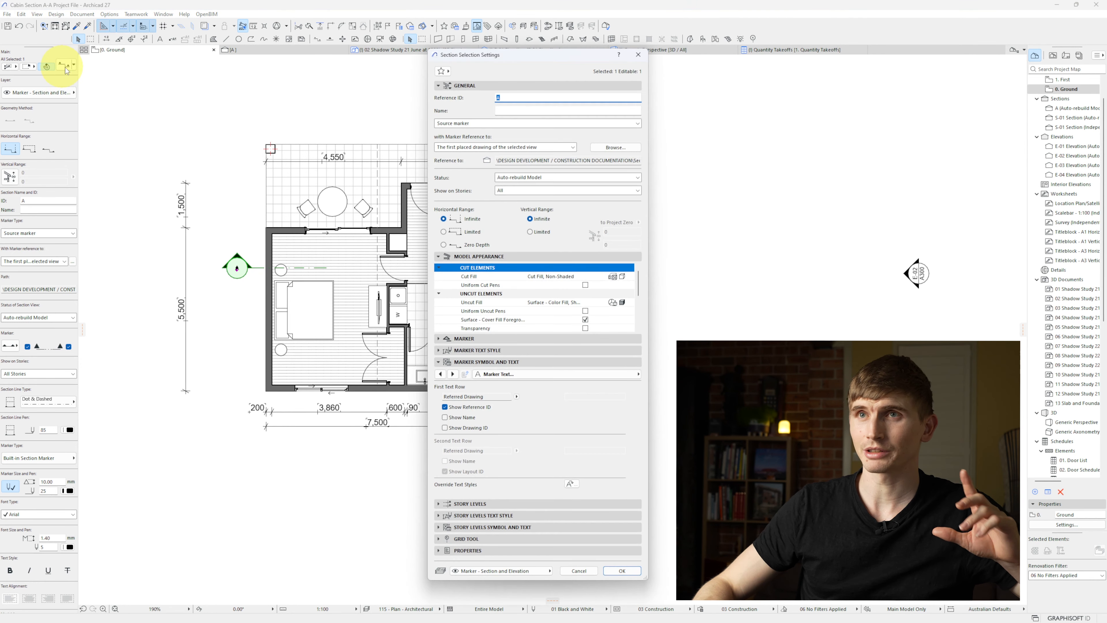
click(453, 374)
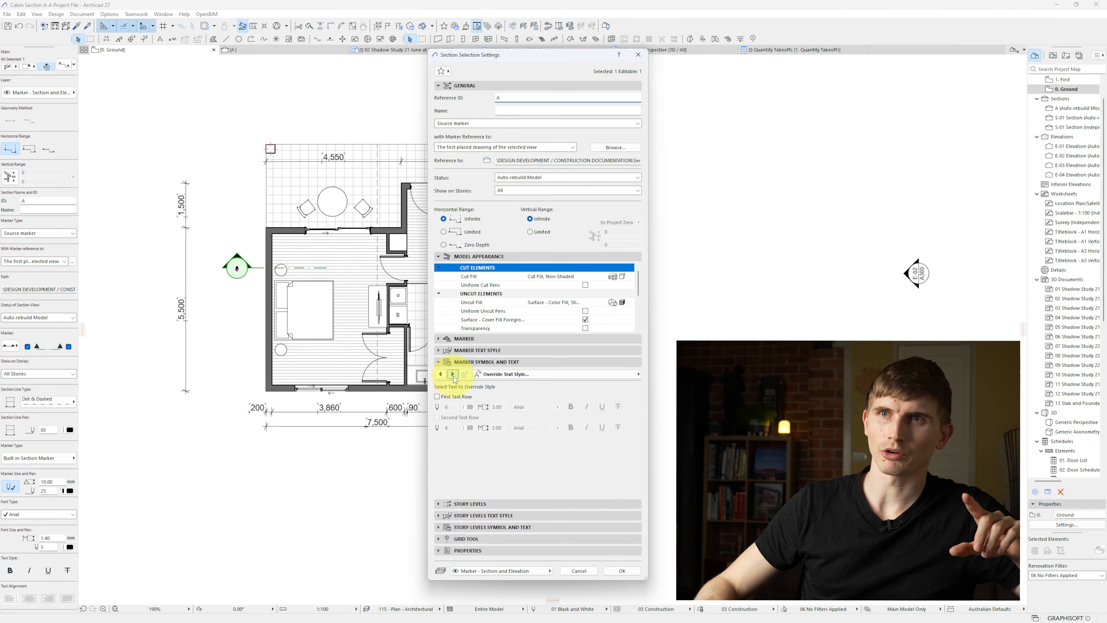
click(438, 397)
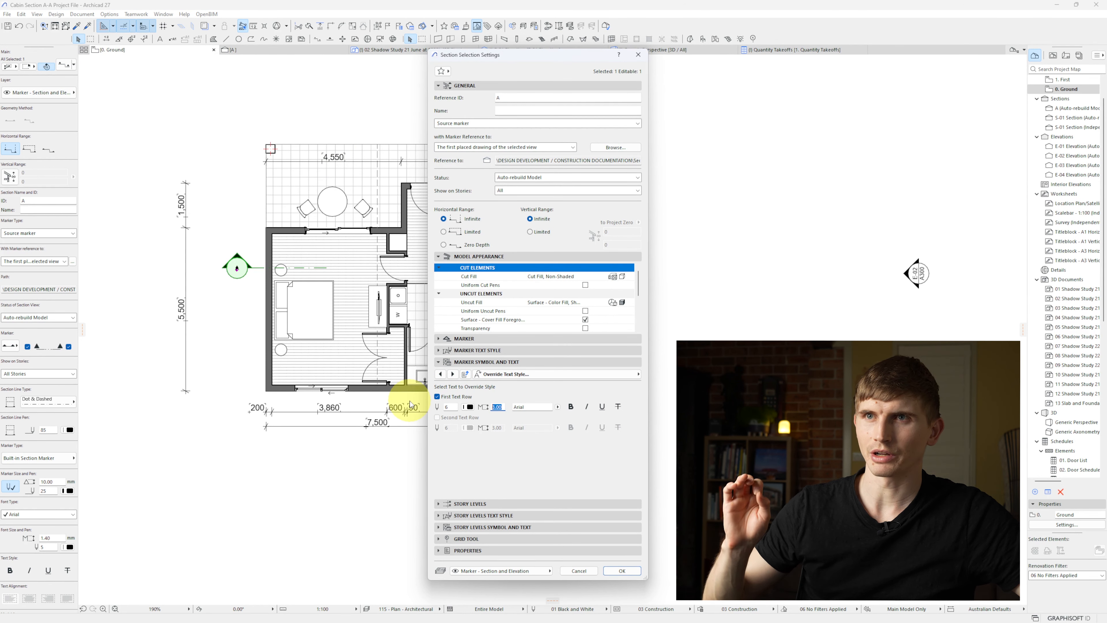
click(470, 406)
click(481, 407)
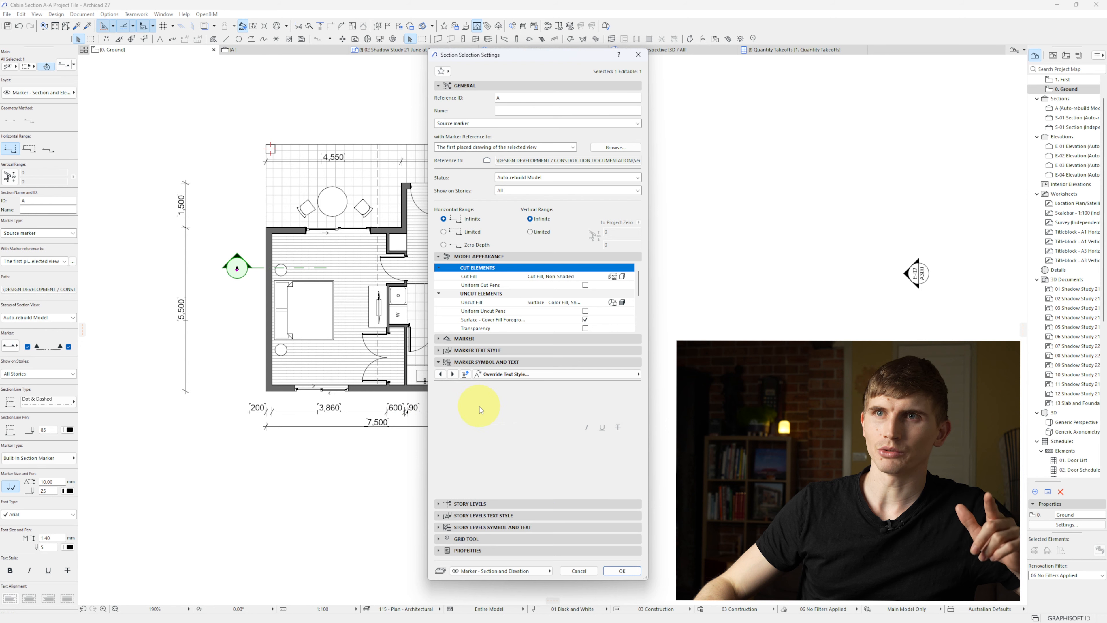
click(624, 571)
click(655, 487)
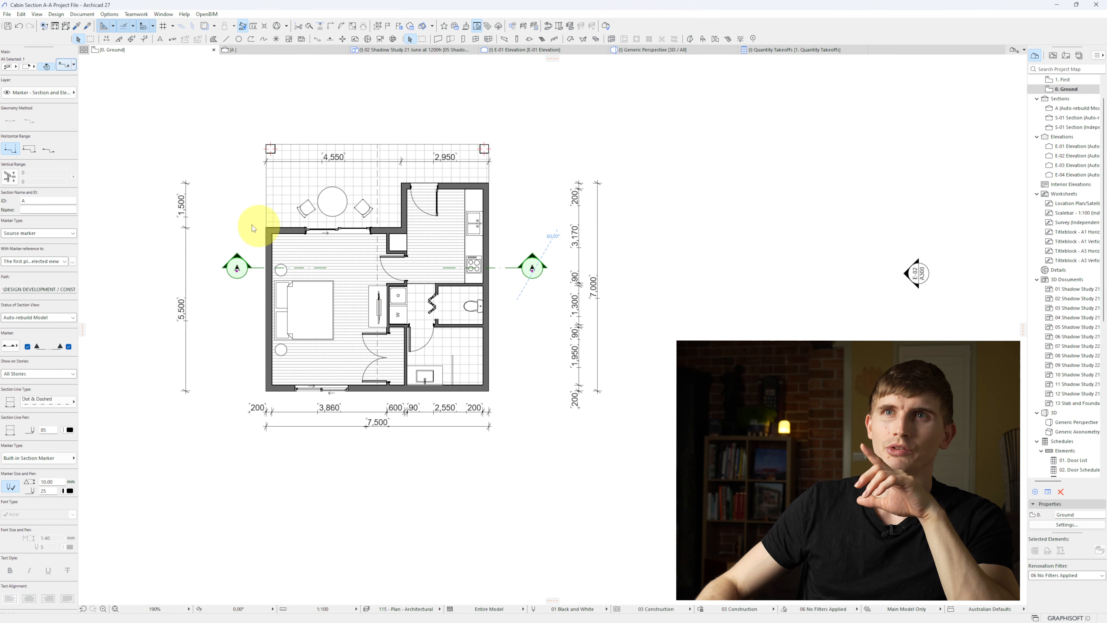
Set section A's line type to Solid Line with a segment length of 10 mm.
key(ctrl+t)
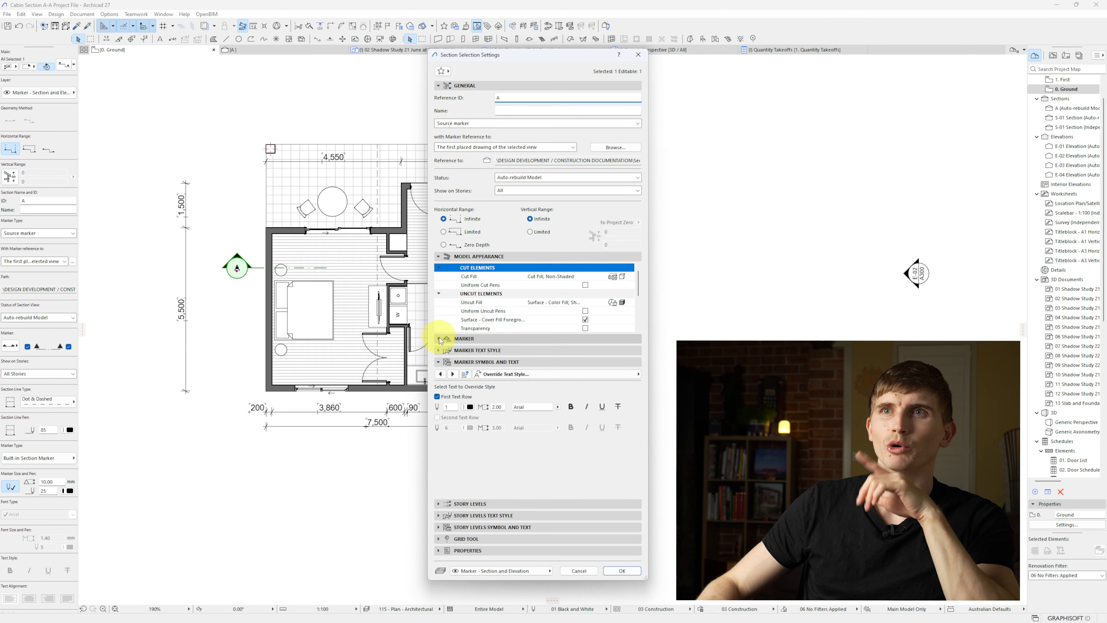
click(439, 339)
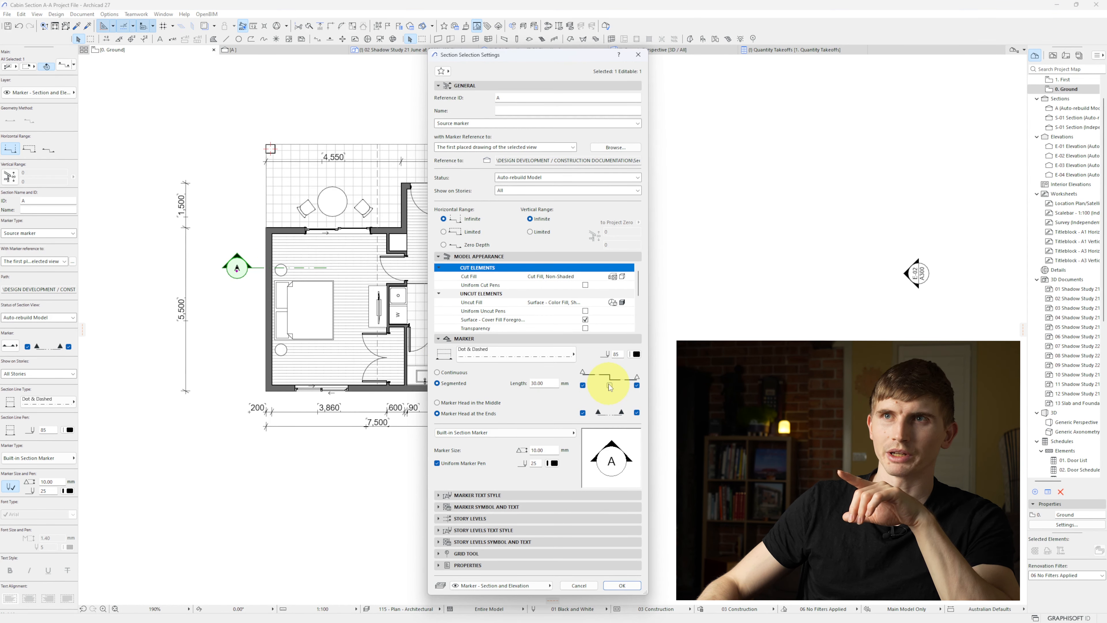
click(515, 354)
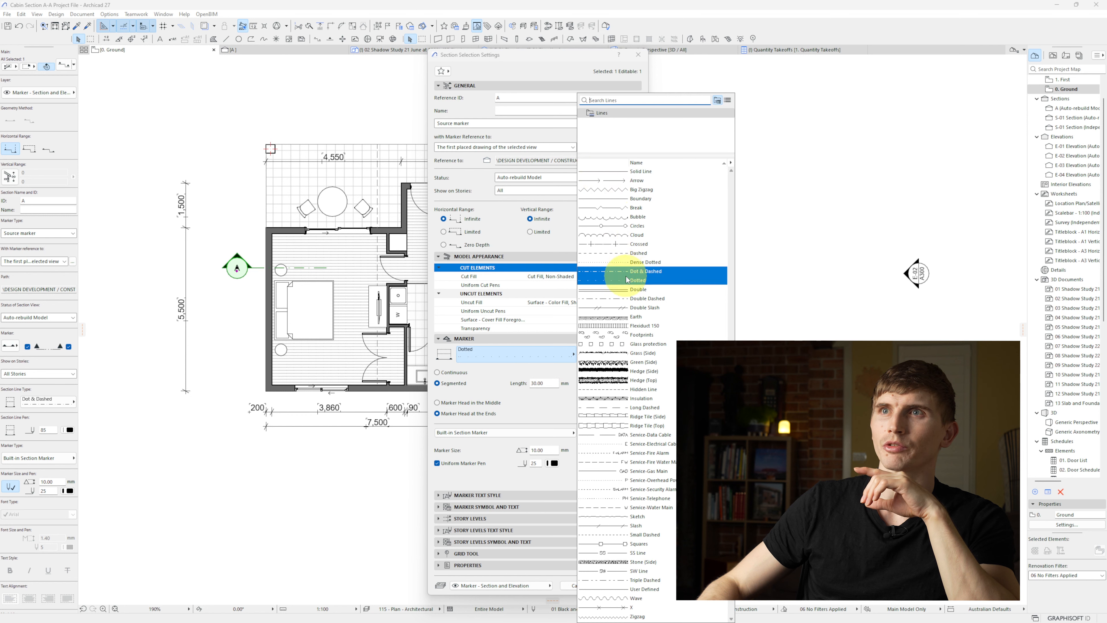
click(629, 171)
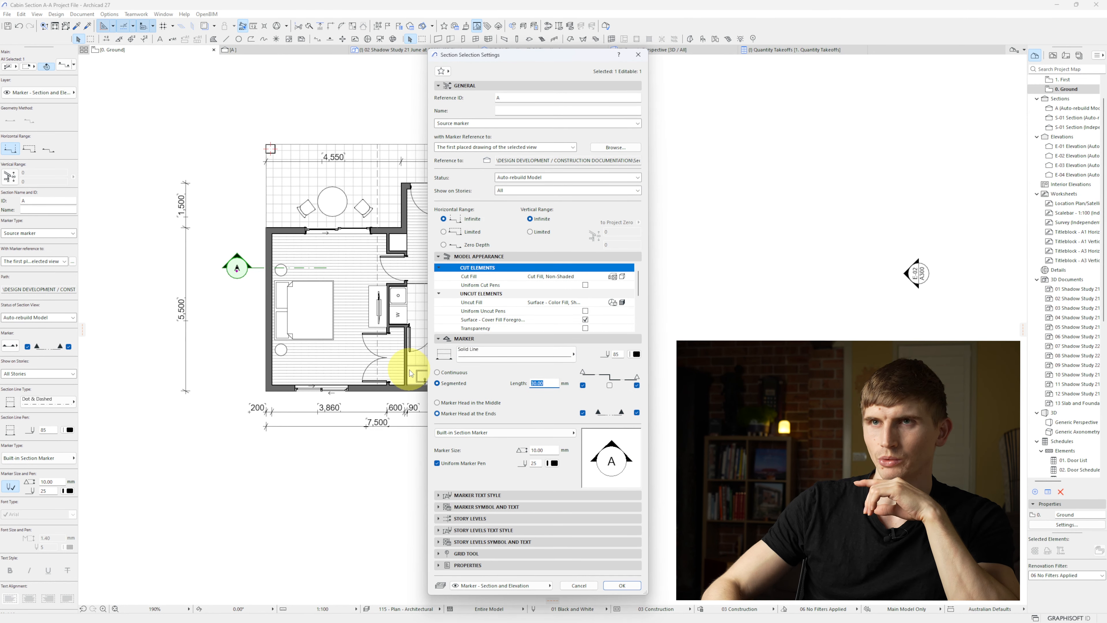
text(10)
key(Return)
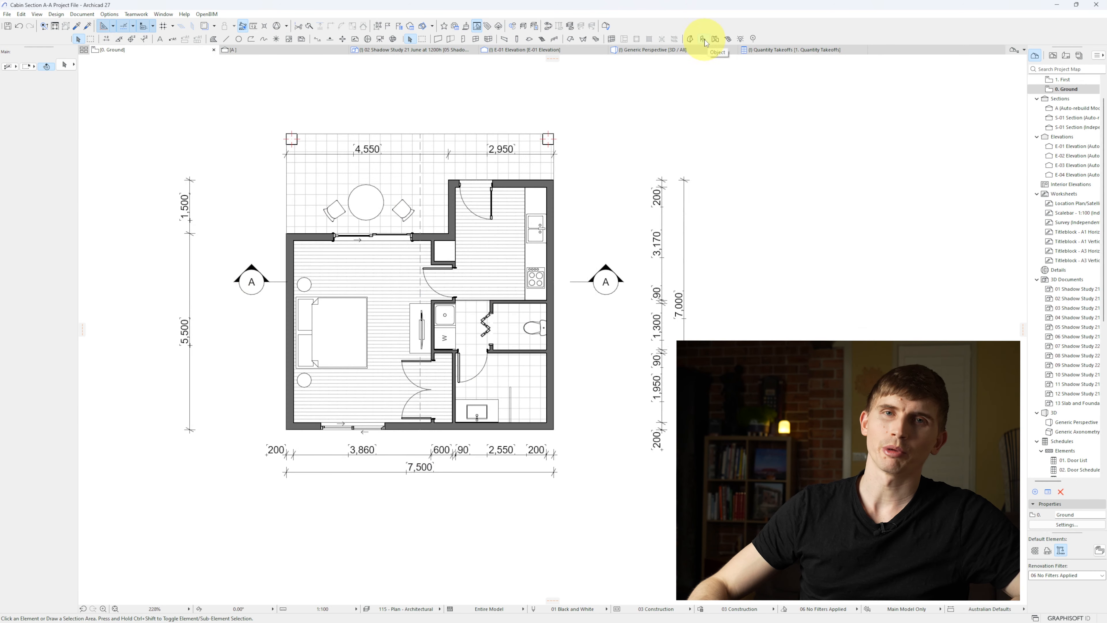
Set the Object tool's default to Gutter 27, with hangers and downspout hole turned off.
click(704, 39)
click(64, 67)
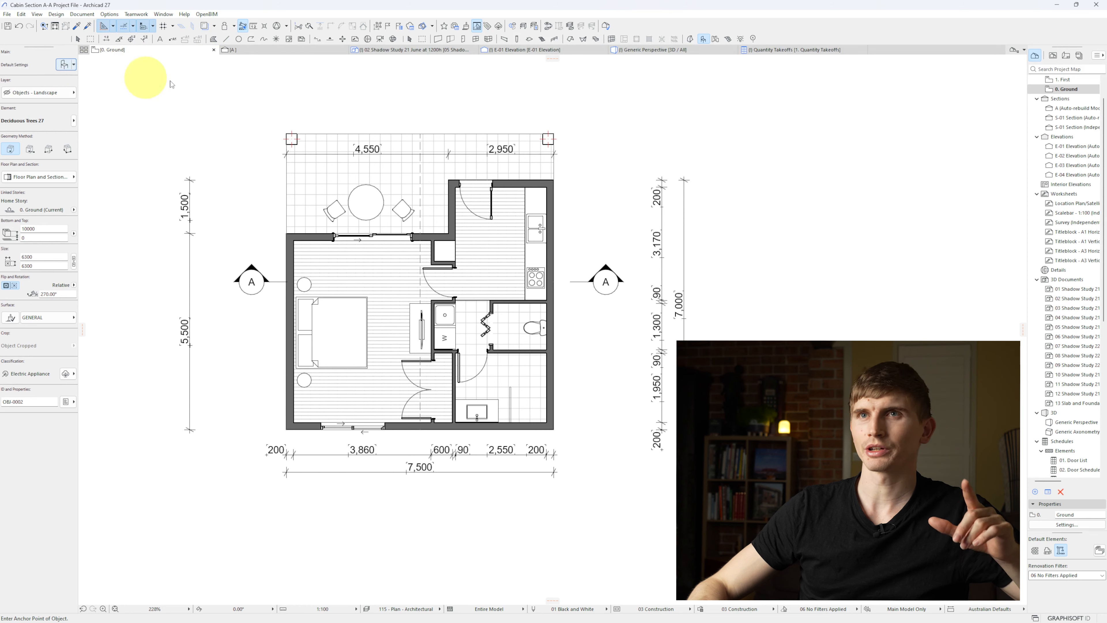
click(280, 81)
text(gutter)
click(242, 117)
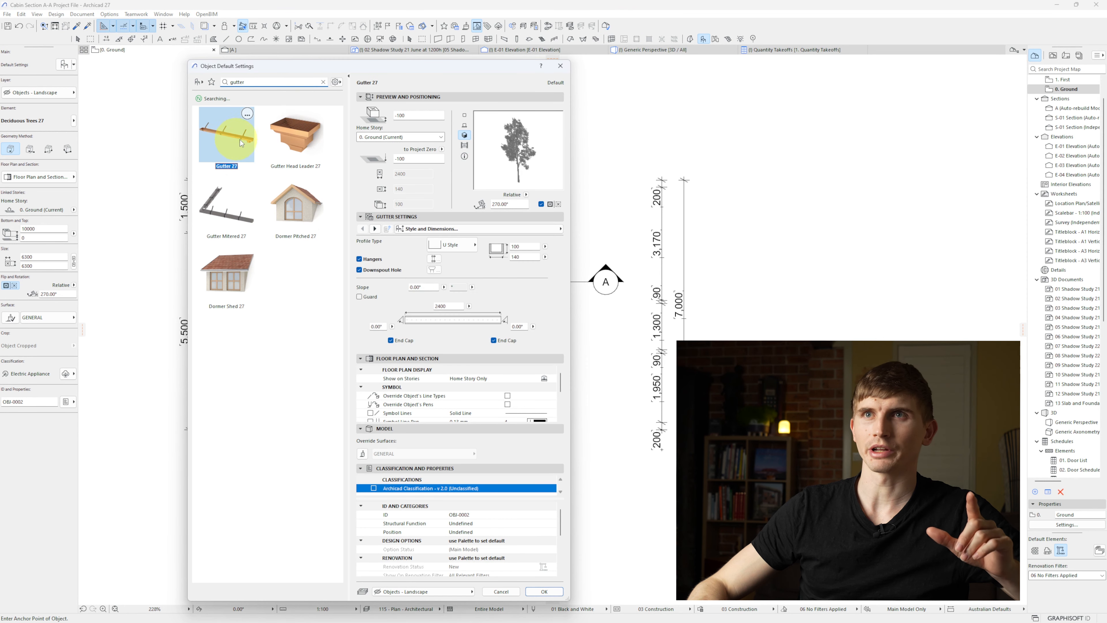
click(376, 270)
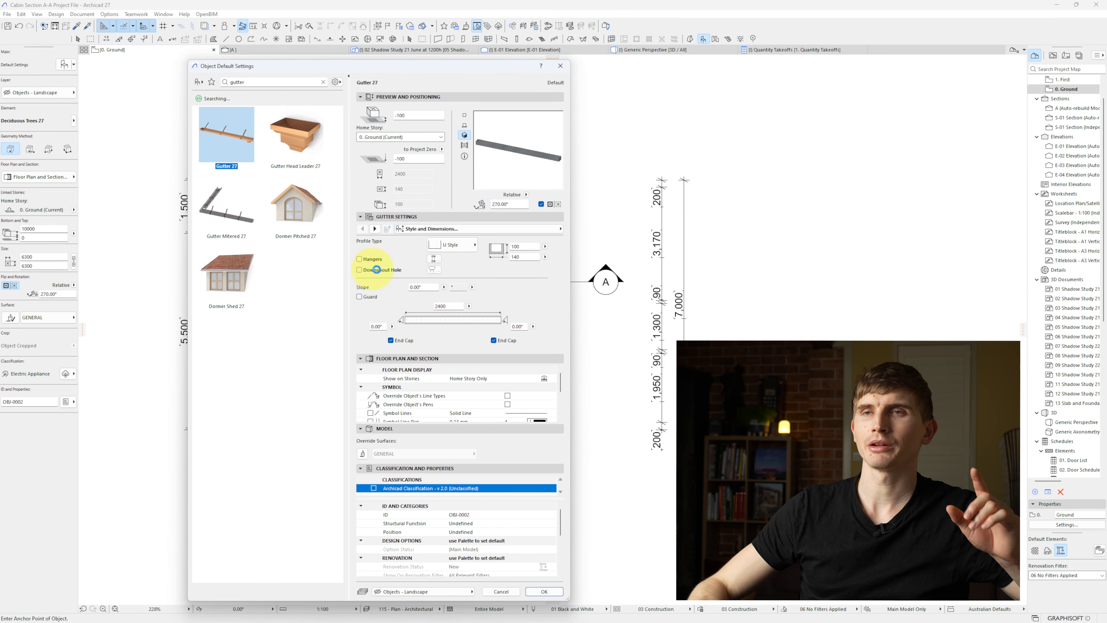
click(544, 591)
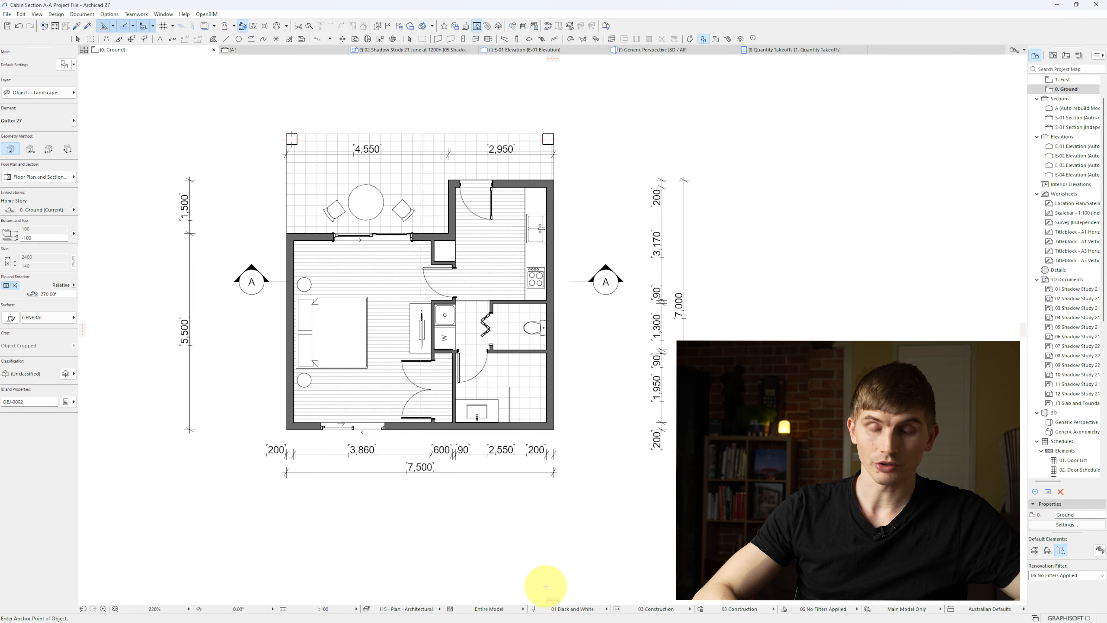
Place the gutter beside the roof on the 2. Roof story, using the Archicad Layer instead of Objects - Landscape.
key(ctrl+Up)
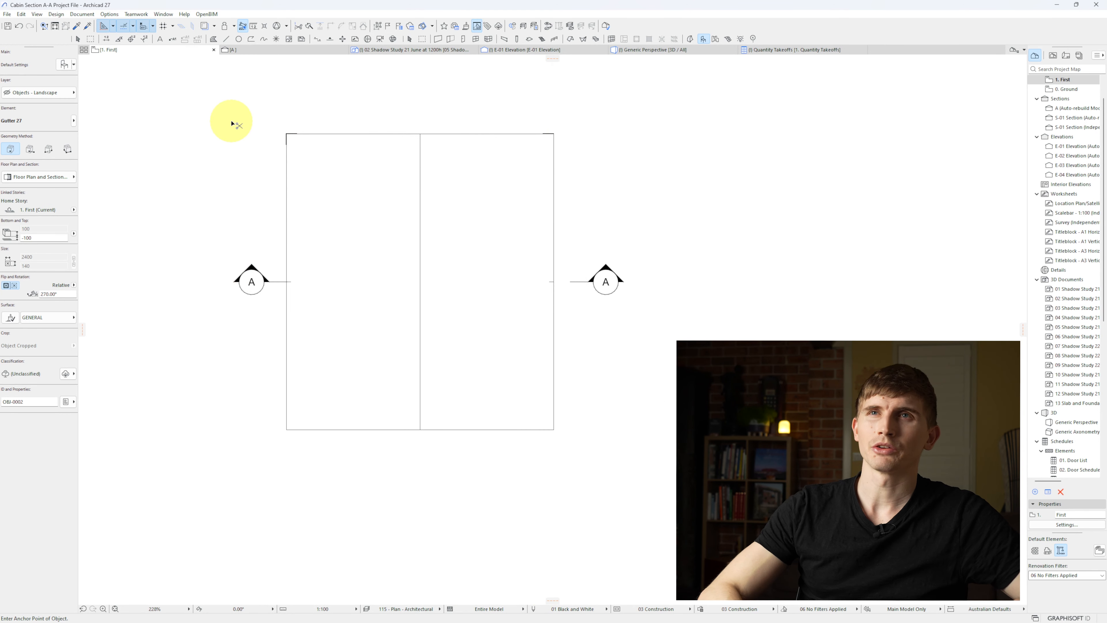
key(ctrl+Up)
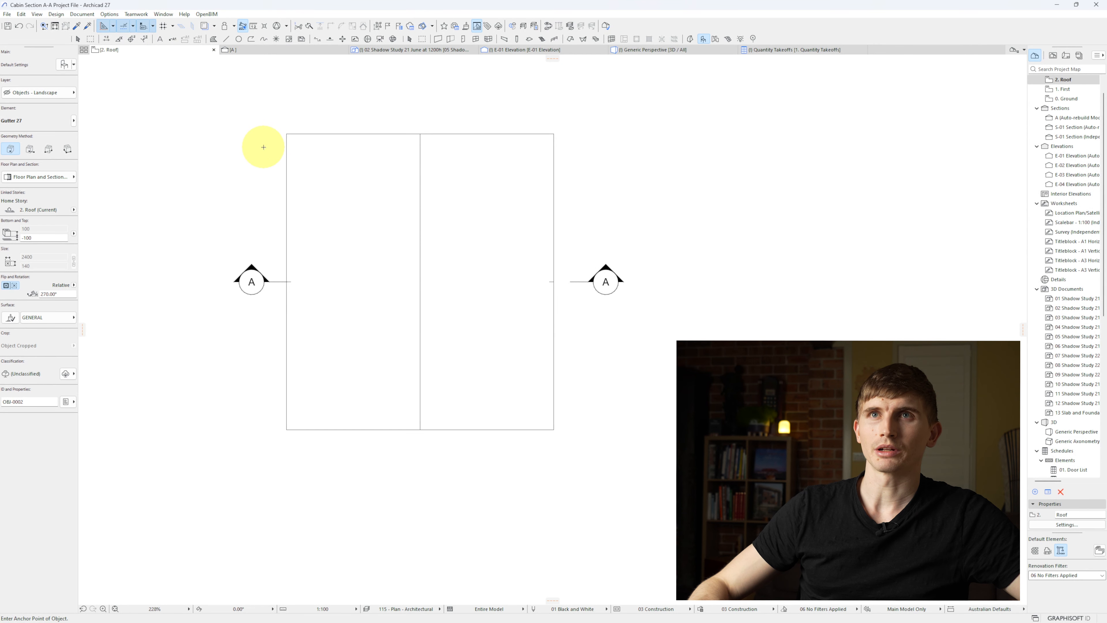
click(313, 327)
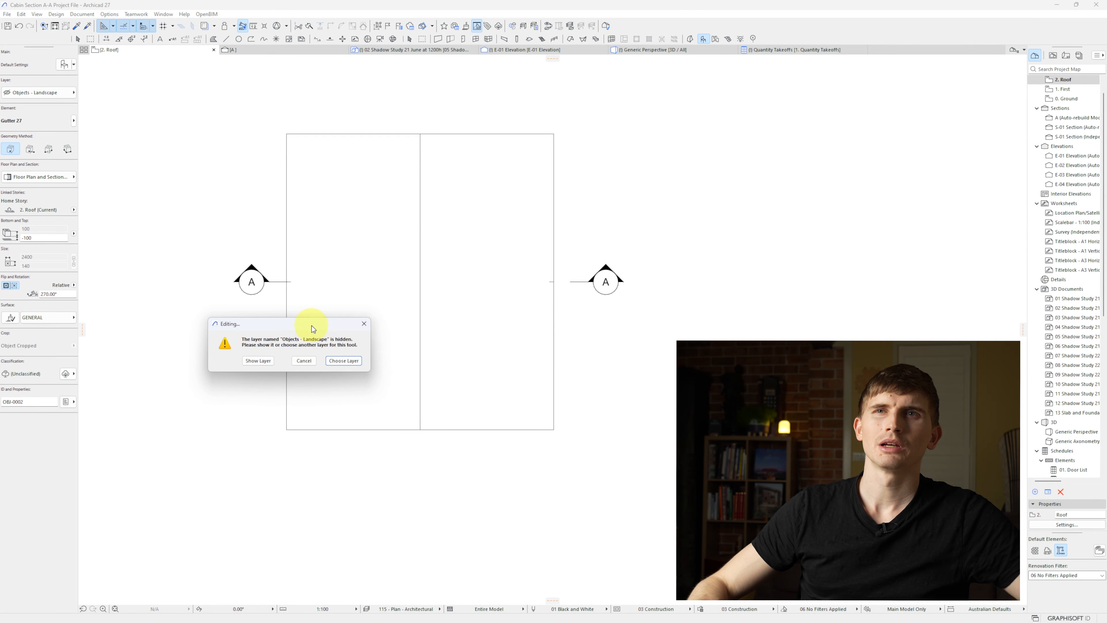
click(349, 362)
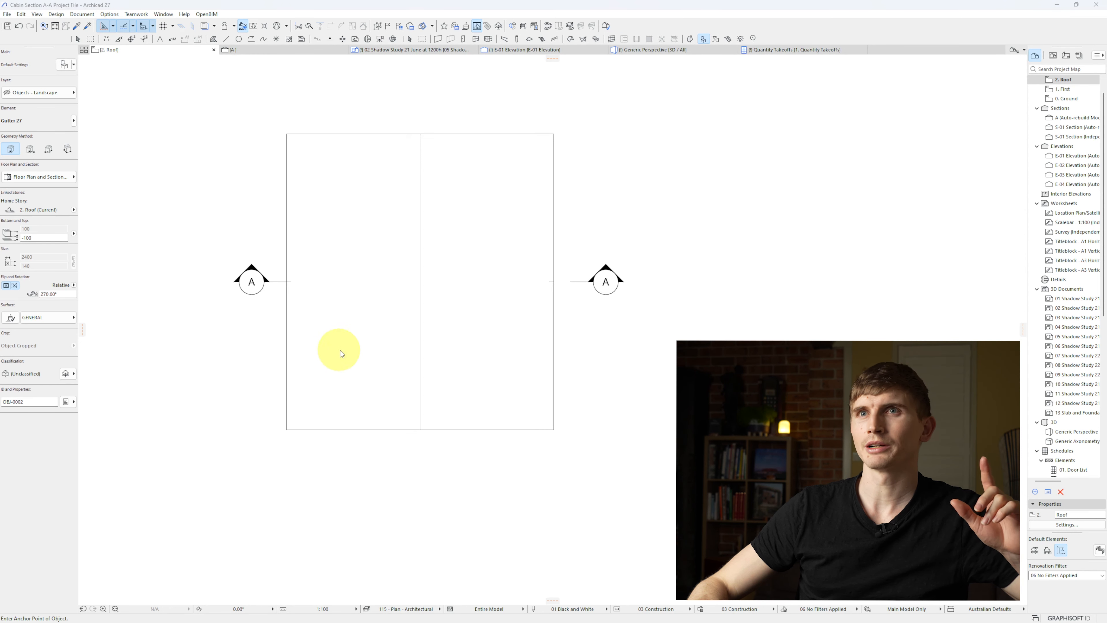
click(551, 81)
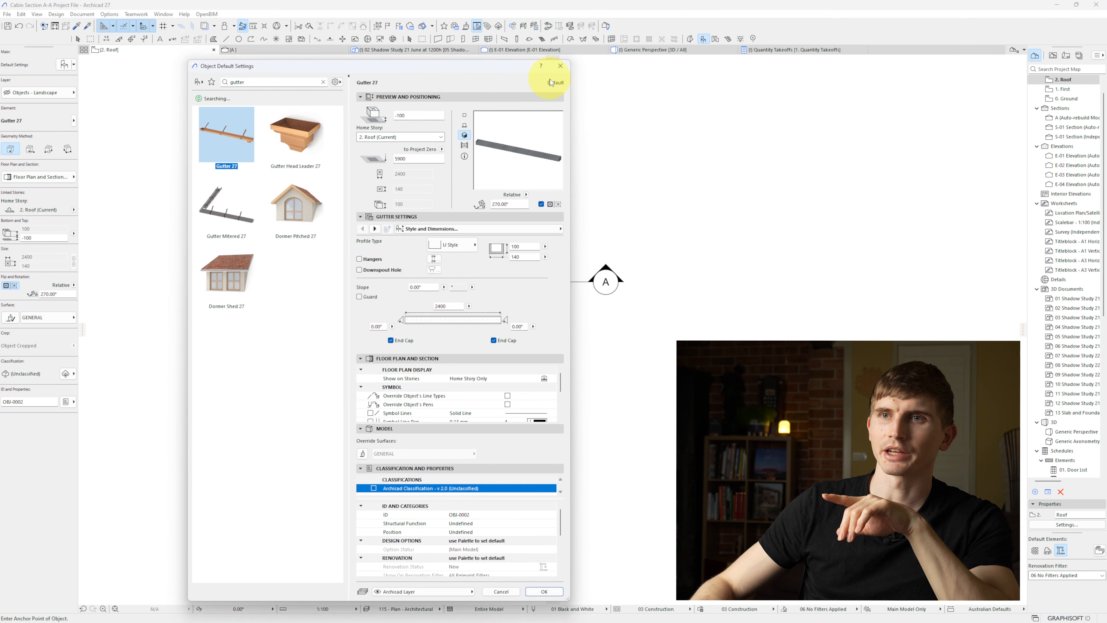
click(558, 592)
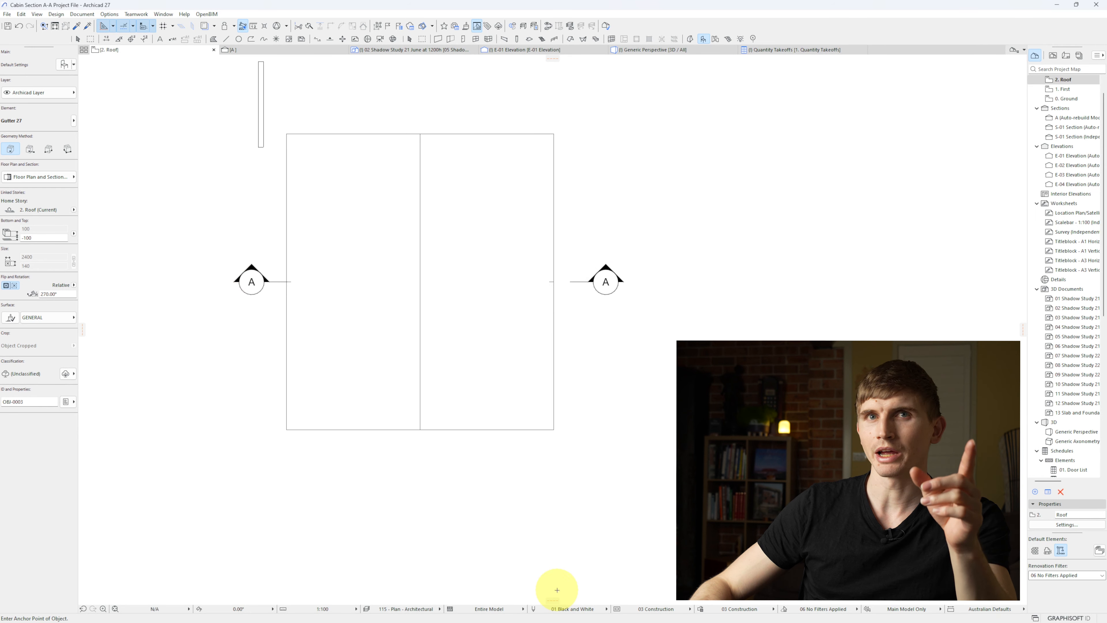
Fit the gutter along the roof's full left edge with a length of 8300, and mirror a copy onto the right edge.
click(264, 61)
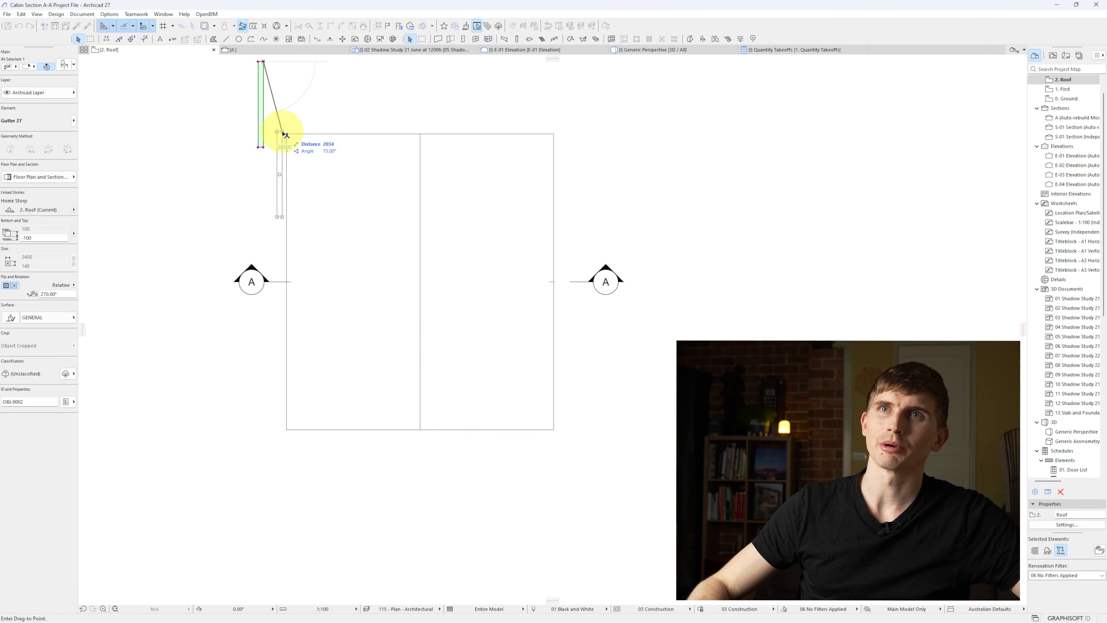
click(287, 134)
click(284, 219)
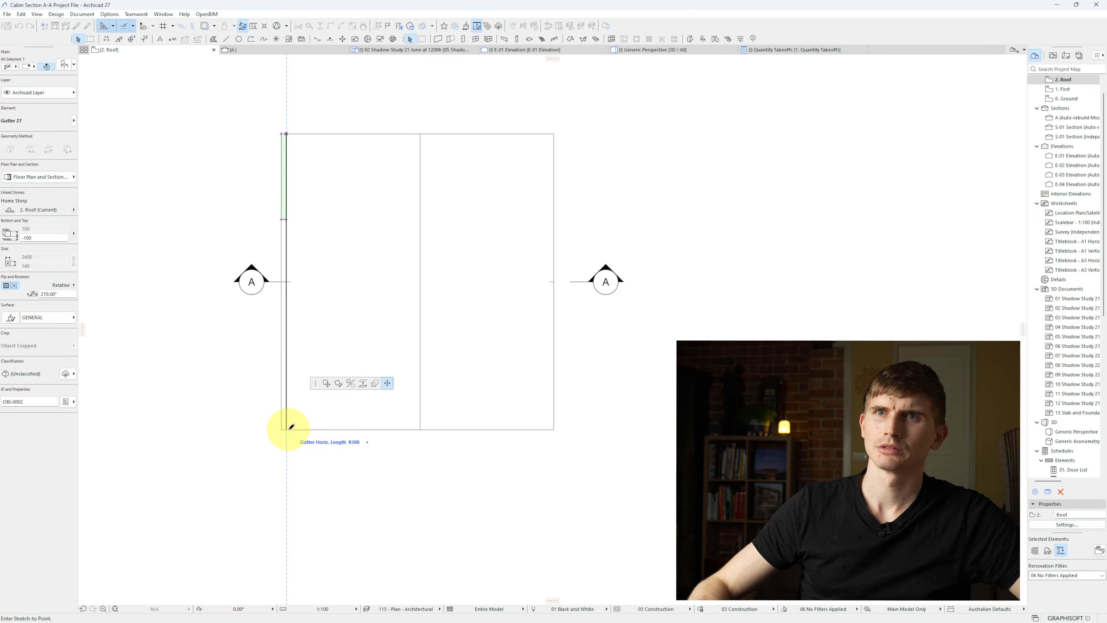
click(284, 429)
Open section A with the current view settings.
click(586, 281)
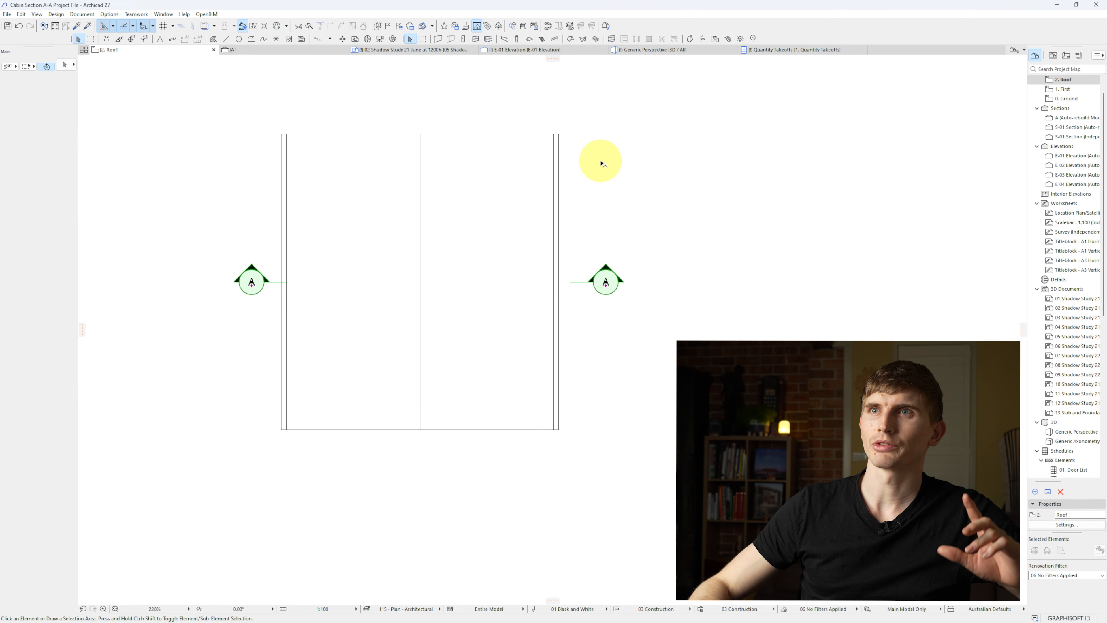
right_click(603, 165)
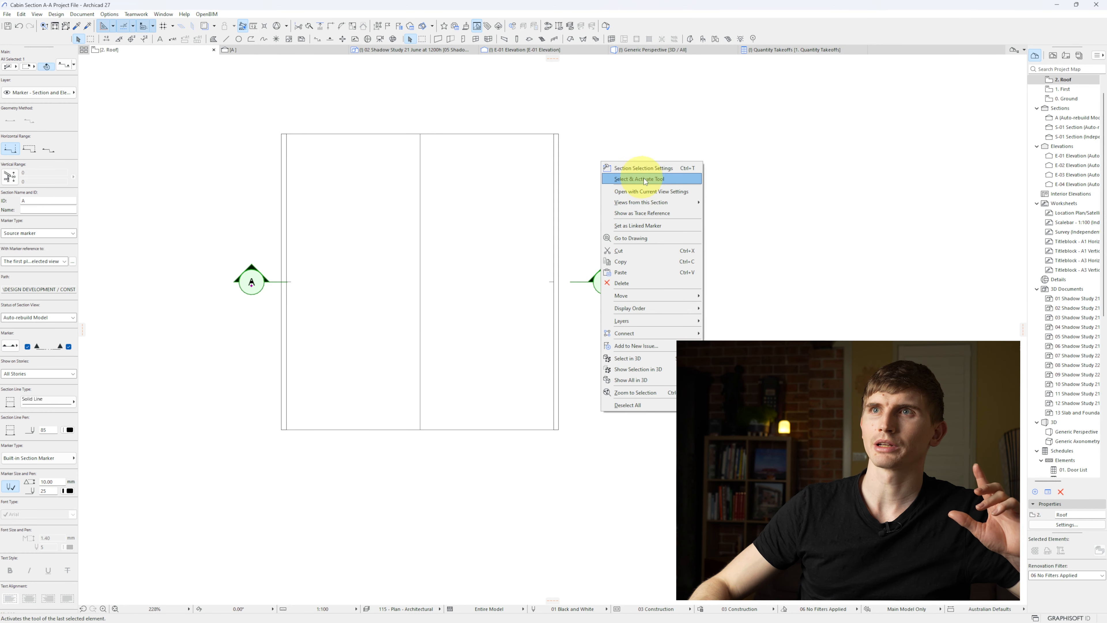
click(653, 192)
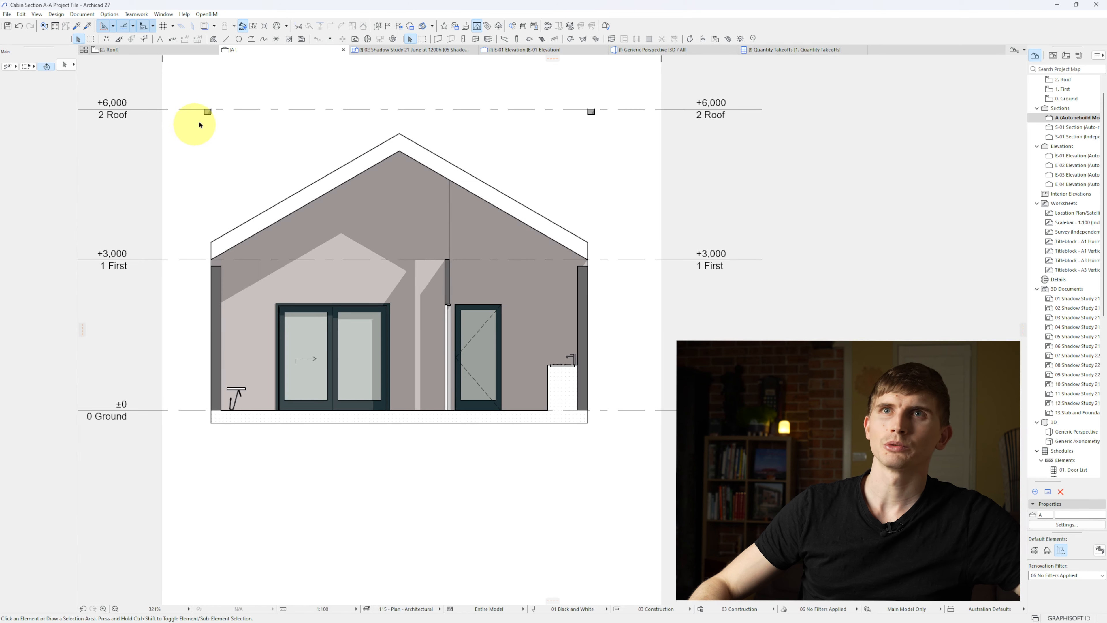
Lower both gutters together from the roof story level to the roof eaves in section A.
click(590, 112)
click(213, 118)
drag(208, 117, 218, 249)
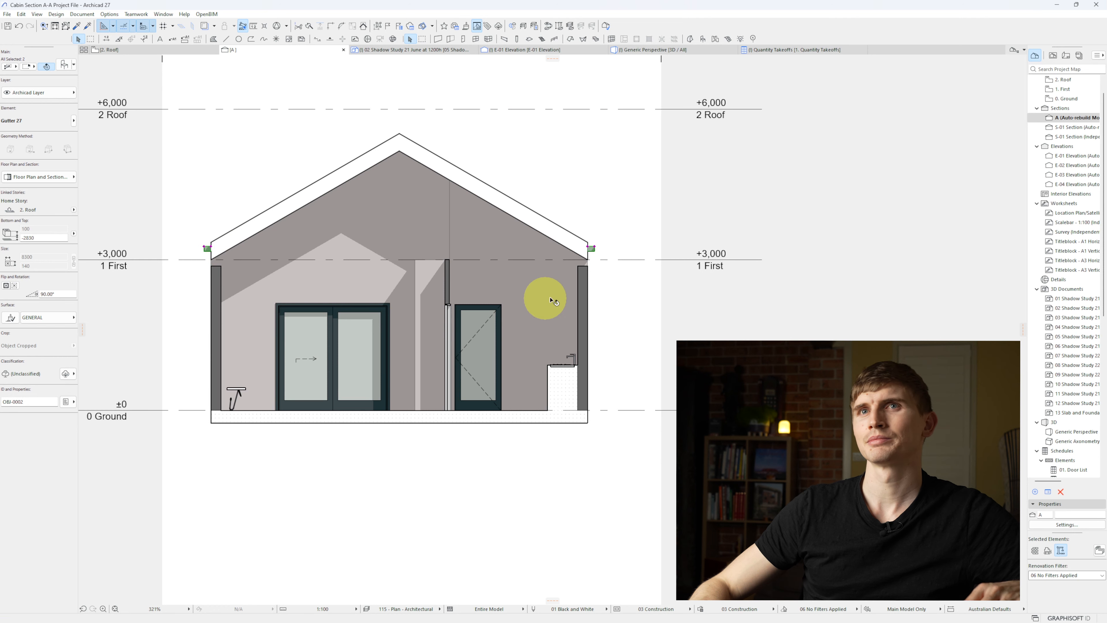
key(Escape)
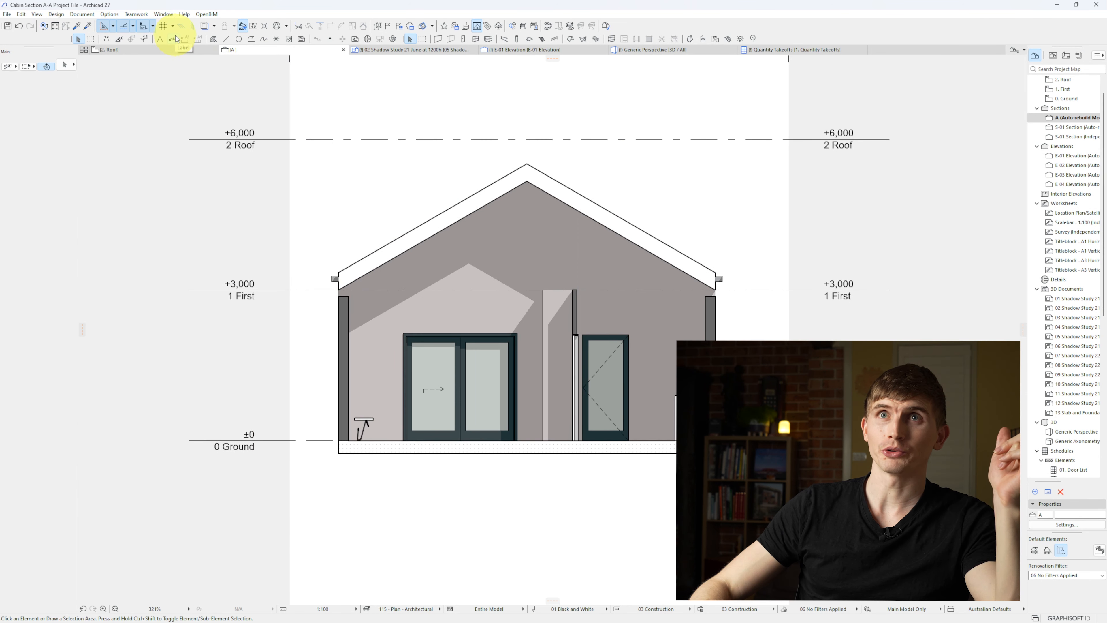
Add a leader label to the left gutter in section A reading COLORBOND 'QUAD' GUTTER & FASCIA.
click(177, 38)
click(333, 274)
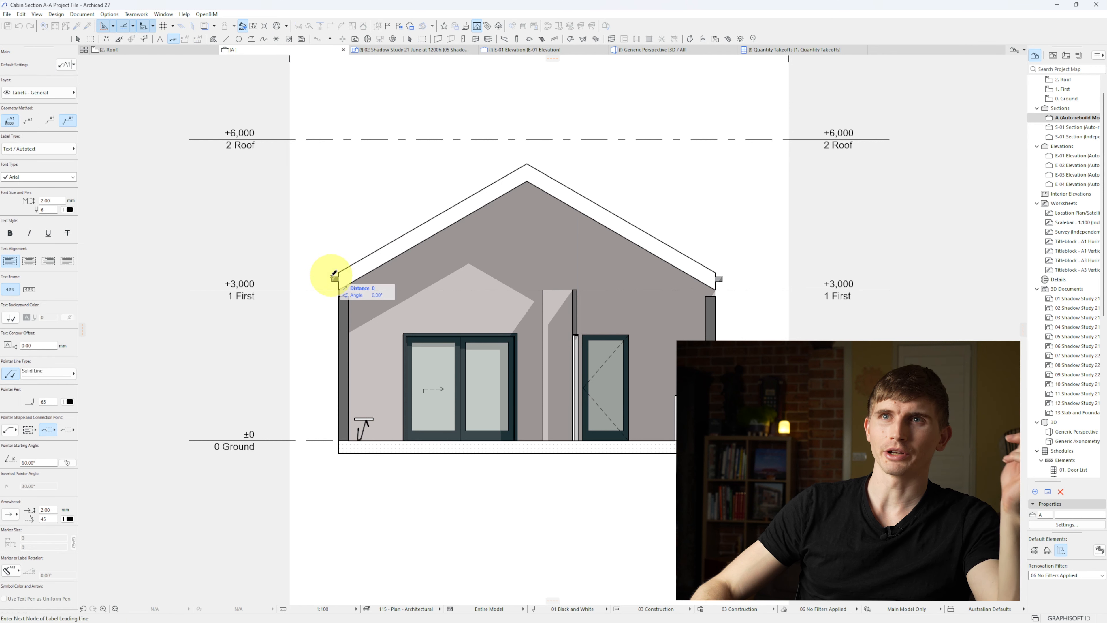
click(303, 245)
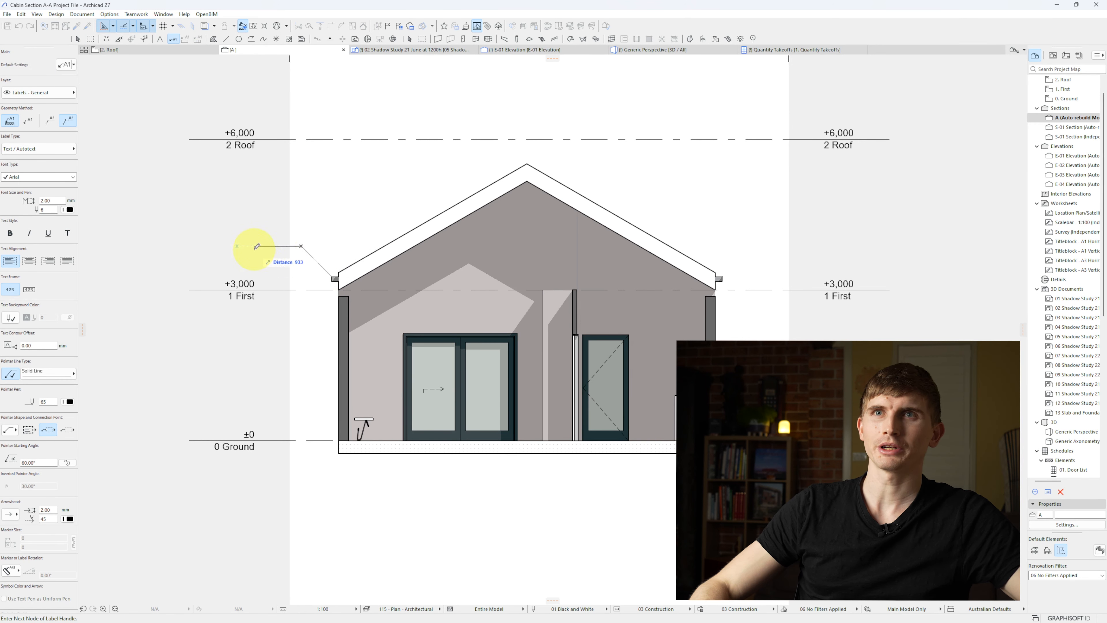
click(180, 214)
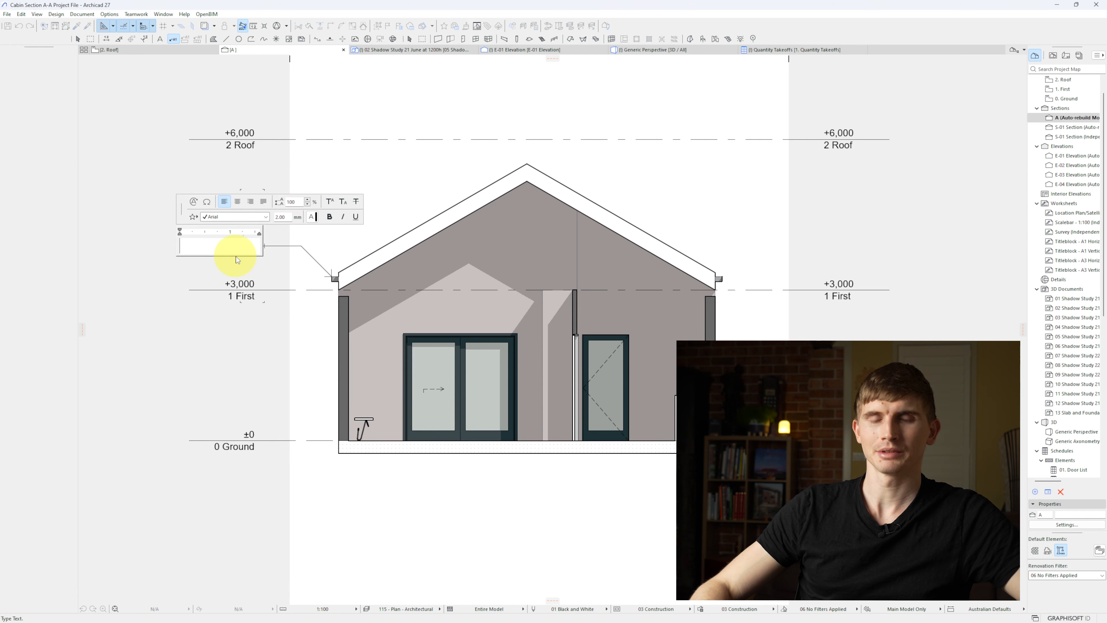
text(COLORBOND 'QUAD' GUTTER & FASCIA)
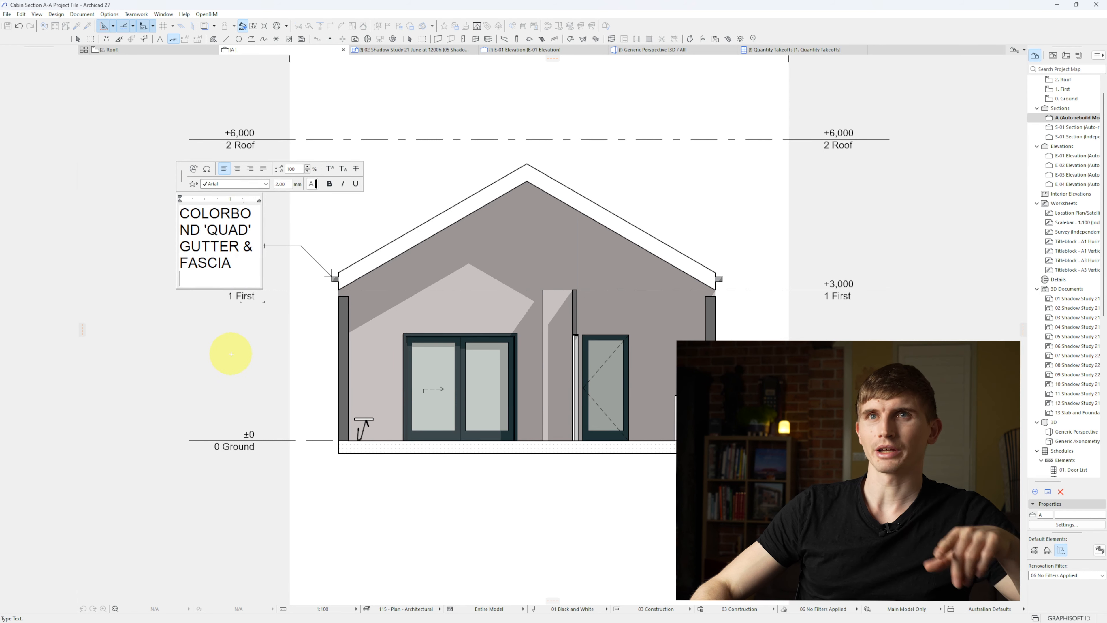
click(228, 351)
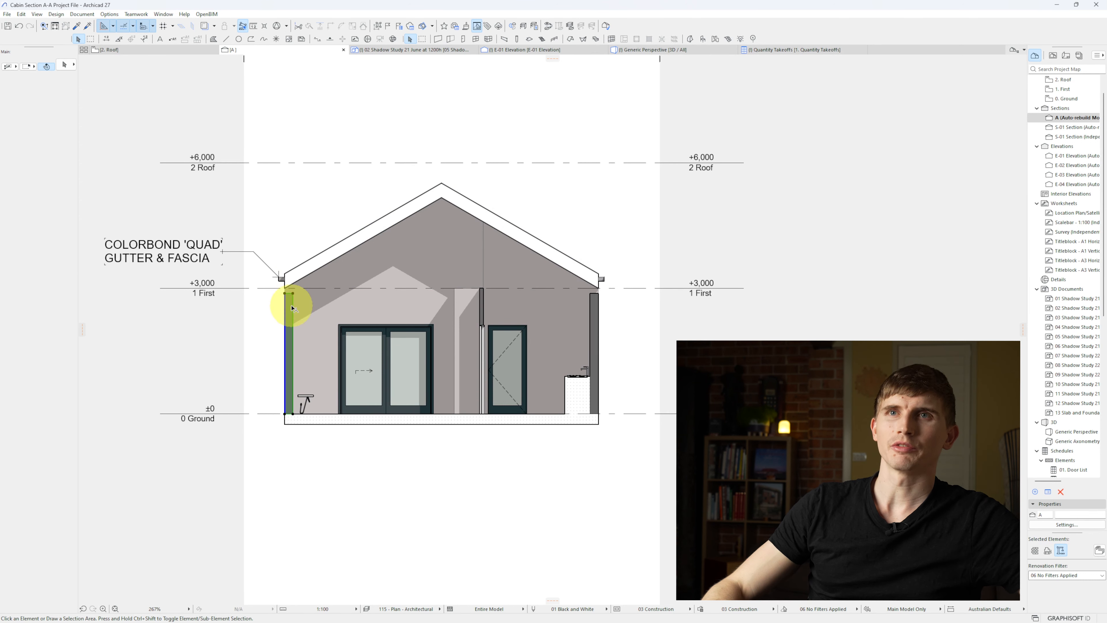
Set the top offset of section A's left external wall to 0 from the First story.
click(290, 303)
click(66, 64)
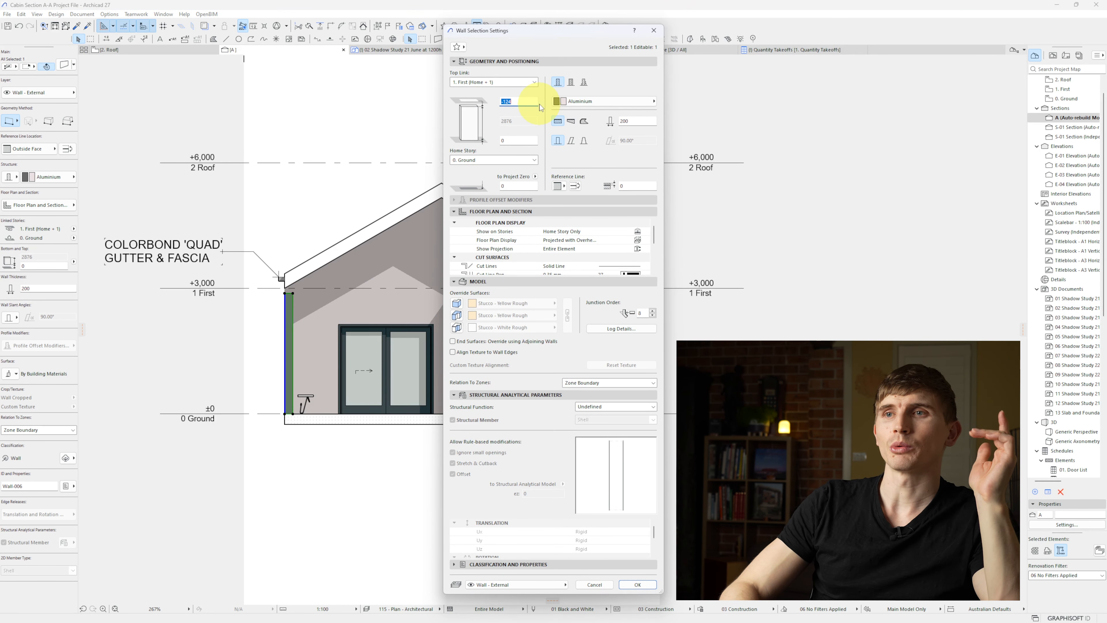
text(0)
key(Return)
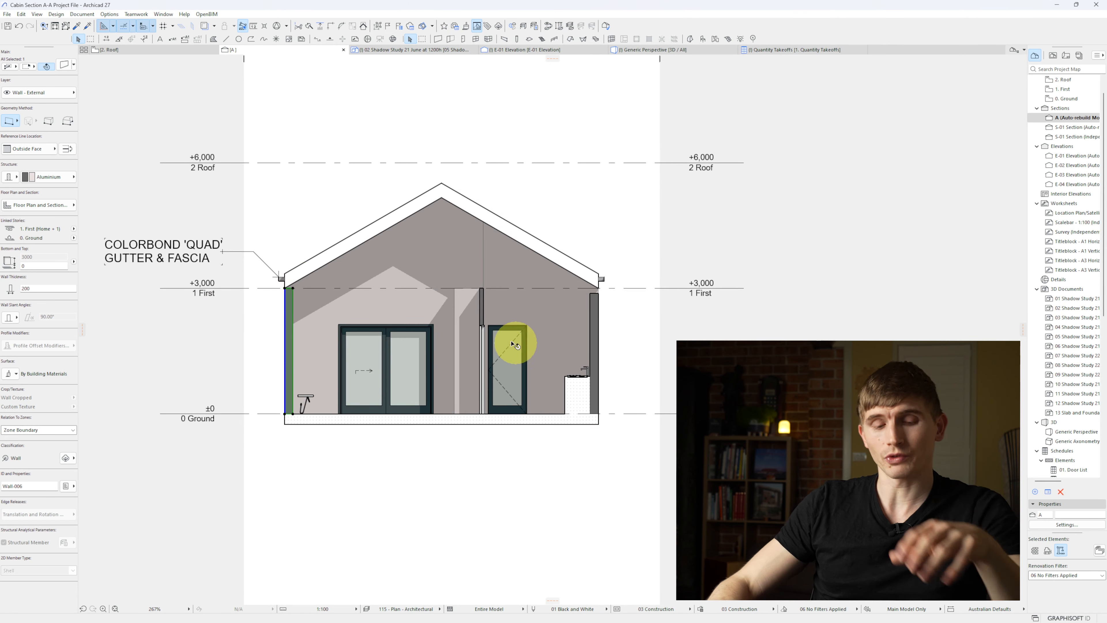
Open the 3D view and select all the cabin's walls except the tall gable walls.
key(F3)
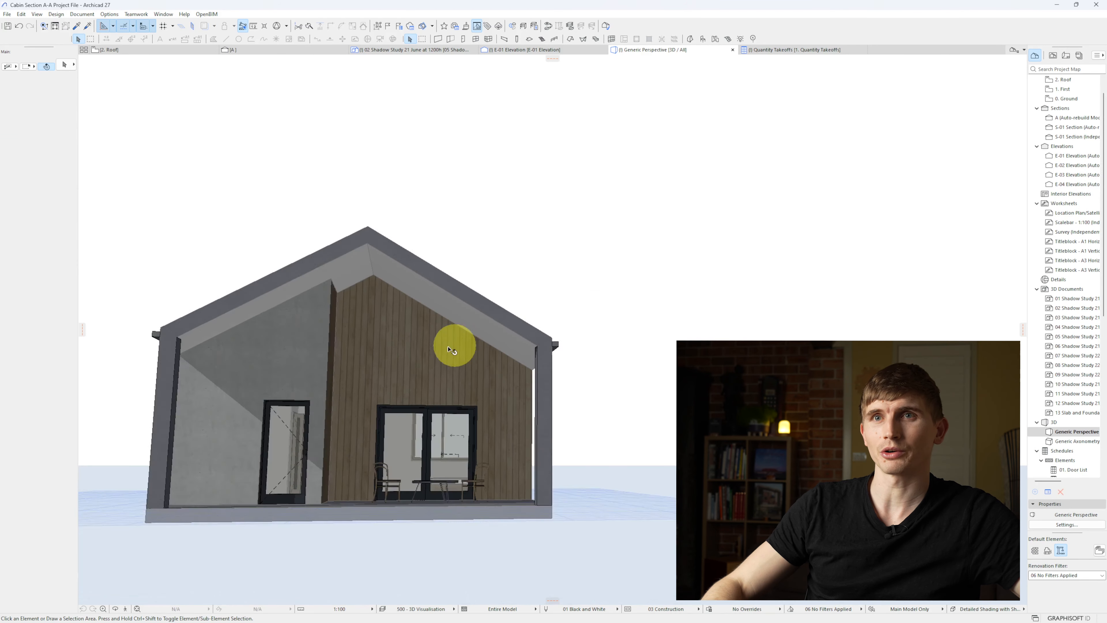
shift+middle_drag(449, 348, 315, 383)
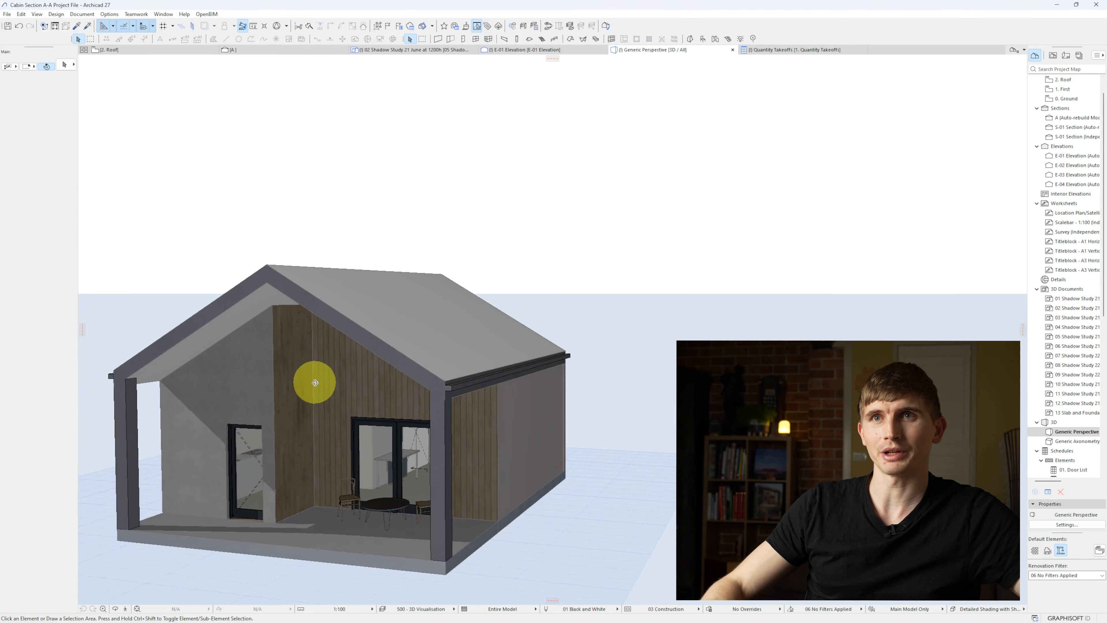
alt+click(240, 382)
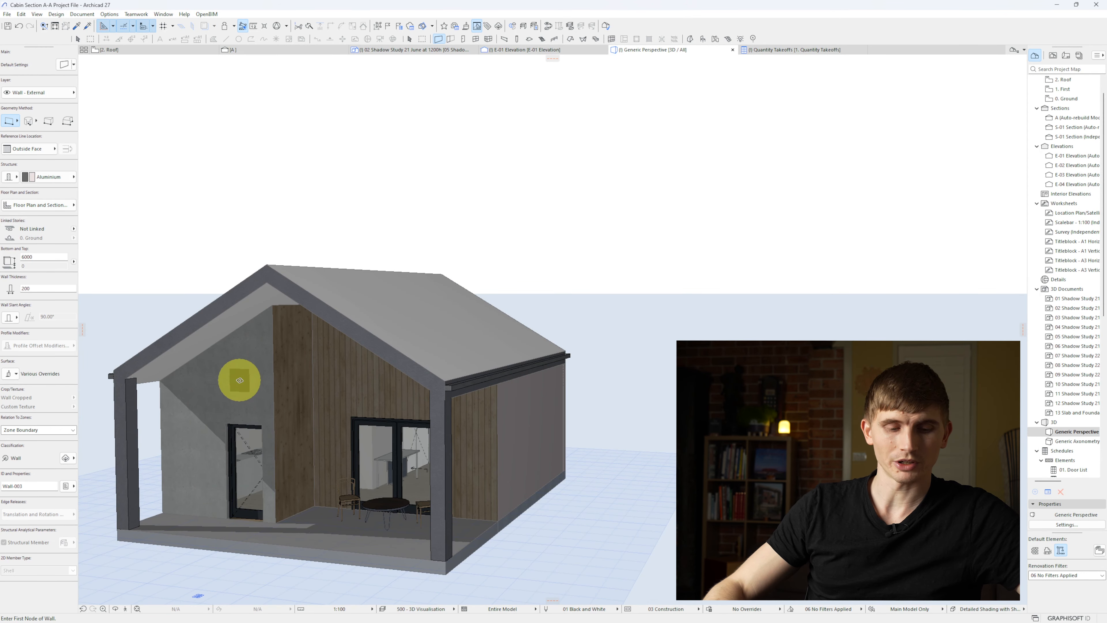
key(ctrl+a)
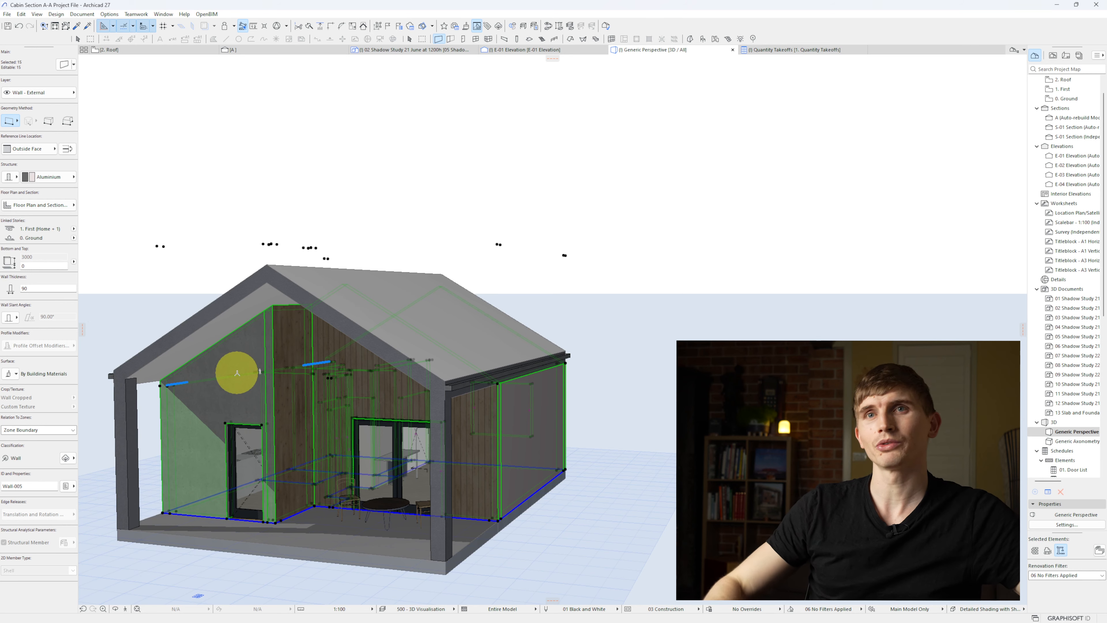
shift+middle_drag(237, 371, 339, 322)
shift+click(339, 320)
shift+click(403, 292)
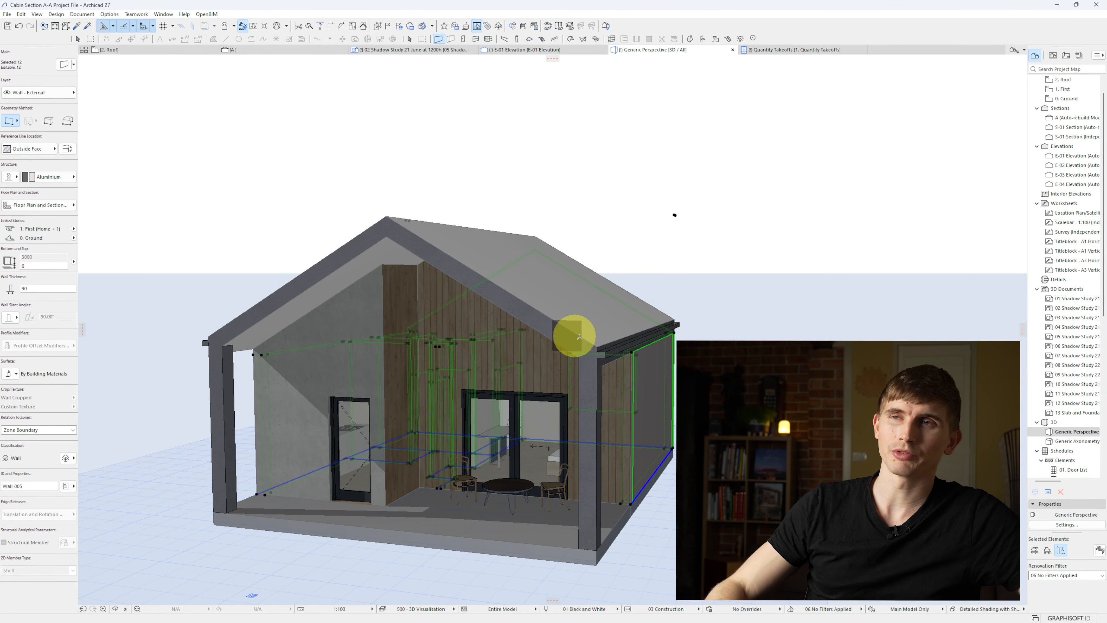
mouse_move(576, 334)
shift+middle_down()
mouse_move(549, 316)
mouse_move(580, 314)
shift+middle_up()
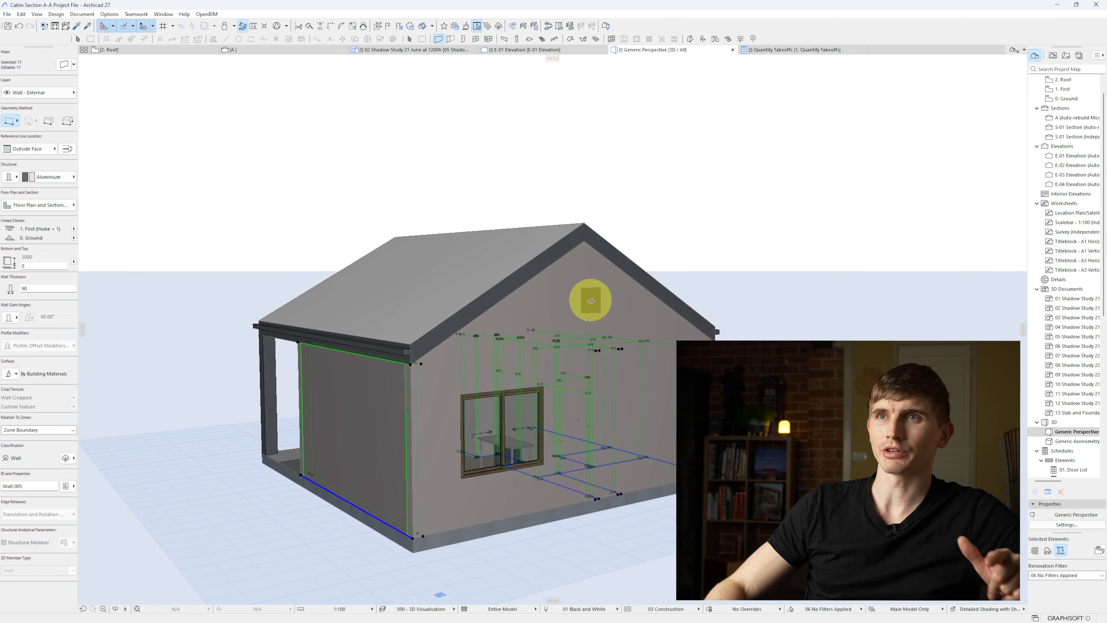
shift+click(374, 439)
middle_drag(416, 428, 229, 420)
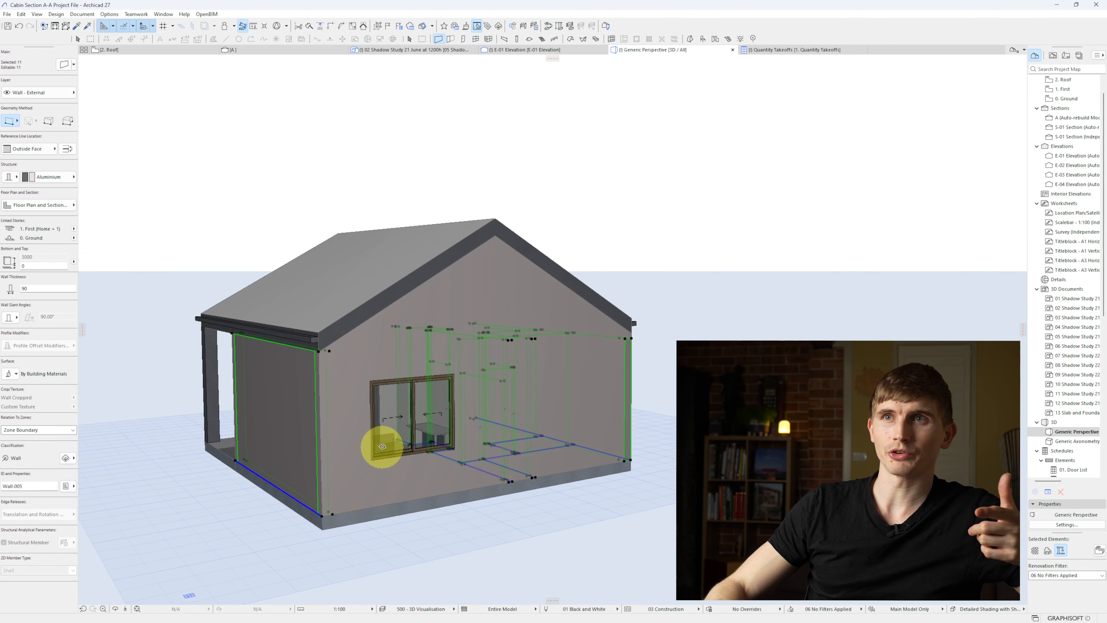
Set the top offset of all selected walls to 0, using the 200 mm side wall as the last one picked.
click(65, 65)
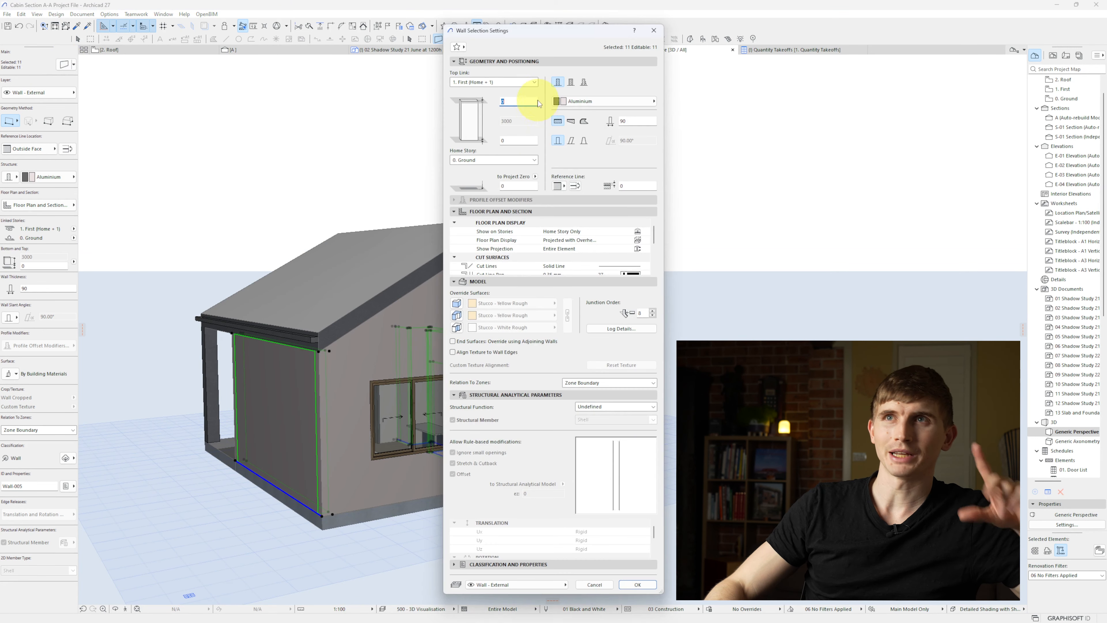
click(642, 583)
shift+middle_drag(595, 362, 487, 363)
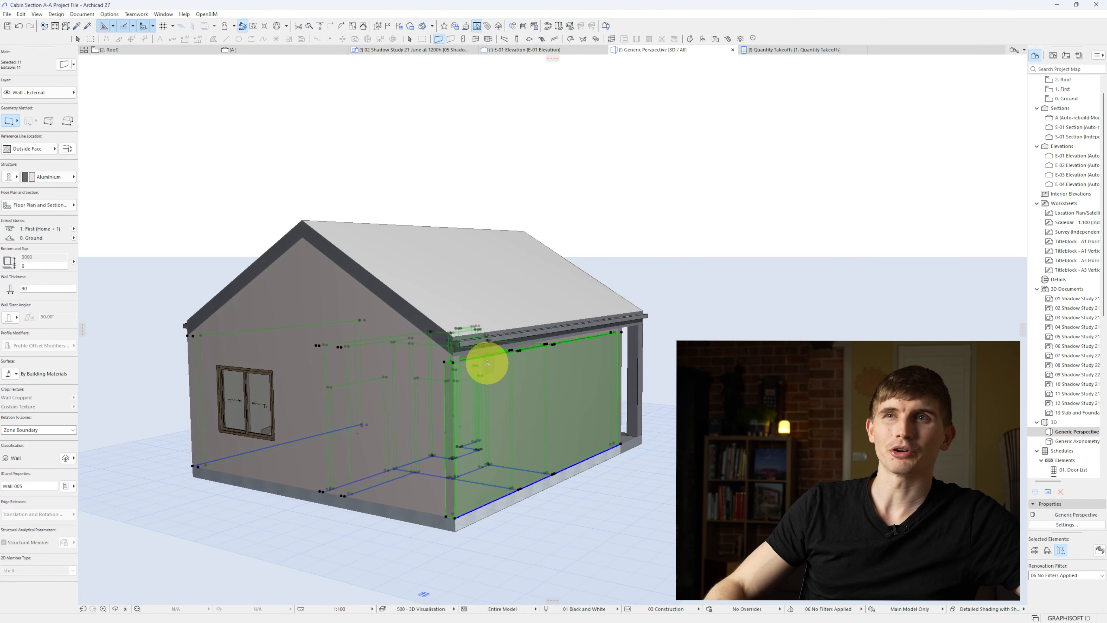
shift+click(535, 393)
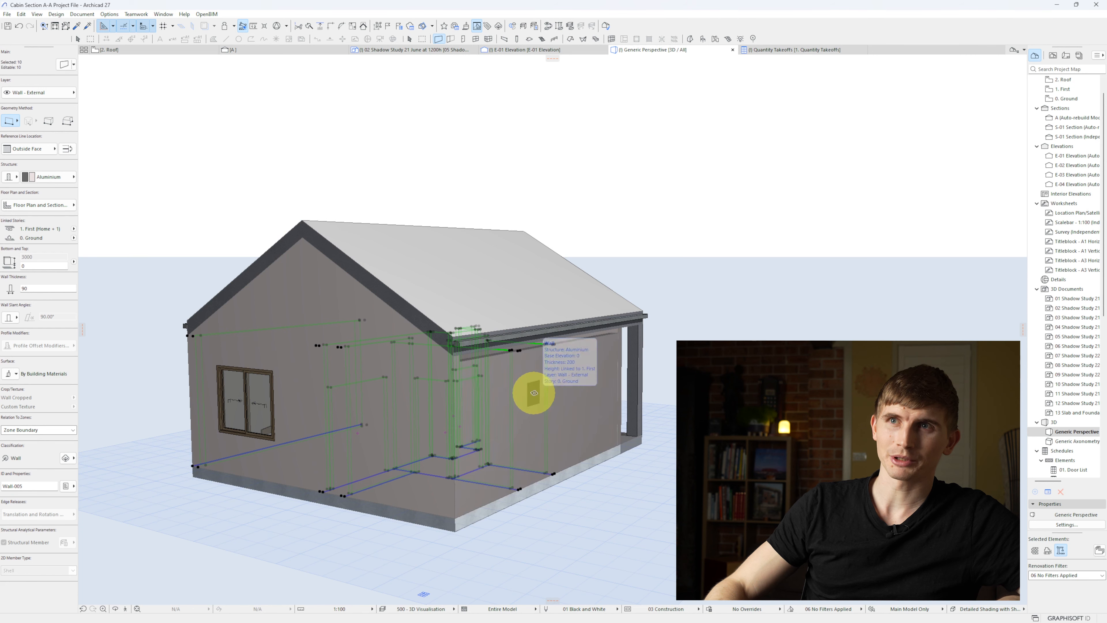
shift+click(534, 393)
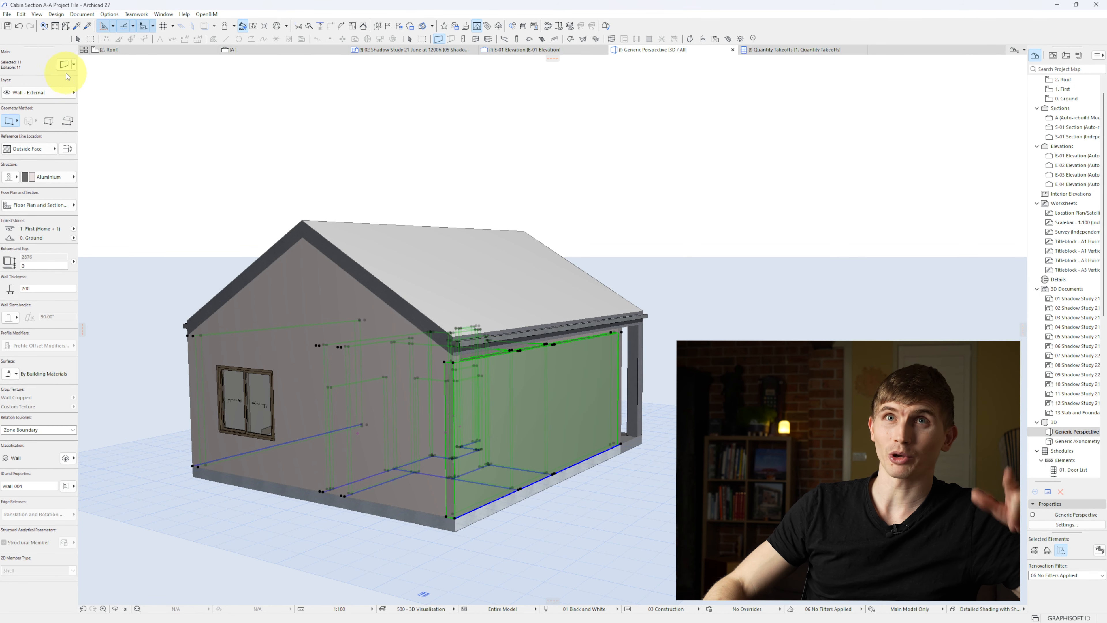
click(64, 65)
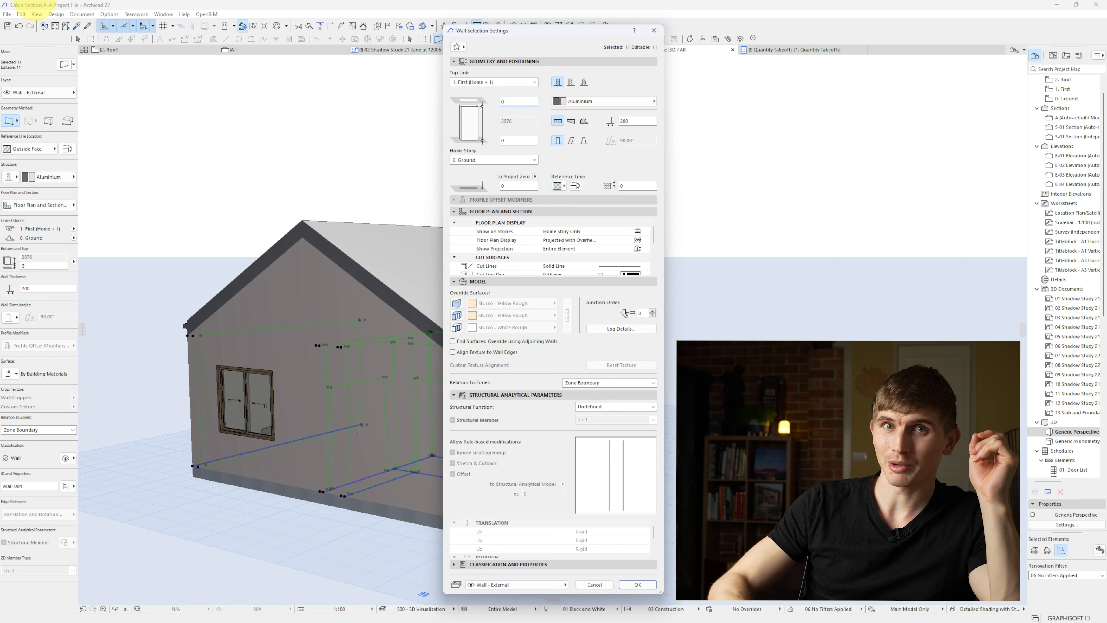
key(Escape)
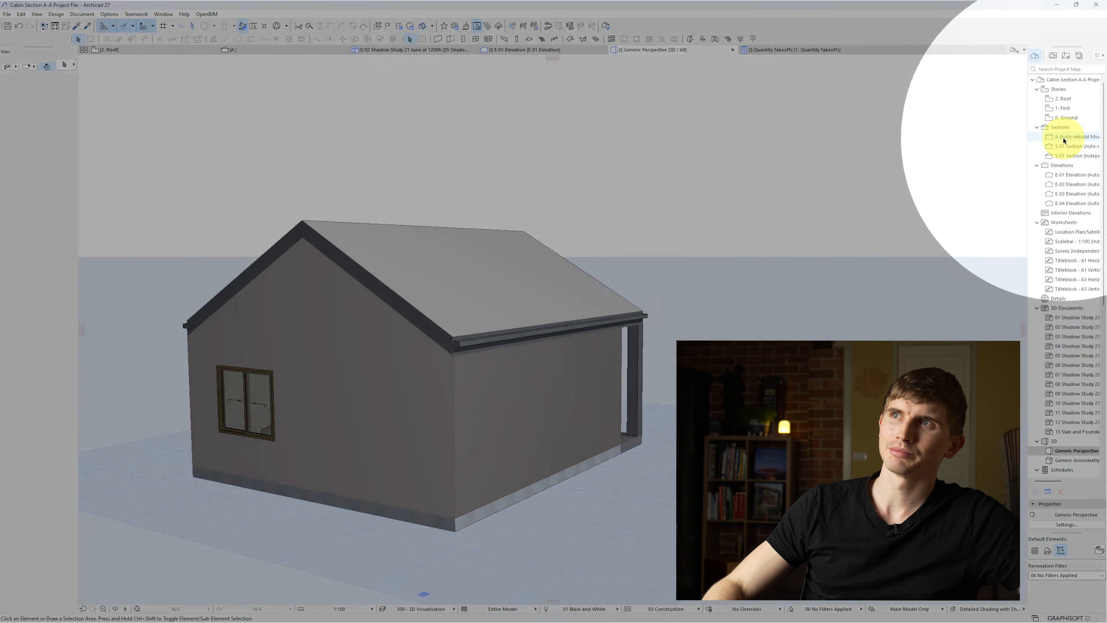
Reopen section A and set its uncut fill to uniform pen colour with pen 19 and its shadow fill to 25 %.
double_click(1064, 137)
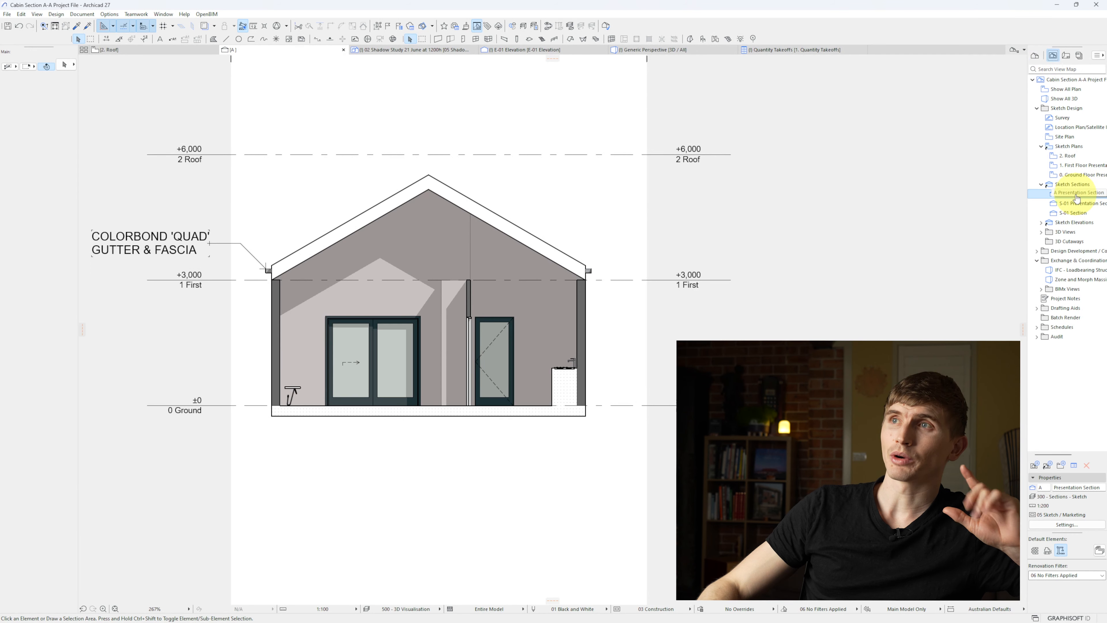
right_click(1077, 194)
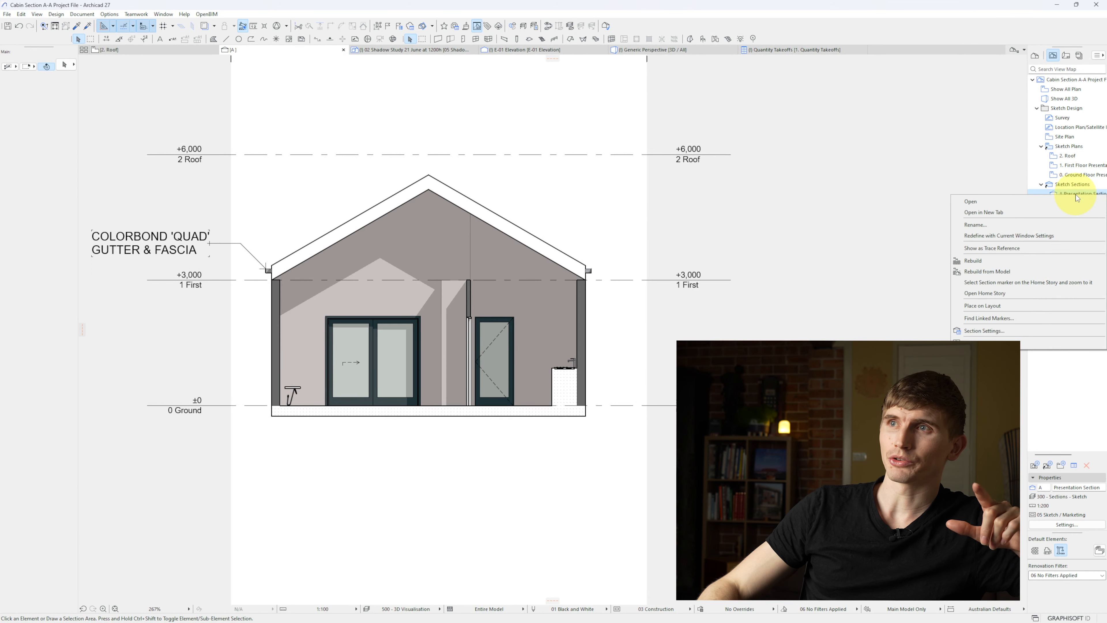
click(1029, 332)
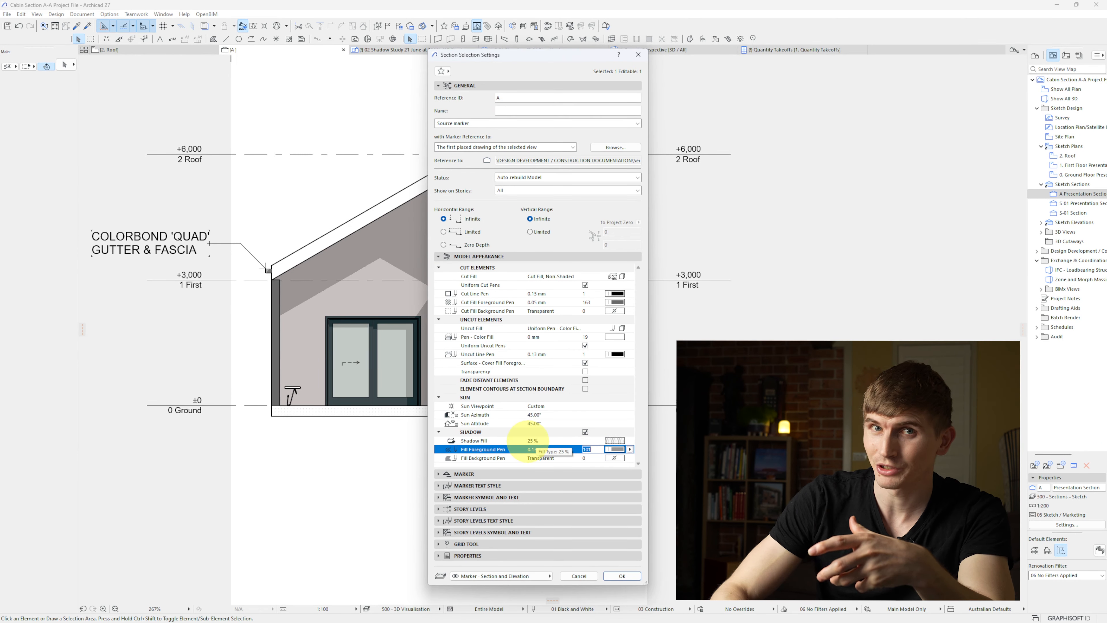
click(623, 576)
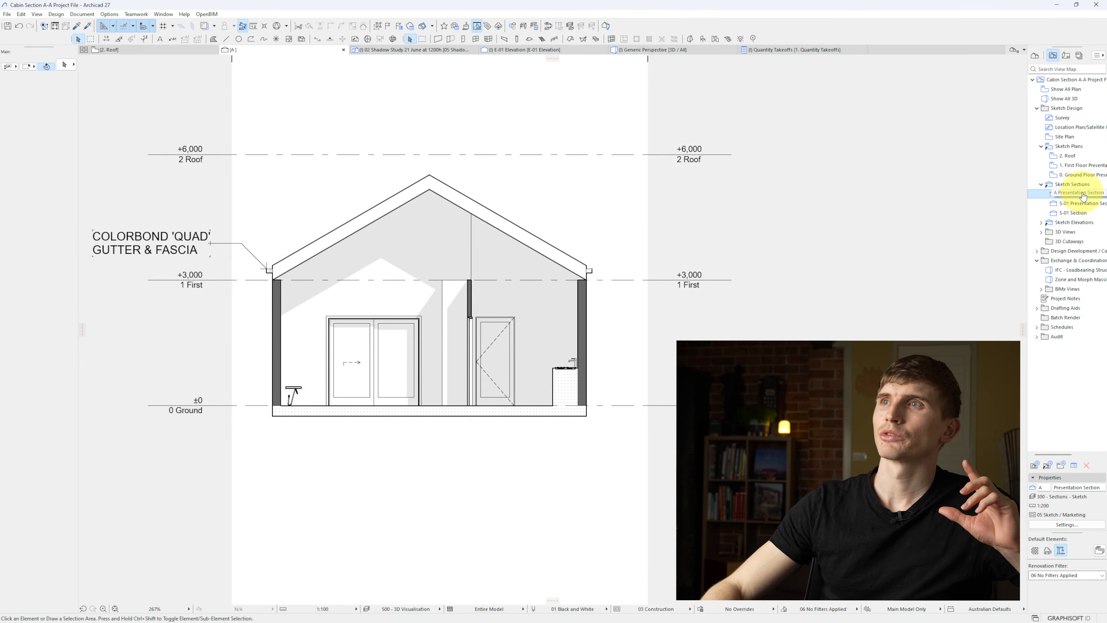
Set Show Story Levels to None in the settings of section A.
right_click(1053, 194)
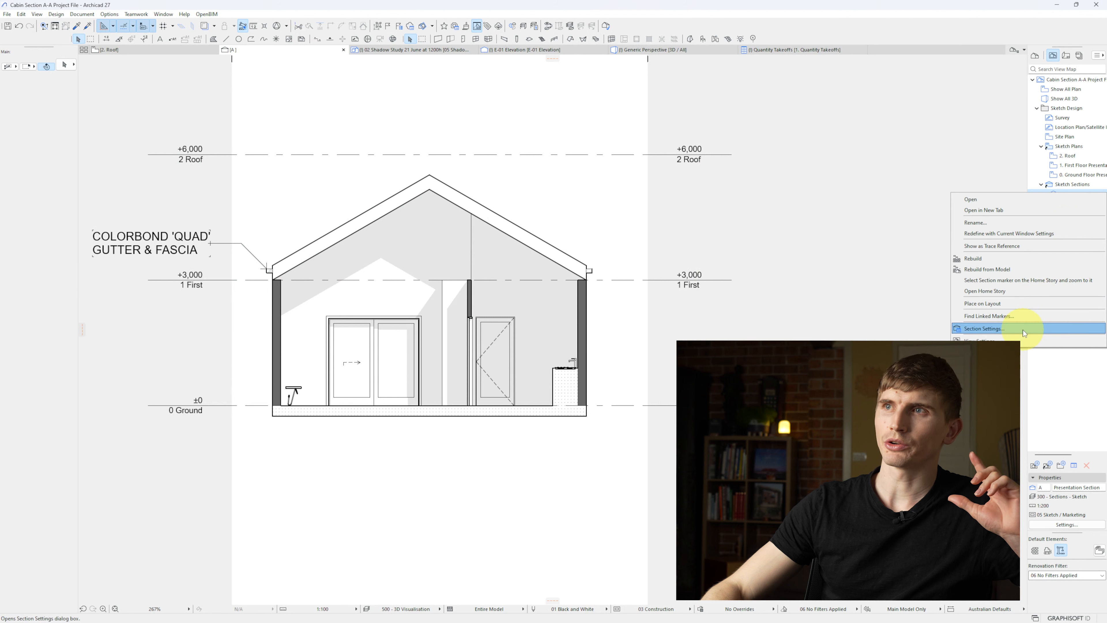
click(1027, 333)
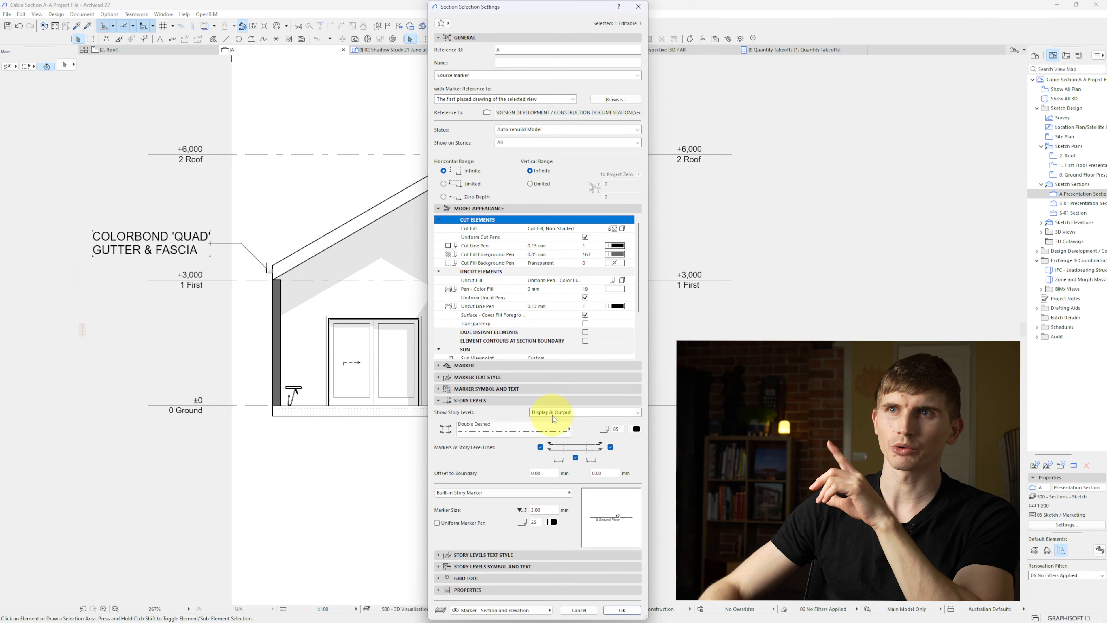
click(555, 418)
click(554, 420)
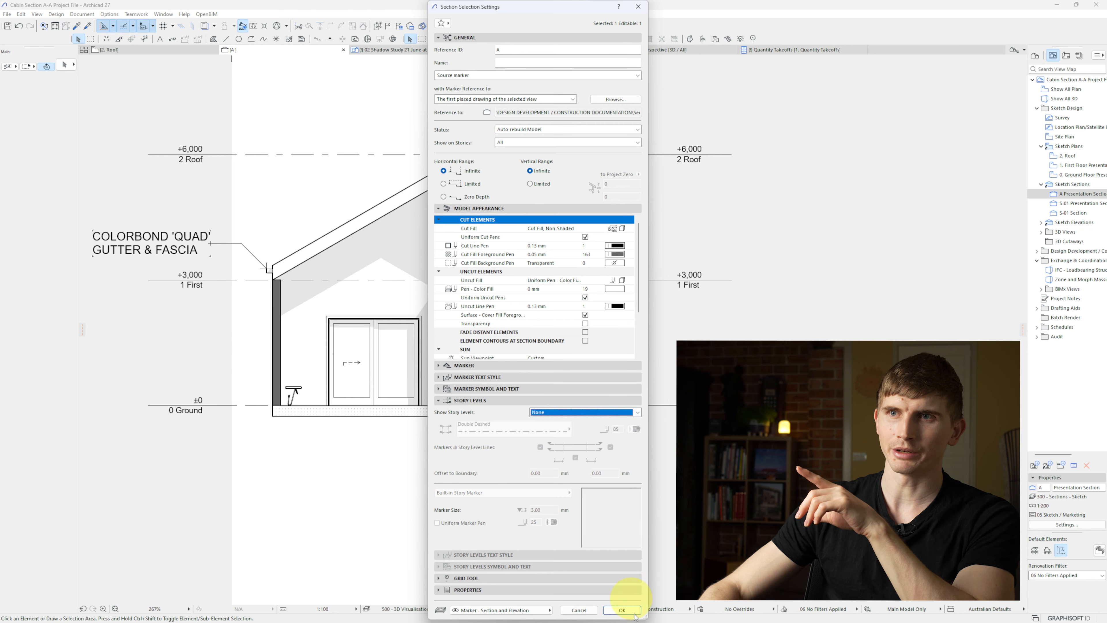
click(623, 558)
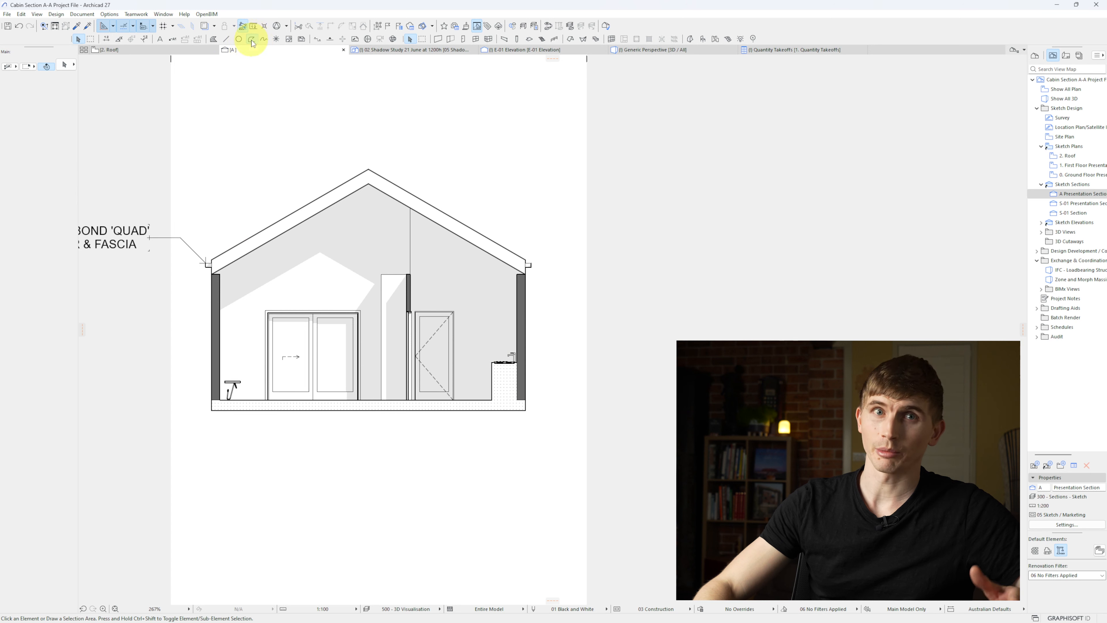
Draw a horizontal polyline outwards from the cabin's right side at ground floor level.
click(252, 40)
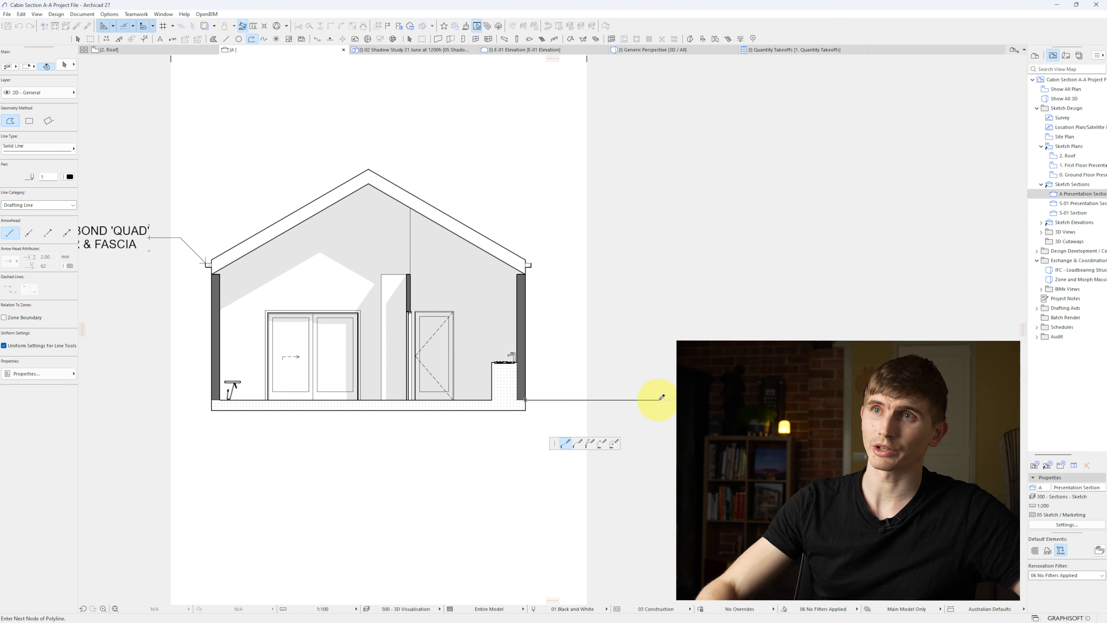
double_click(659, 400)
key(Escape)
middle_drag(621, 401, 605, 401)
scroll(604, 400, down, 1)
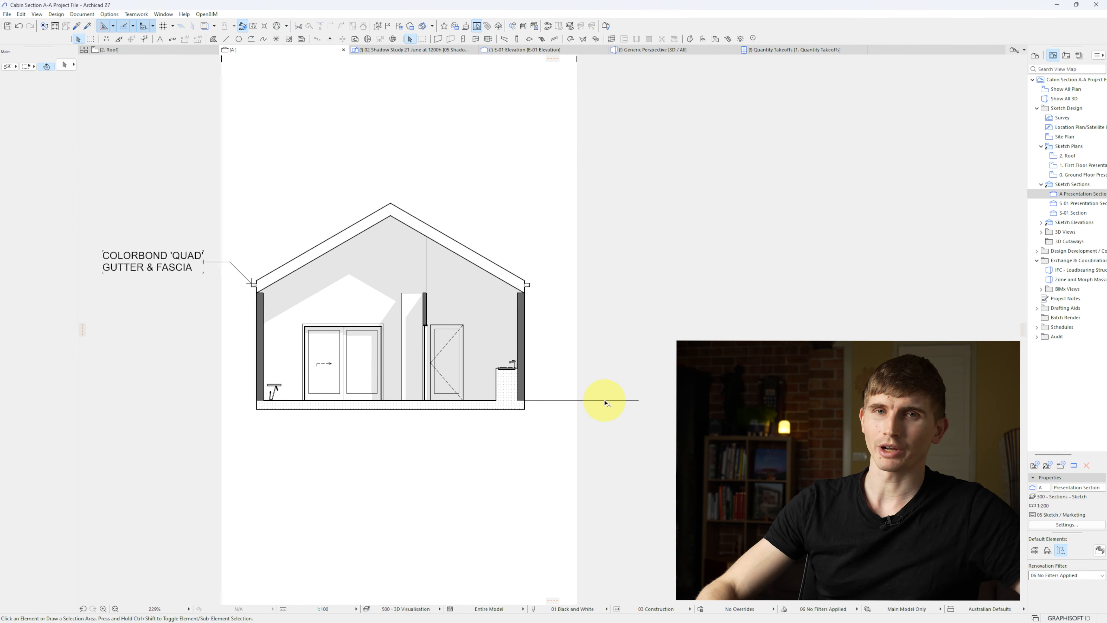
scroll(611, 401, down, 1)
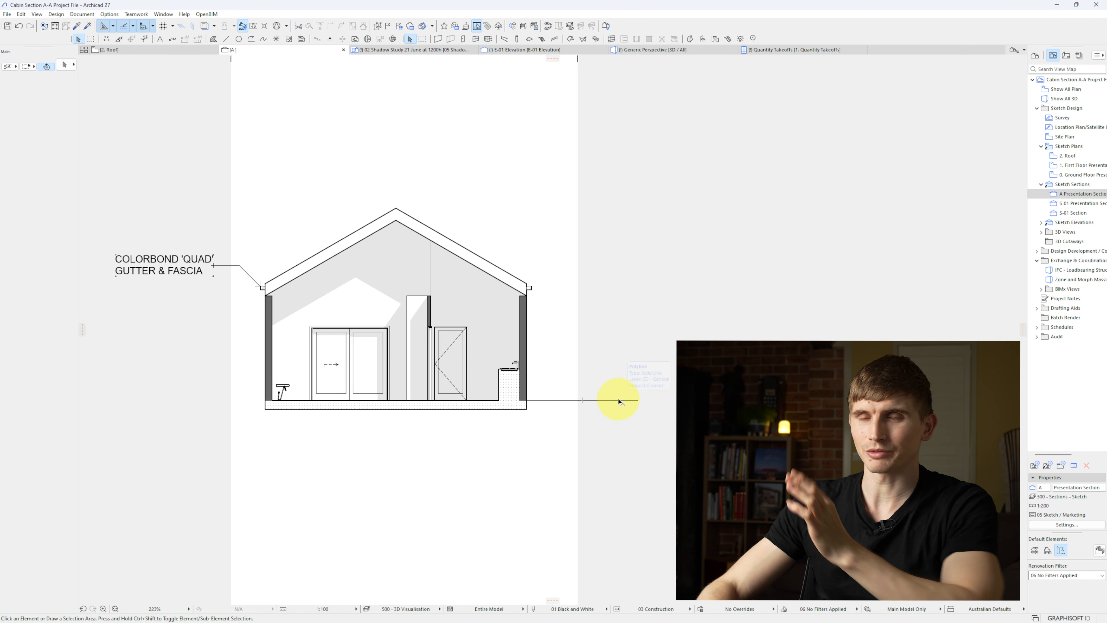
Move the ground floor level line horizontally to the left side of the cabin, clear of the wall.
drag(586, 399, 238, 401)
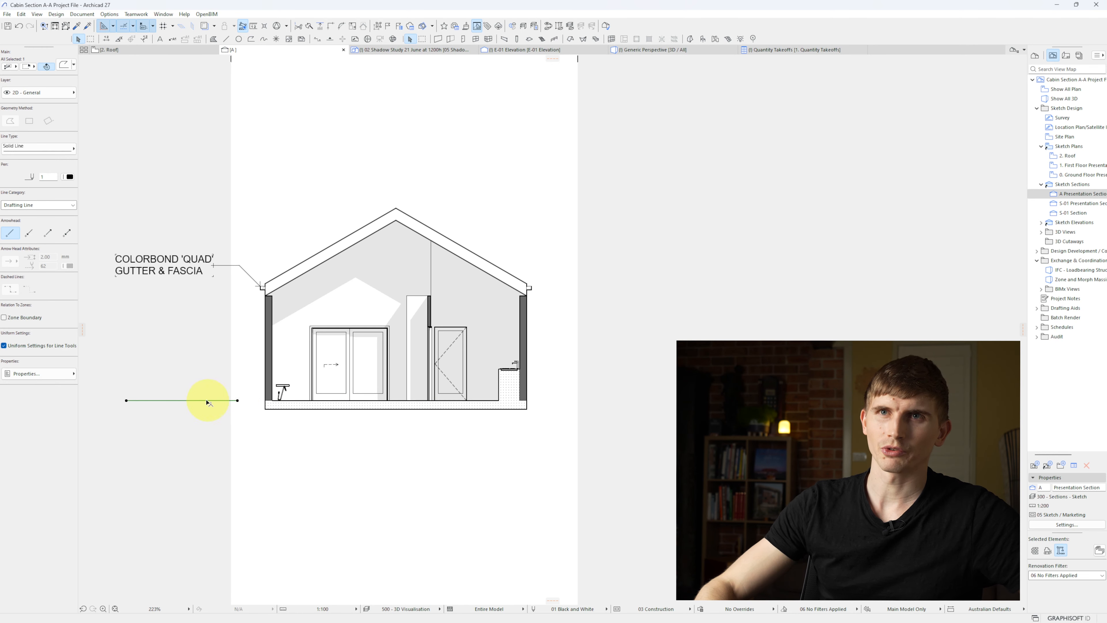
scroll(188, 349, up, 2)
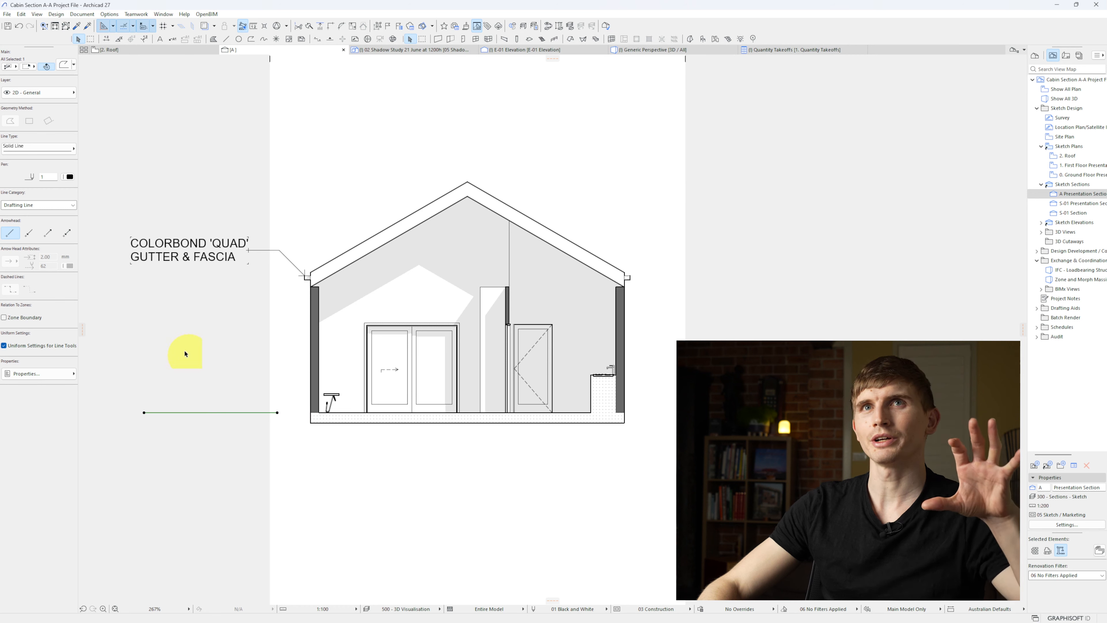
click(176, 346)
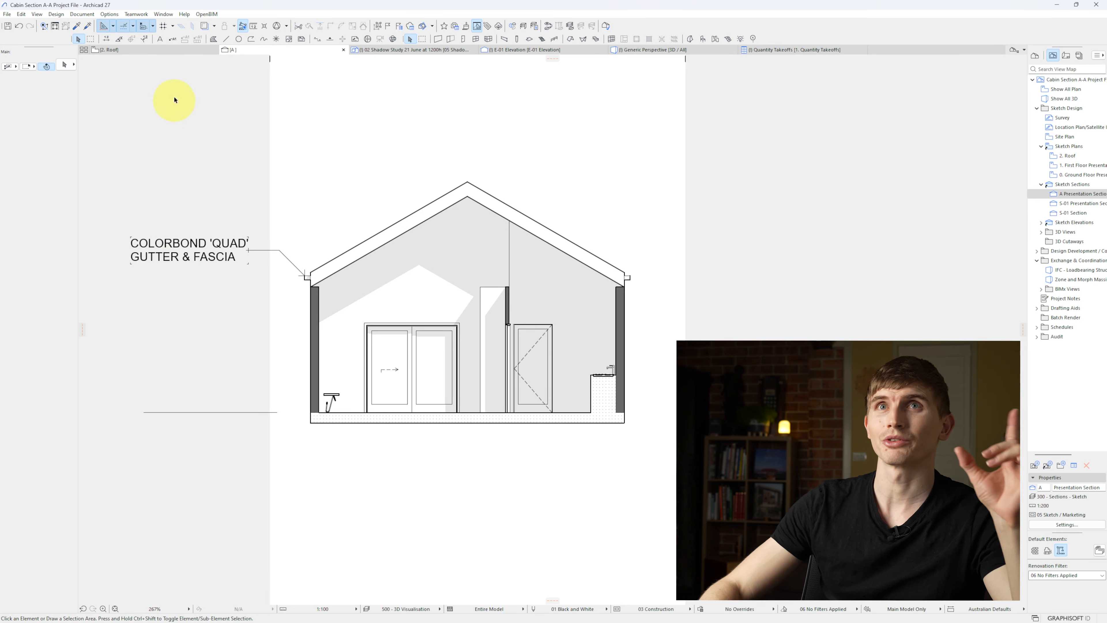
Add the text GROUND FFL and place it just above the ground floor level line.
click(161, 40)
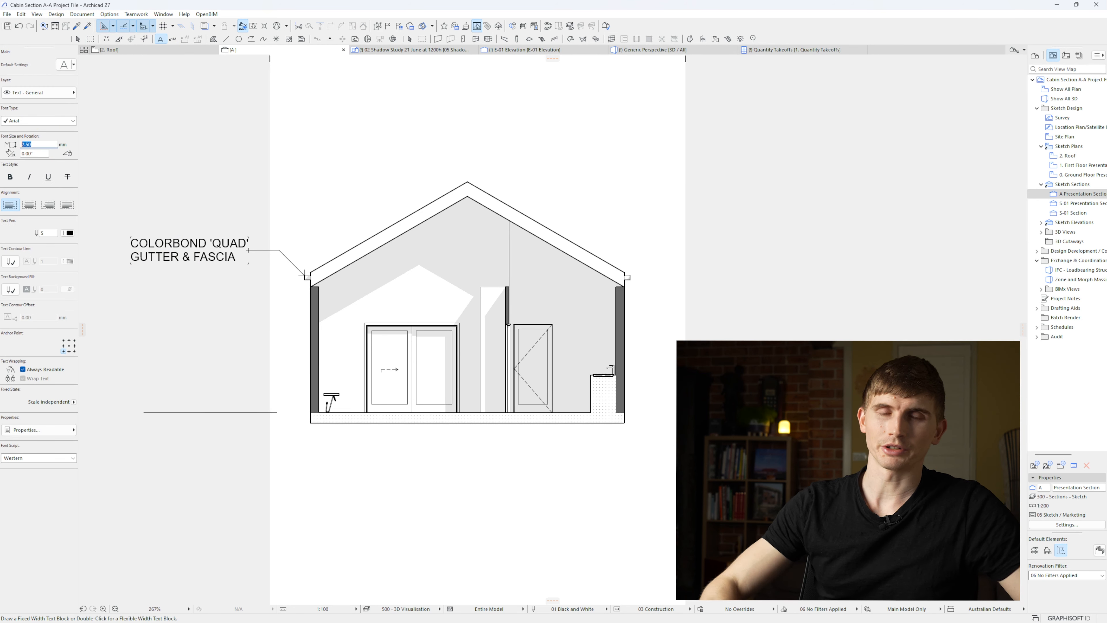
double_click(160, 350)
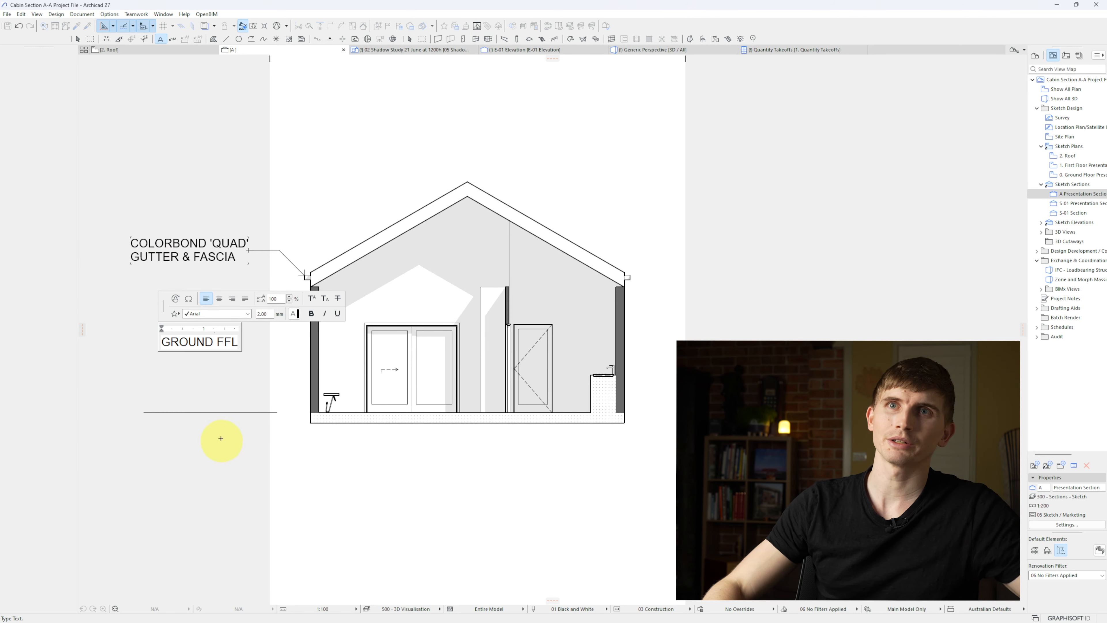
key(Escape)
key(Escape)
drag(237, 349, 241, 413)
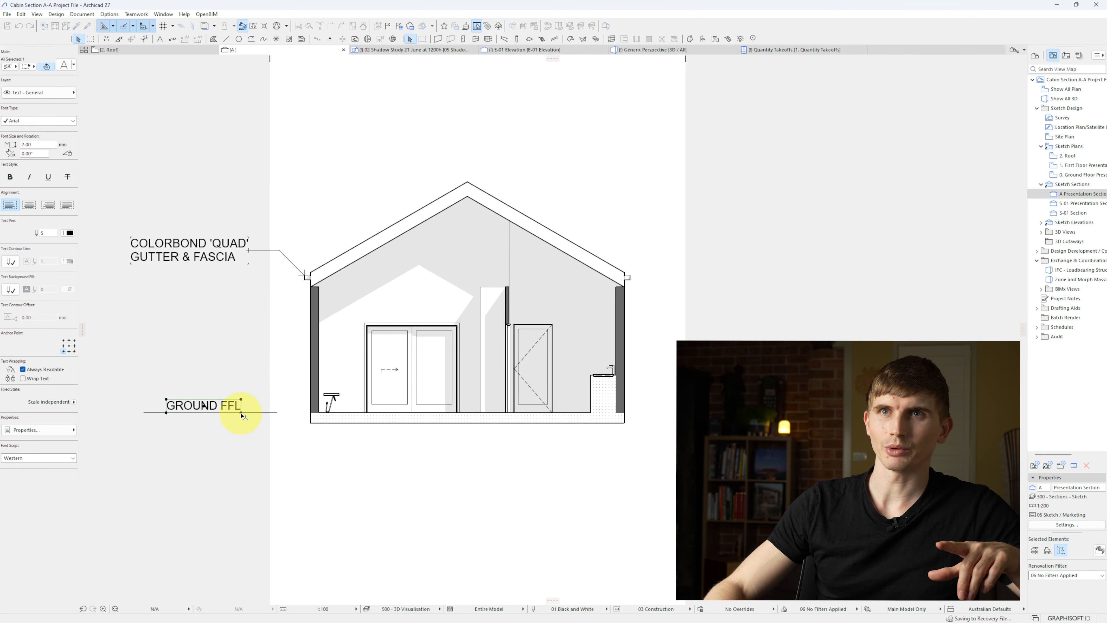
Set the text pen of the GROUND FFL note to 1 and clear the selection.
click(70, 233)
click(79, 233)
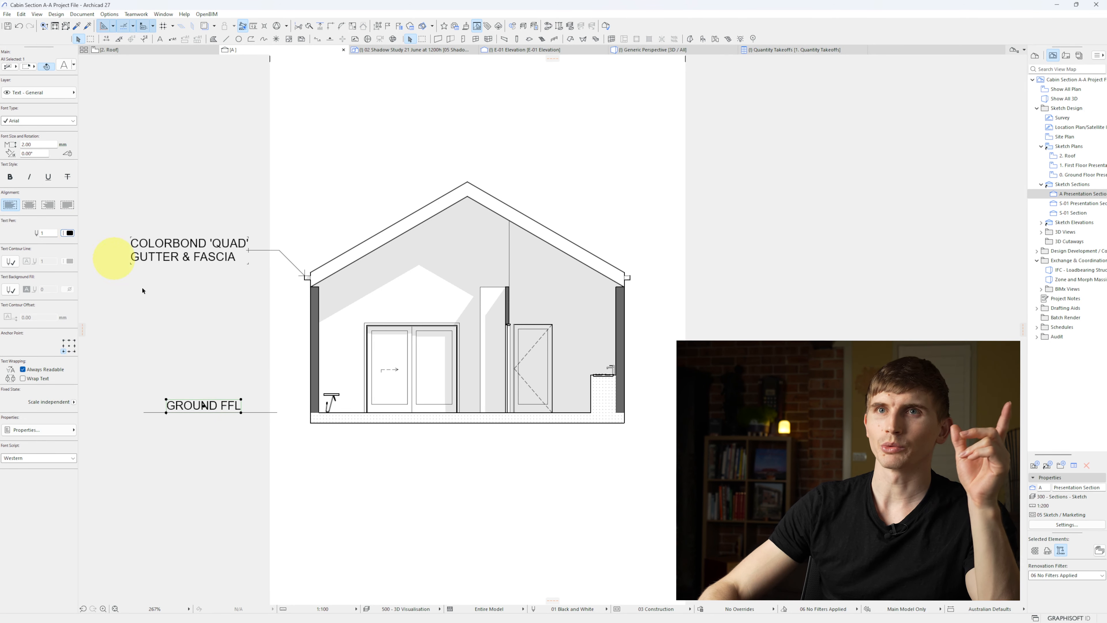
click(232, 412)
click(257, 107)
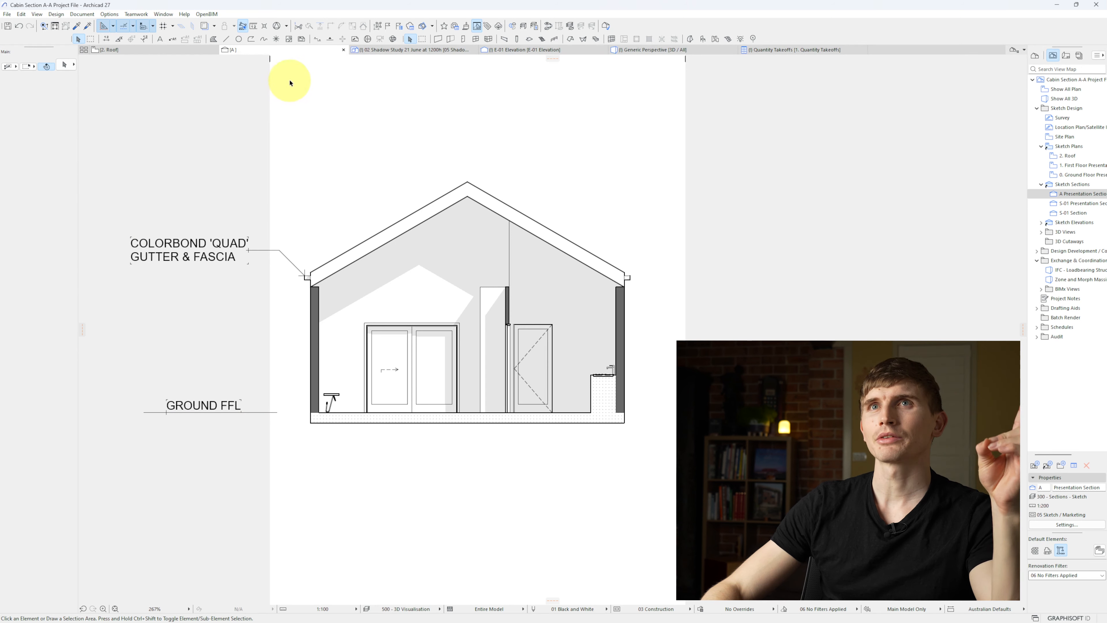
Place an elevation dimension marker at the cabin-side end of the ground floor level line.
click(107, 39)
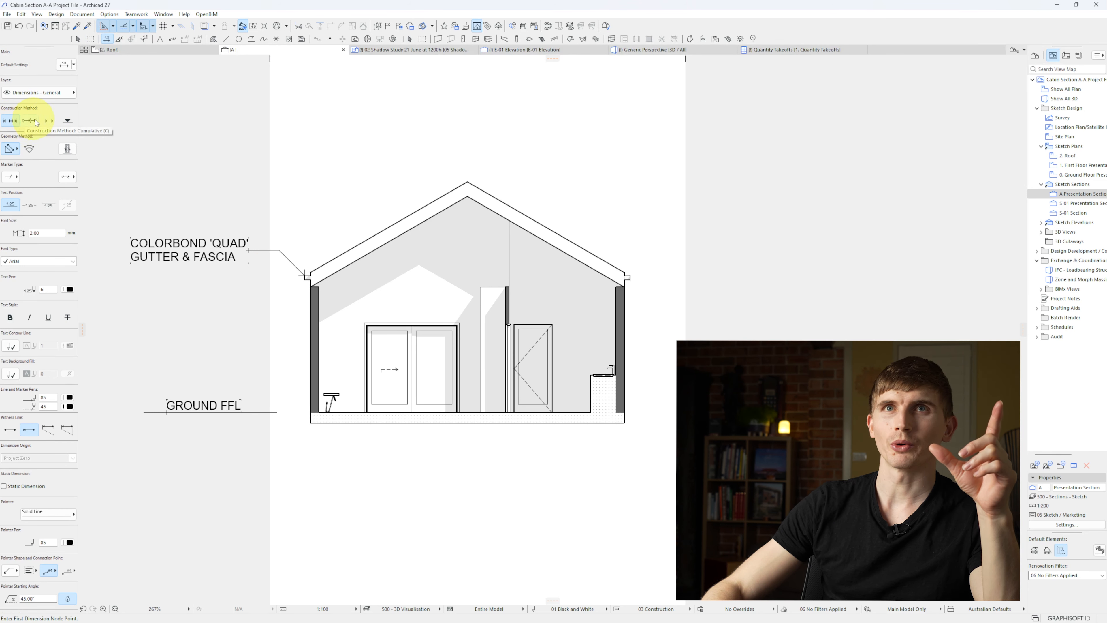
click(68, 122)
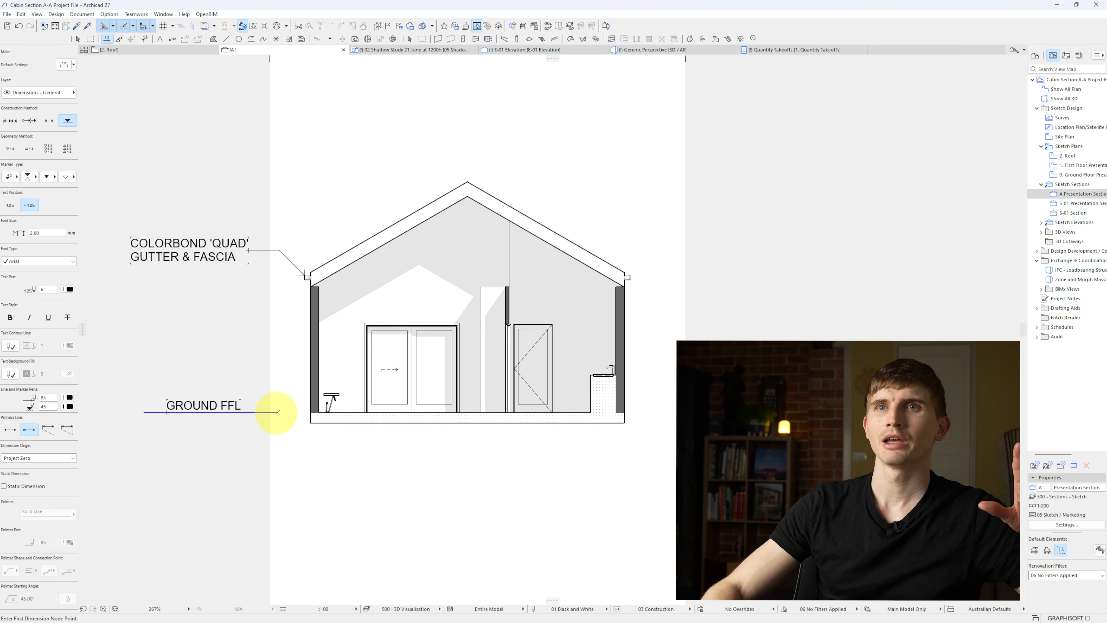
click(278, 411)
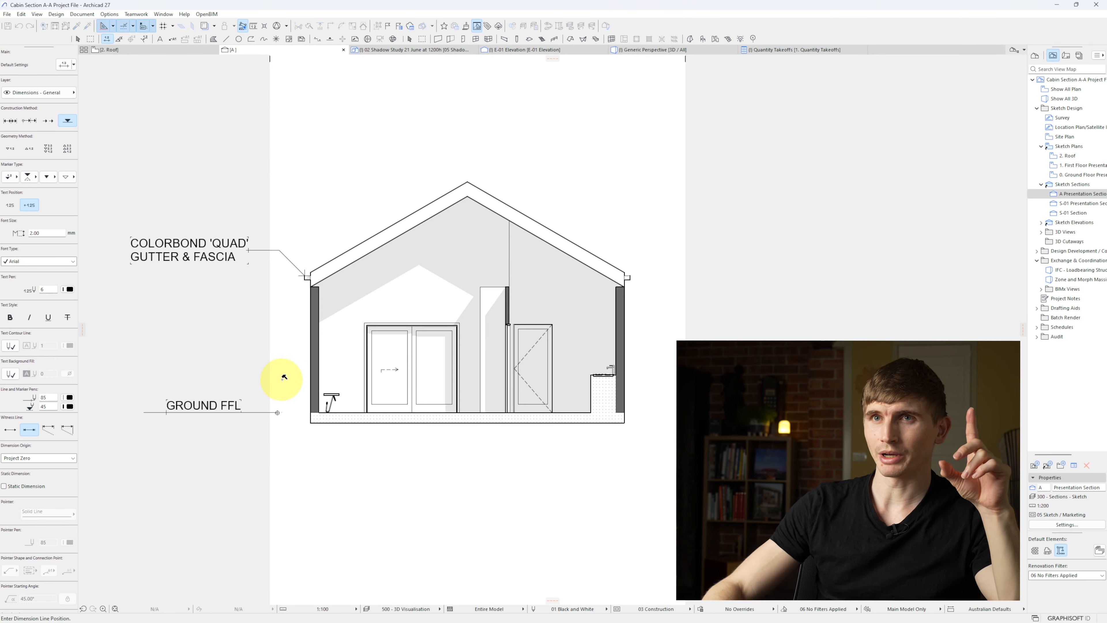
click(284, 377)
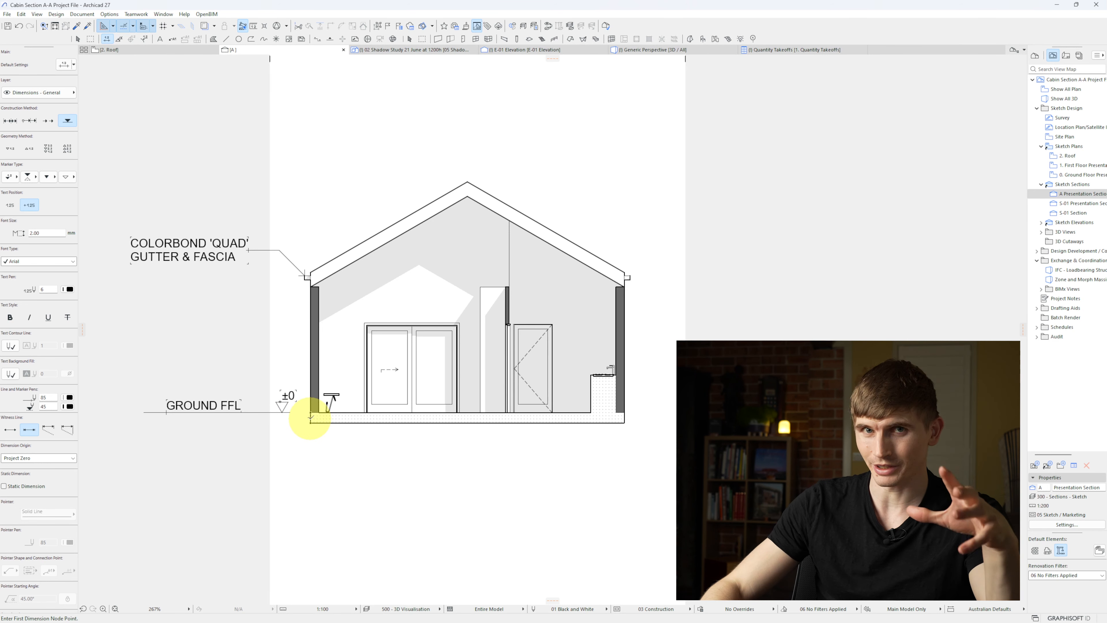
key(Escape)
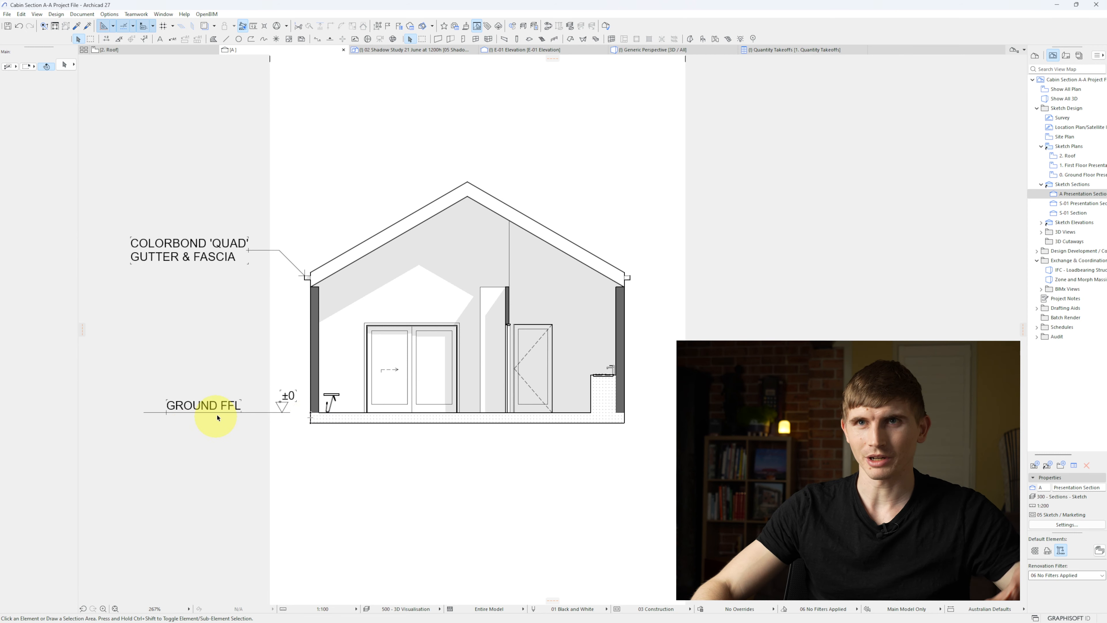
Copy the ground floor level line, GROUND FFL text and level marker vertically by 3000 to the top of the wall.
mouse_move(203, 424)
mouse_down()
mouse_move(299, 382)
mouse_move(284, 404)
mouse_move(297, 322)
mouse_move(285, 289)
mouse_move(318, 274)
mouse_move(323, 289)
mouse_up()
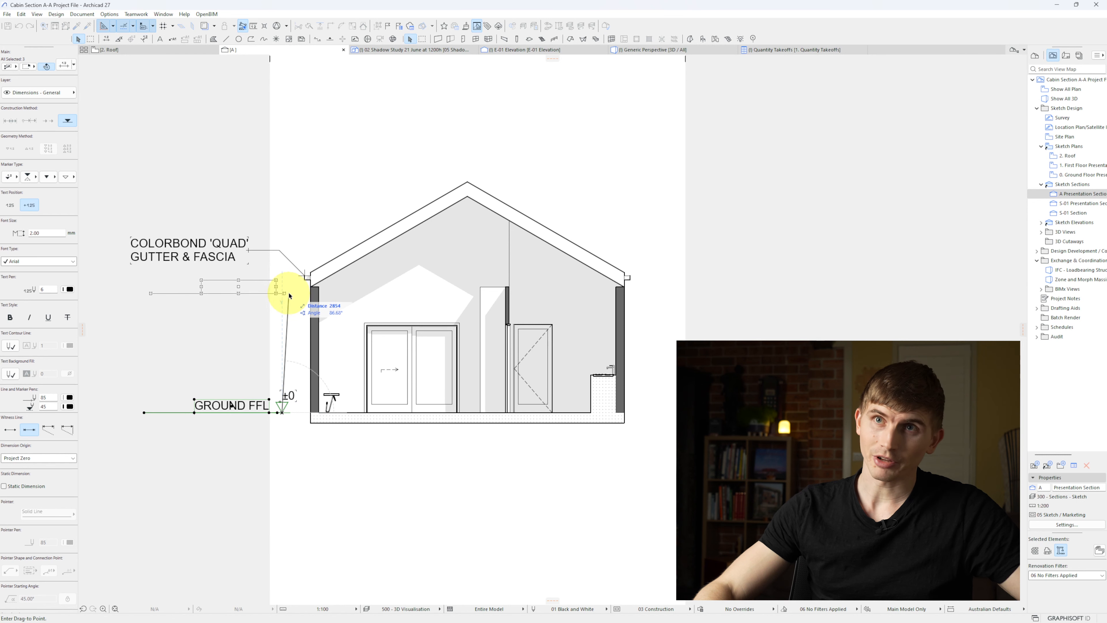
key(ctrl)
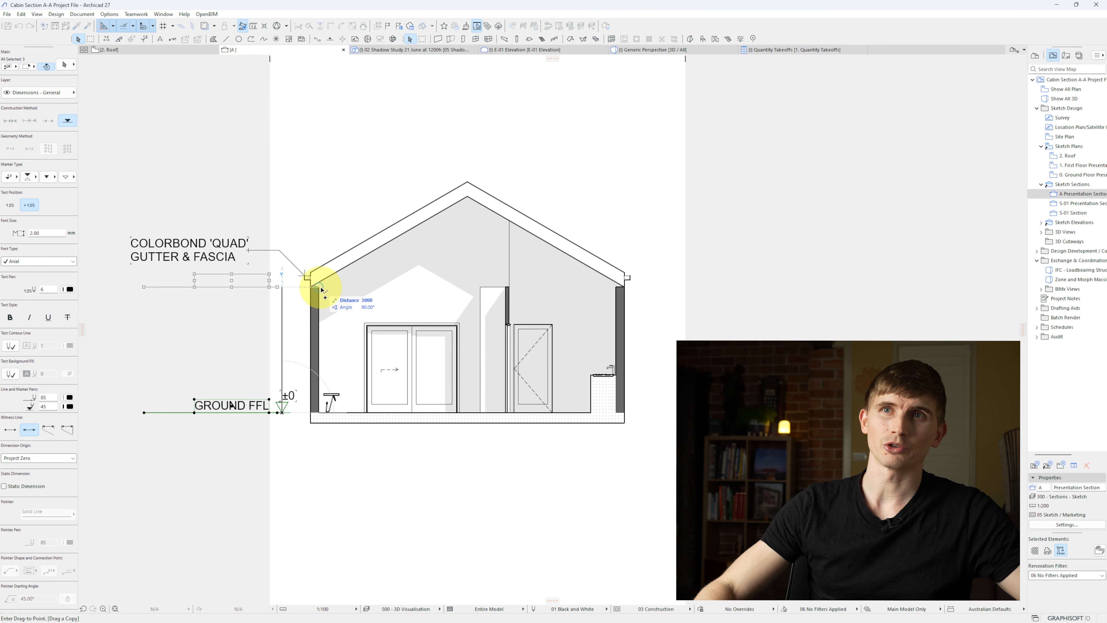
drag(322, 289, 322, 288)
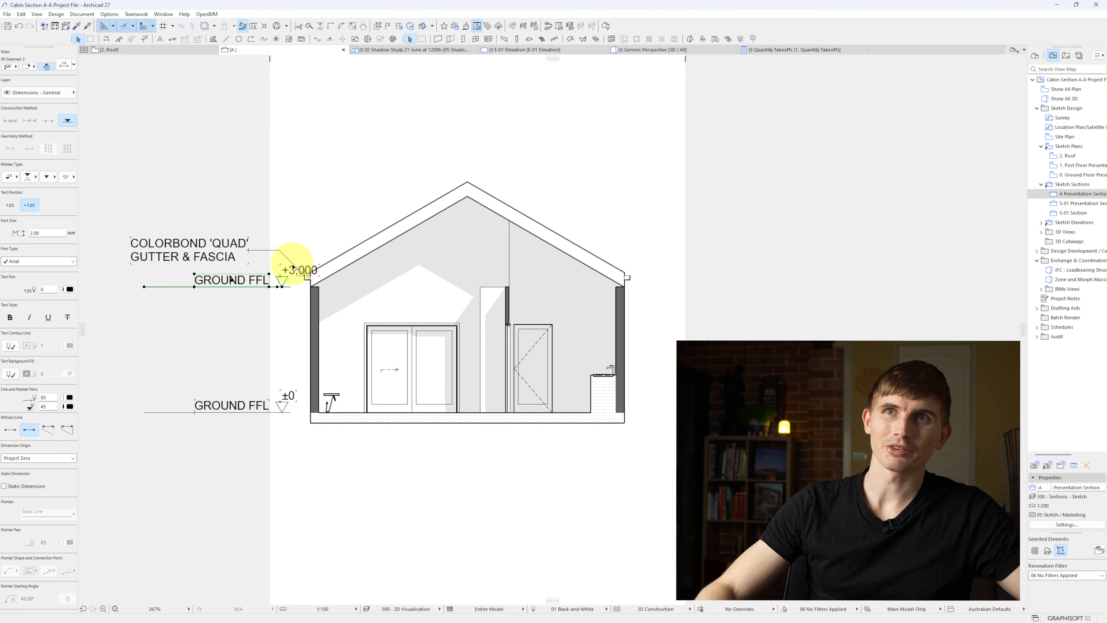
key(ctrl)
key(ctrl)
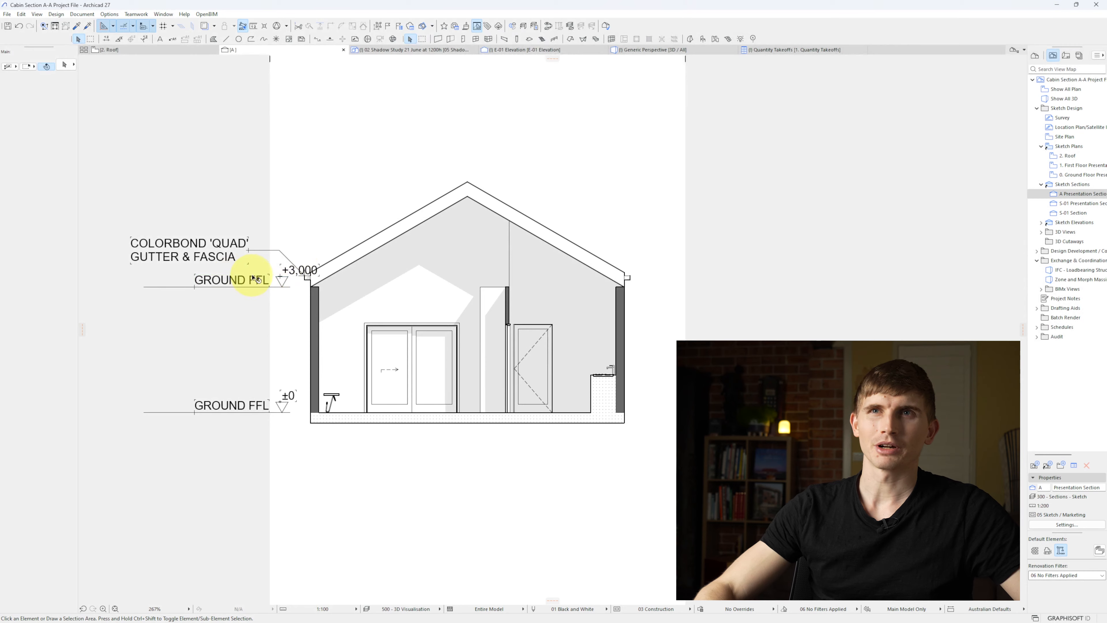
Change the copied text at the top of the wall to CEILING RL.
scroll(255, 279, up, 5)
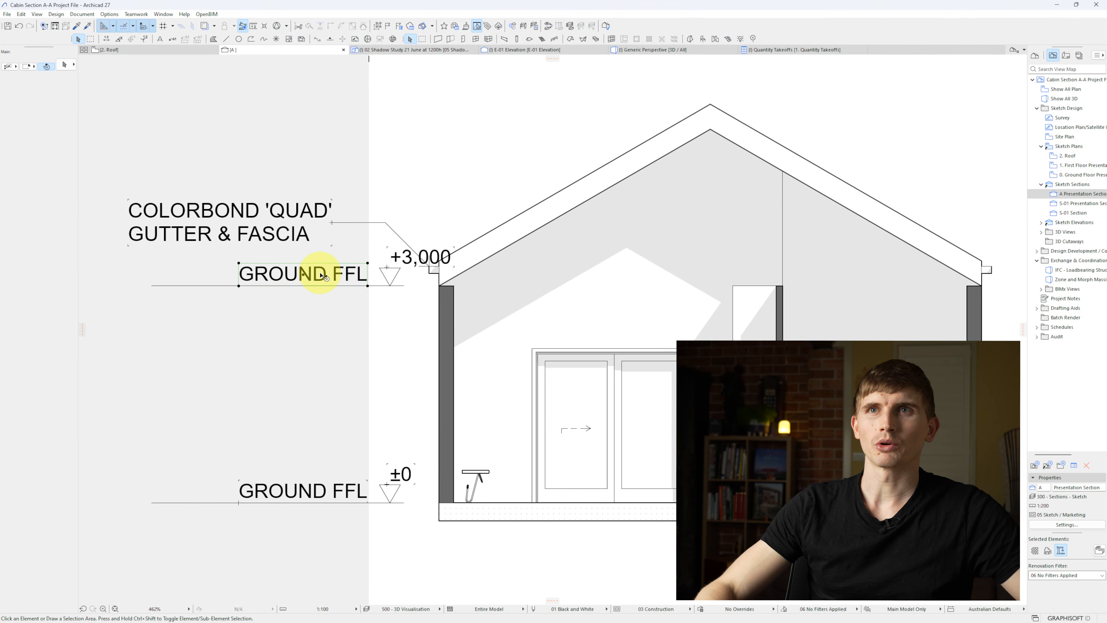
double_click(321, 273)
text(CE)
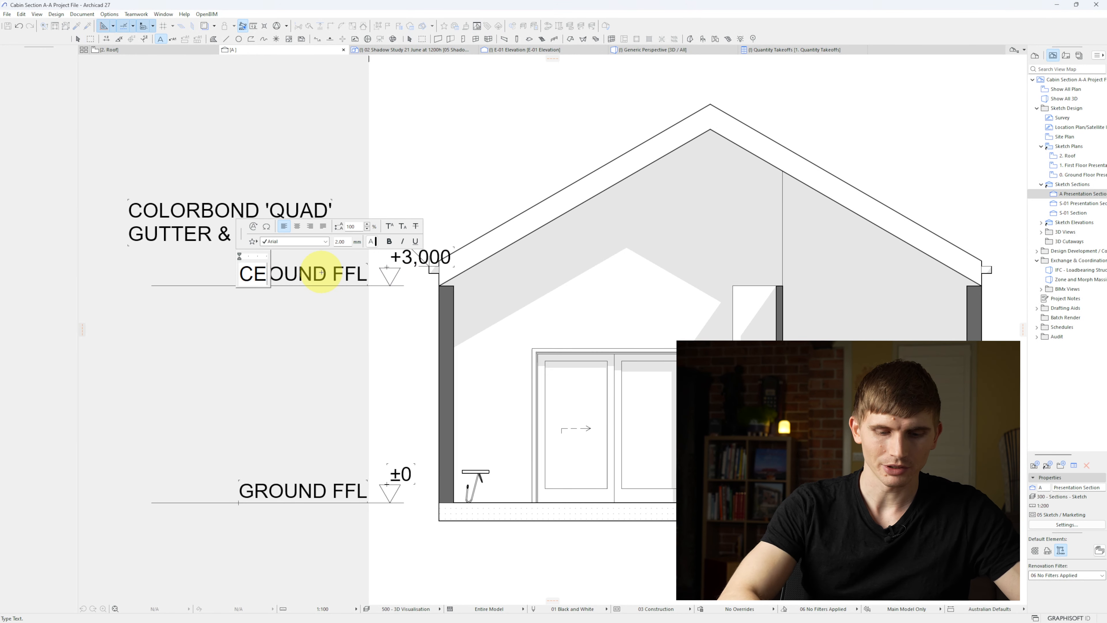
text(ILING RL)
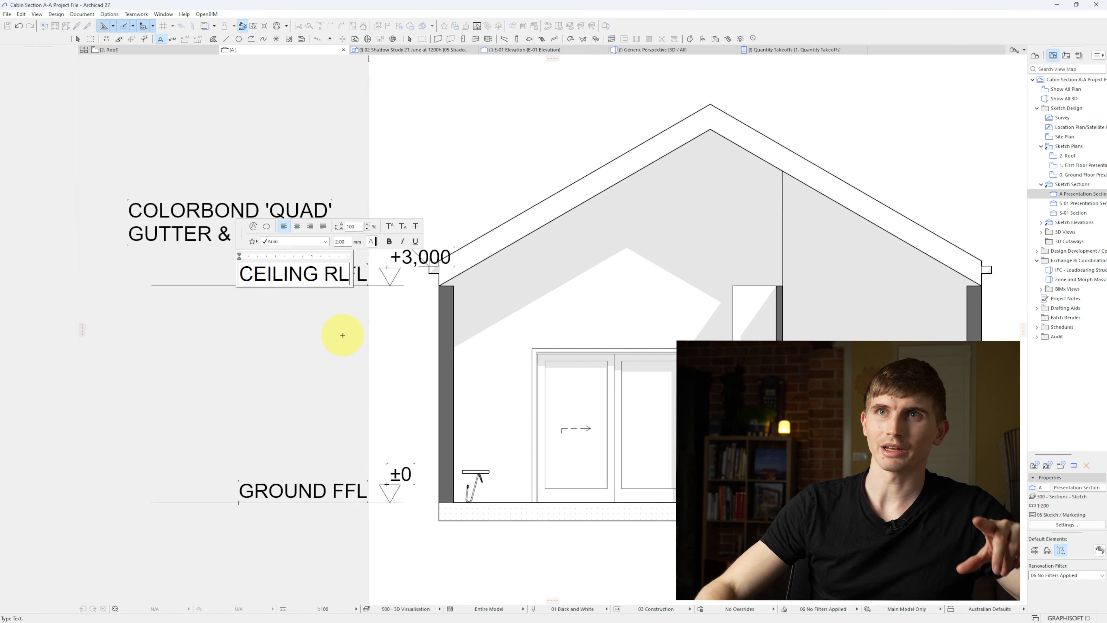
key(Escape)
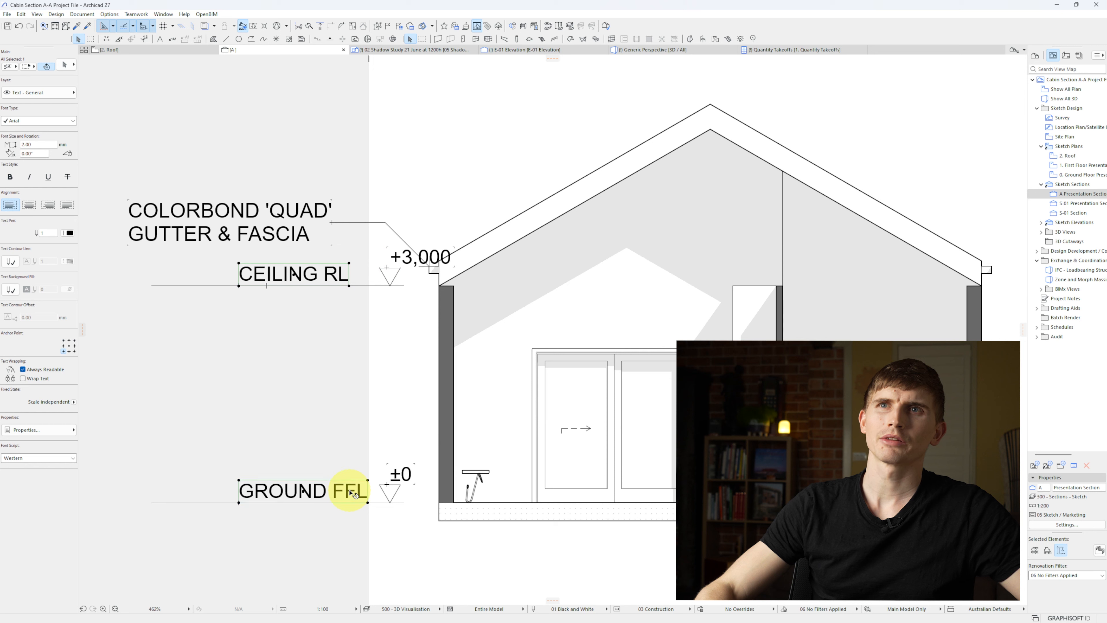
Move both level texts horizontally away from the cabin and place the level values between the texts and their markers, just above the lines.
key(ctrl+d)
click(368, 500)
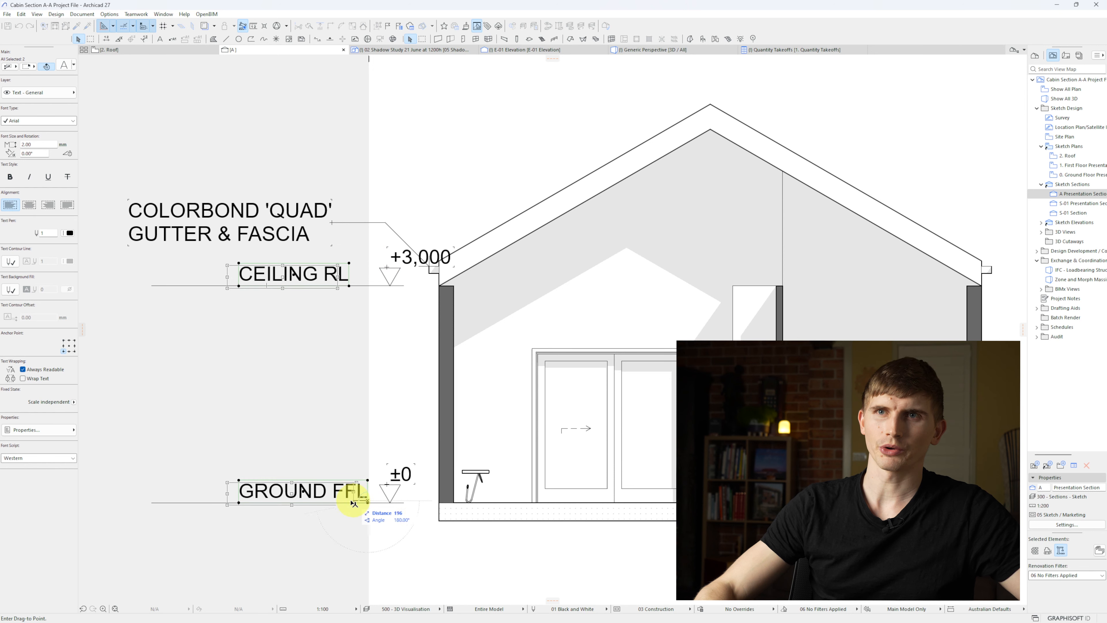
click(333, 500)
click(396, 472)
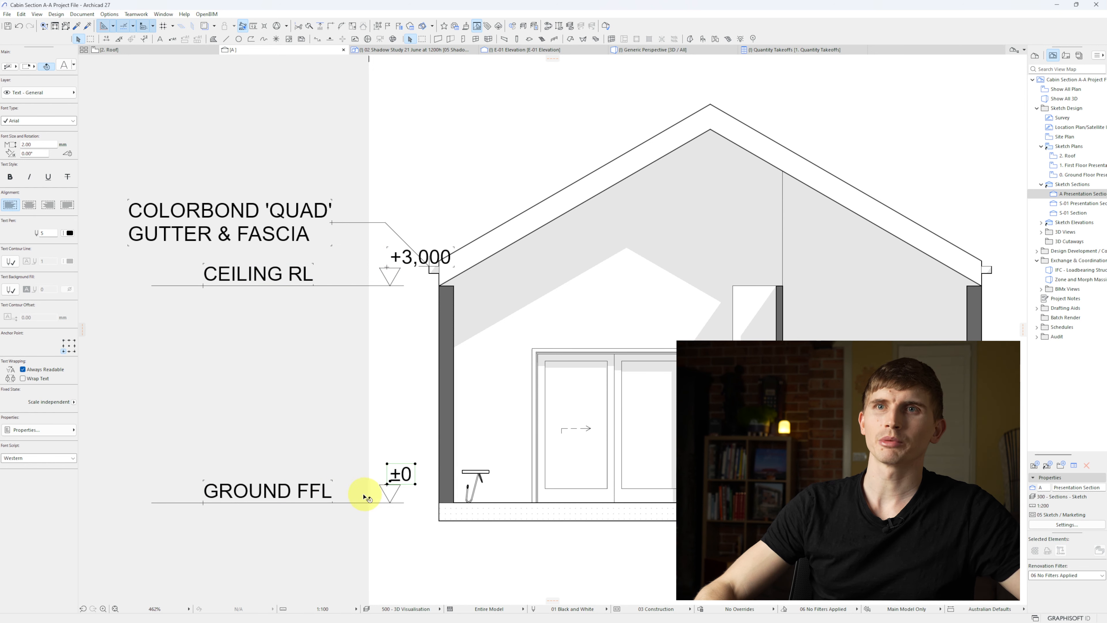
key(ctrl+d)
click(387, 483)
click(359, 498)
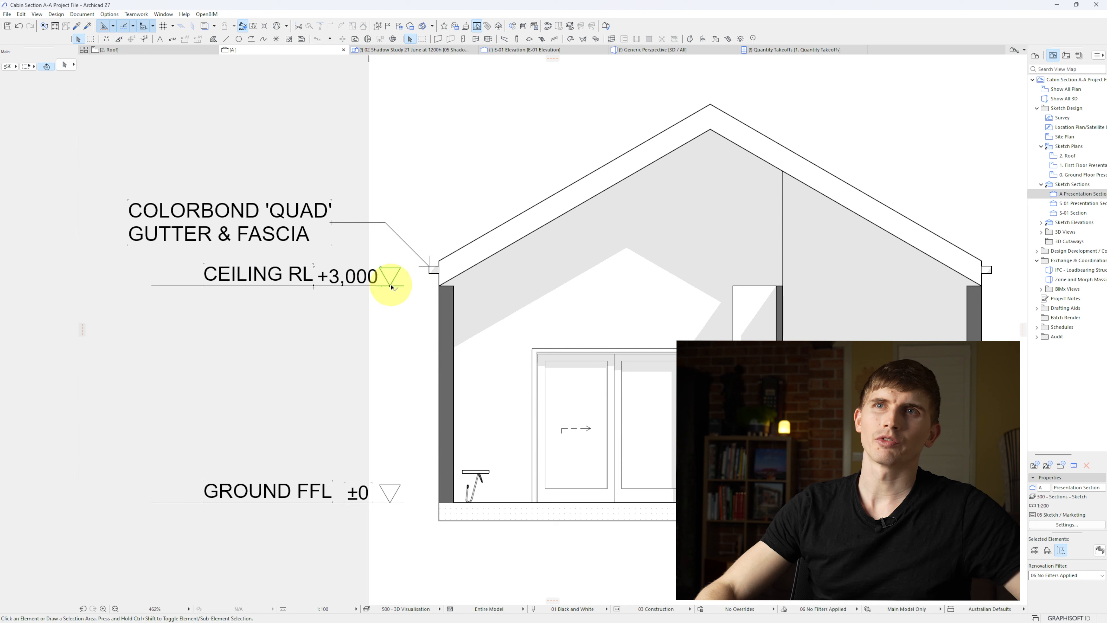
Switch the ceiling and ground level markers to the solid triangle type and reduce their marker size.
click(391, 504)
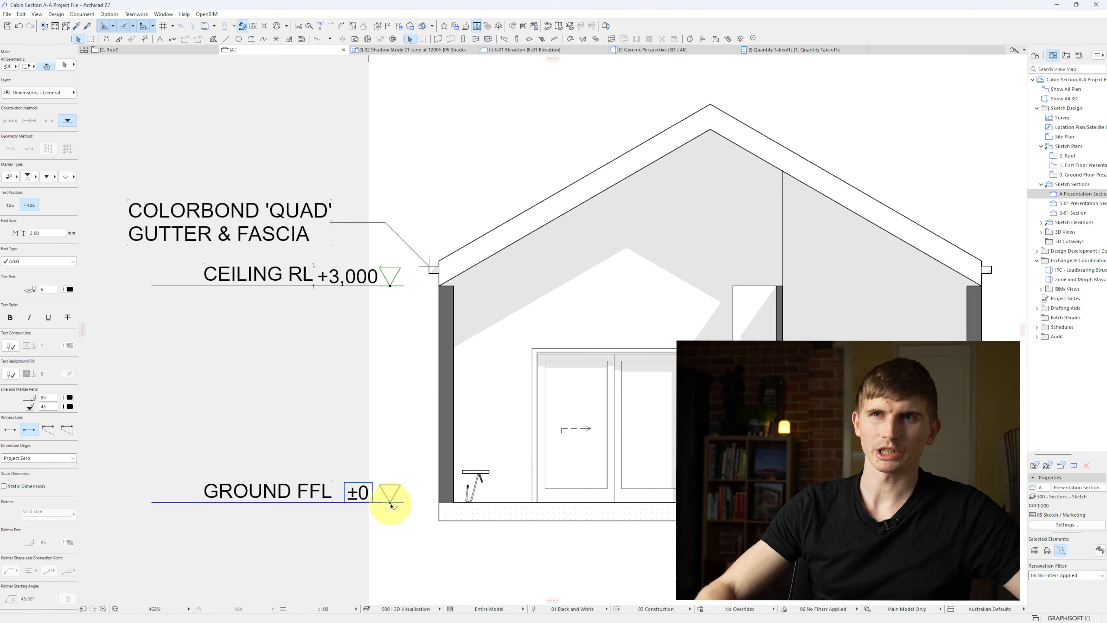
click(74, 175)
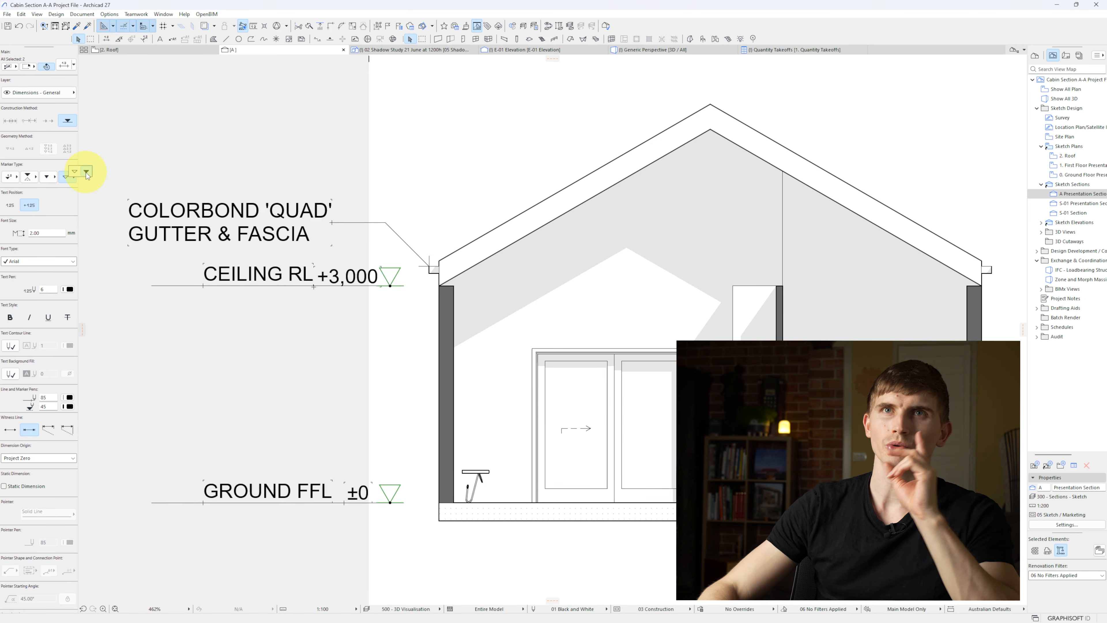
click(86, 175)
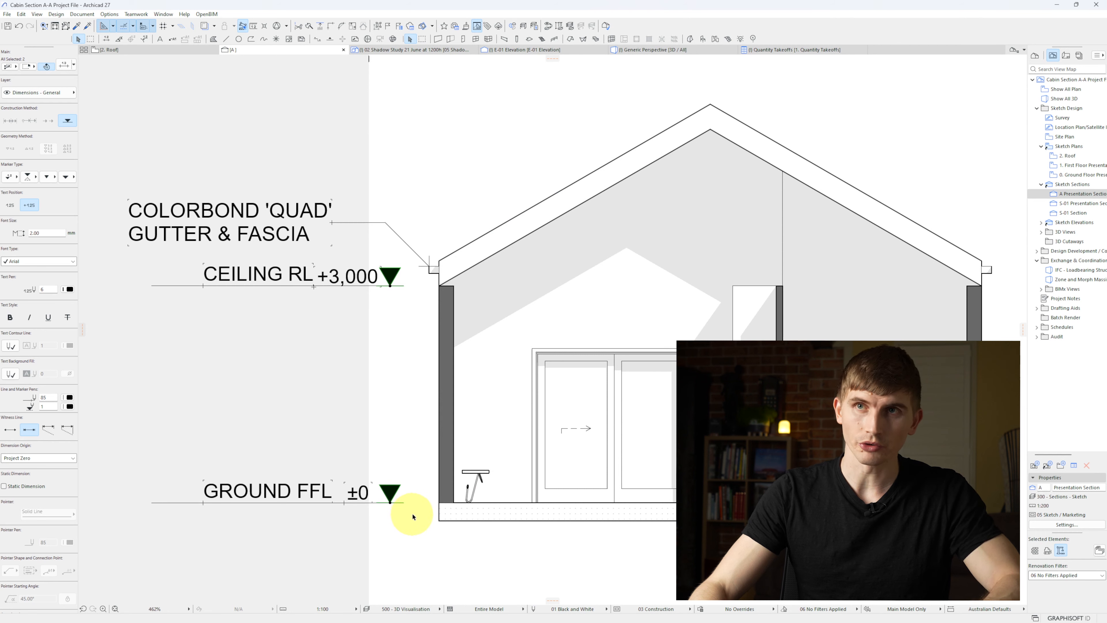
key(ctrl+t)
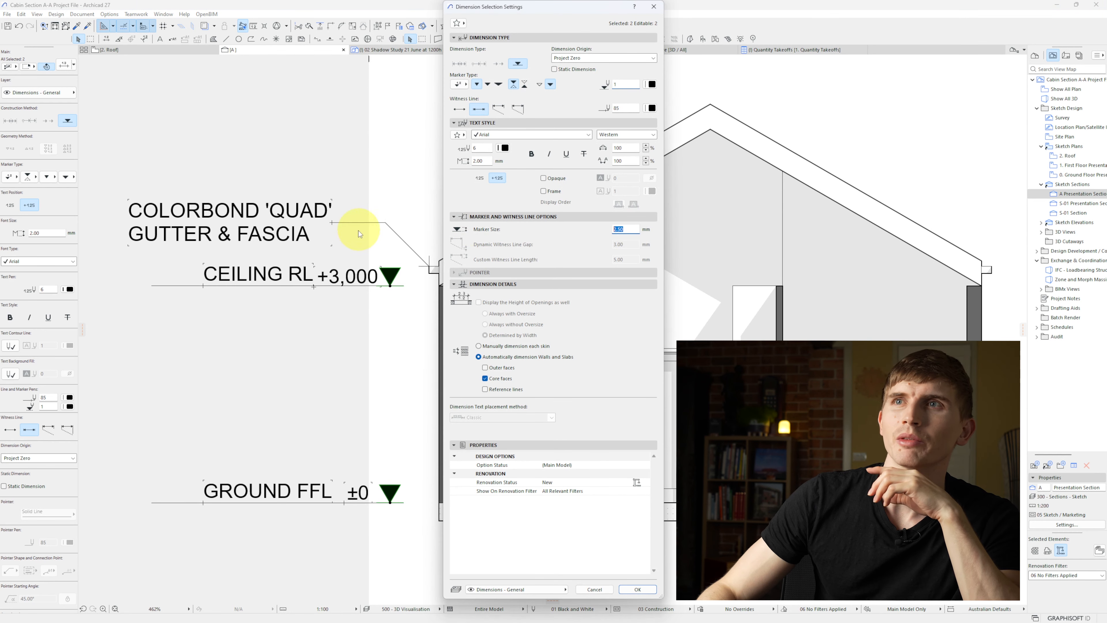
key(Return)
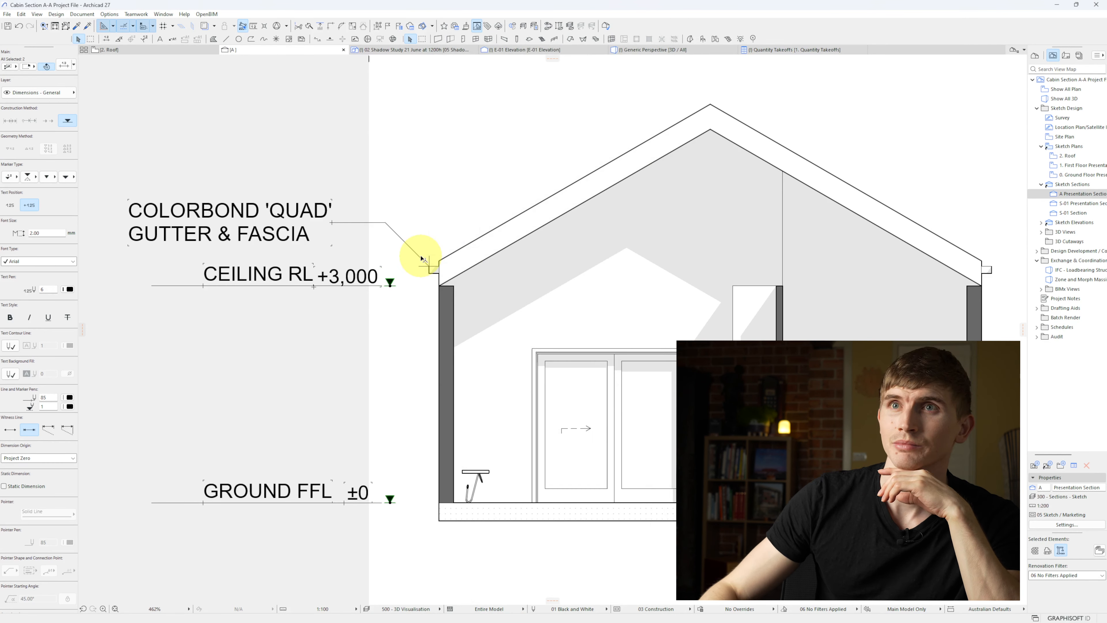
Shift both level markers with their values horizontally along the level lines, farther from the cabin wall.
click(390, 501)
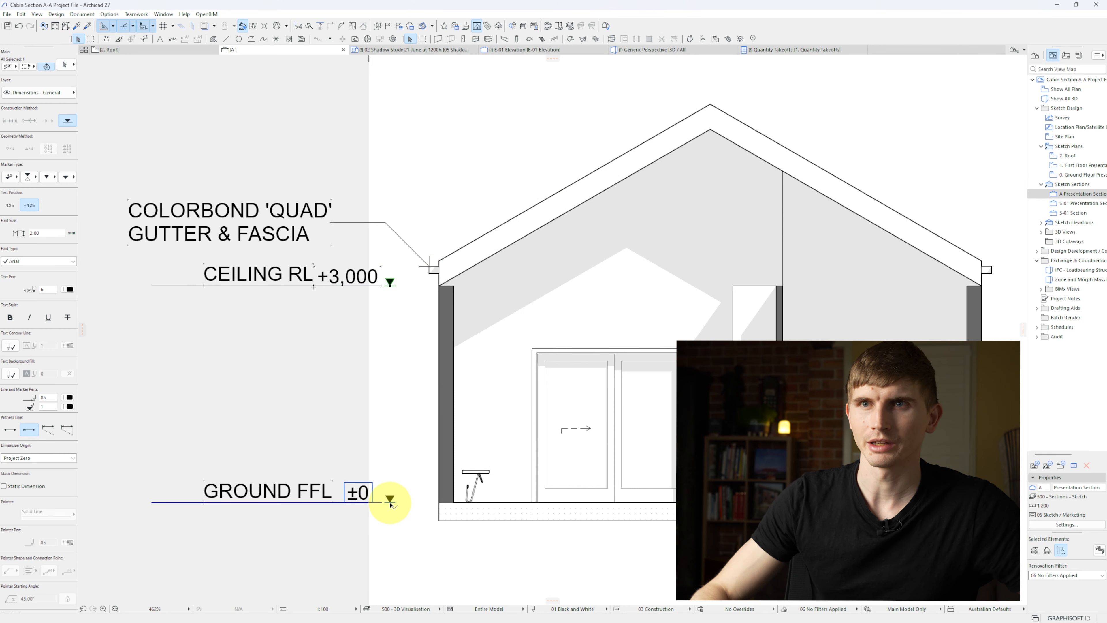
key(ctrl+d)
click(390, 503)
click(373, 504)
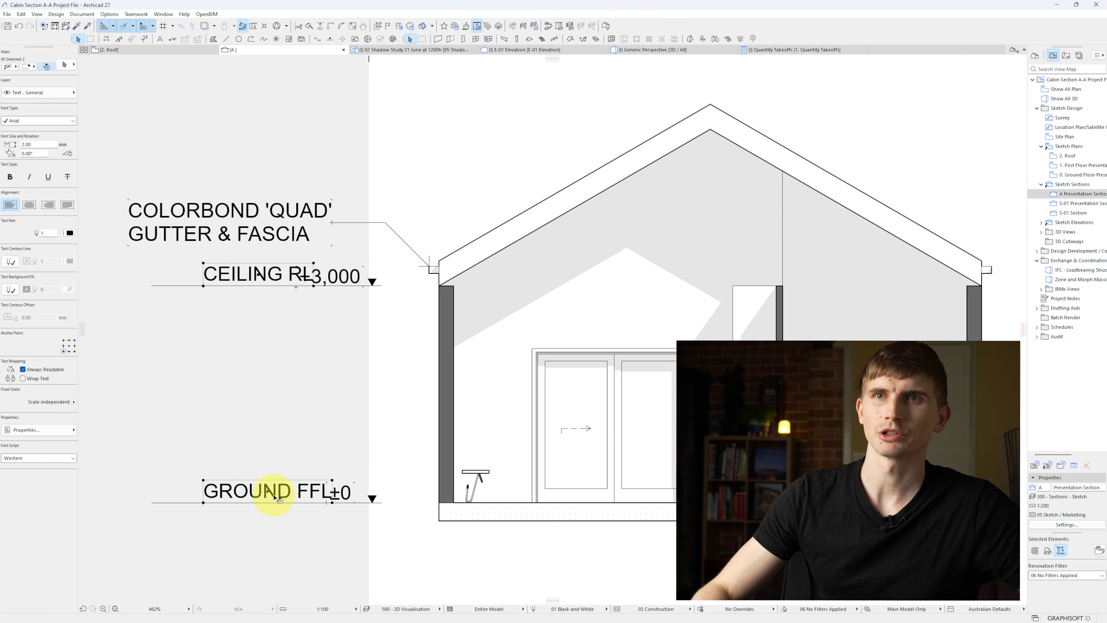
Move both level texts outwards clear of the values and align the end of GROUND FFL with the end of CEILING RL.
key(ctrl+d)
click(275, 495)
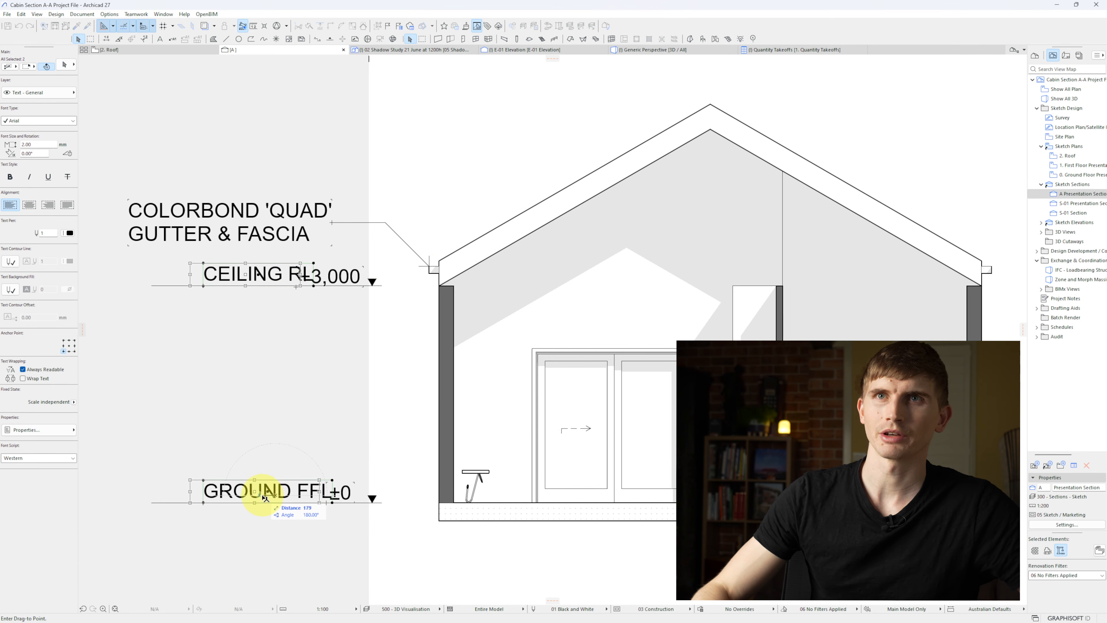
click(250, 496)
click(306, 480)
key(ctrl+d)
click(306, 480)
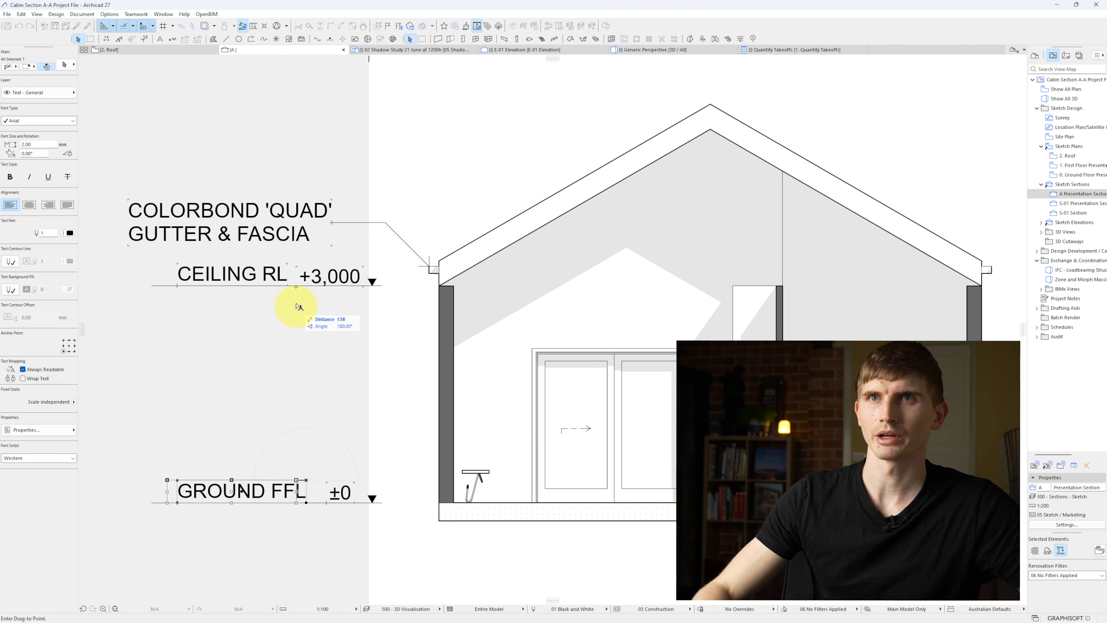
click(288, 286)
click(309, 323)
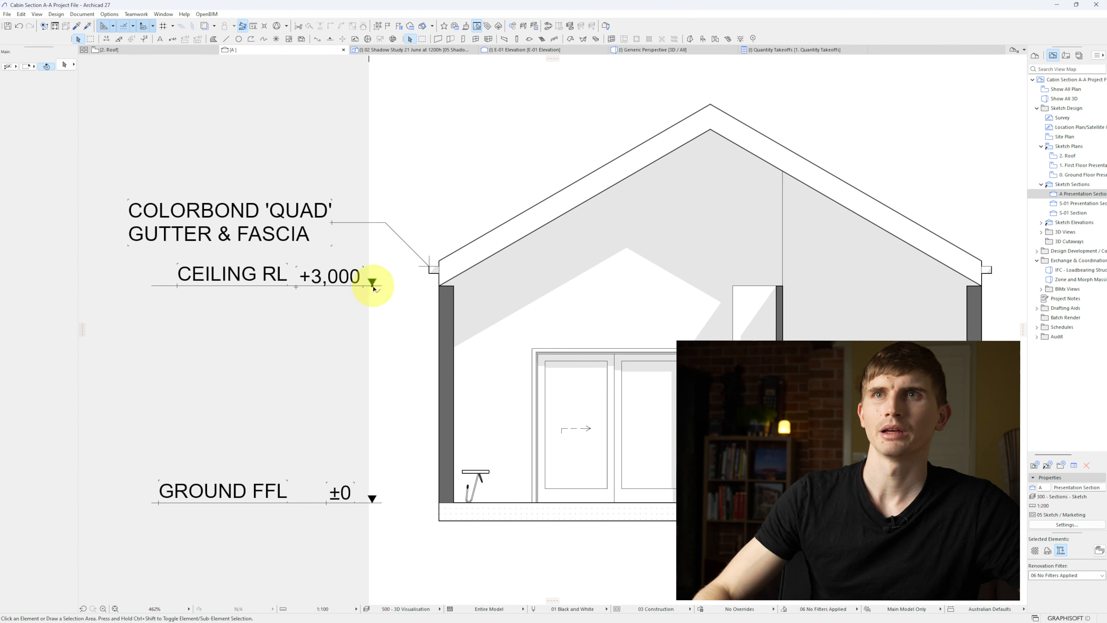
Set both level dimensions to show their values without the plus sign.
click(373, 504)
click(44, 206)
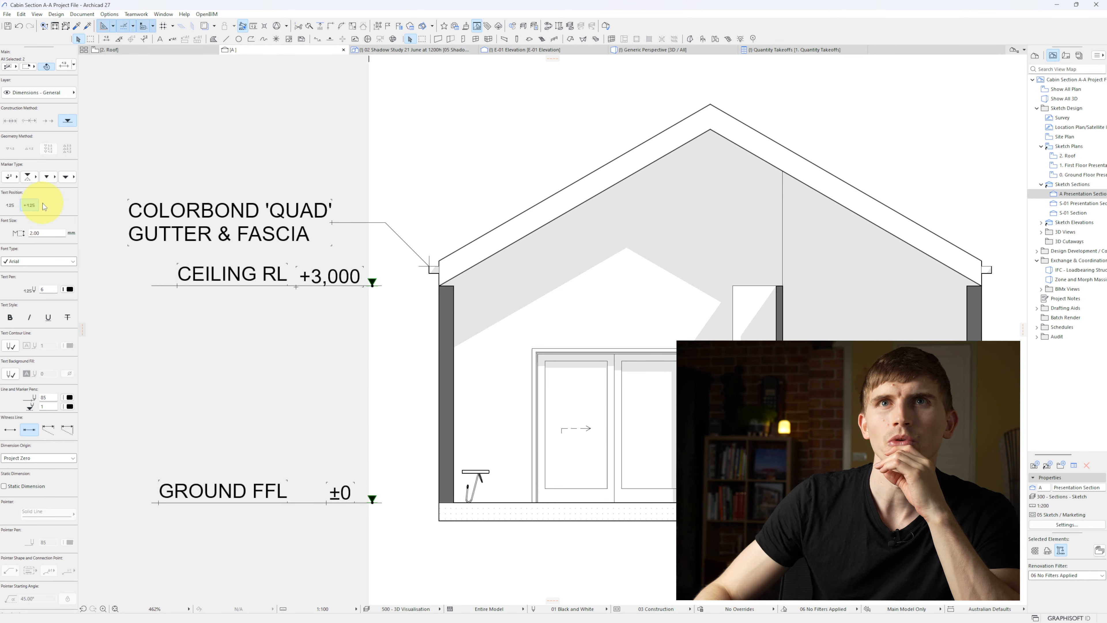
click(11, 209)
click(309, 445)
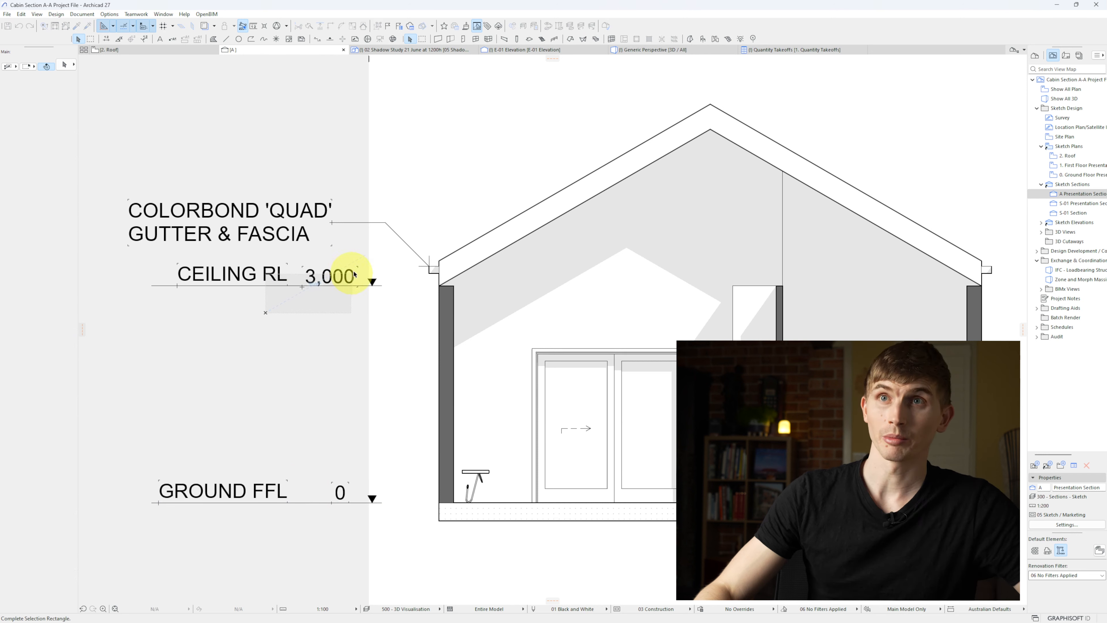
Copy the ceiling level line, text and marker vertically to the roof ridge and change the copied text to RIDGE HEIGHT.
click(381, 289)
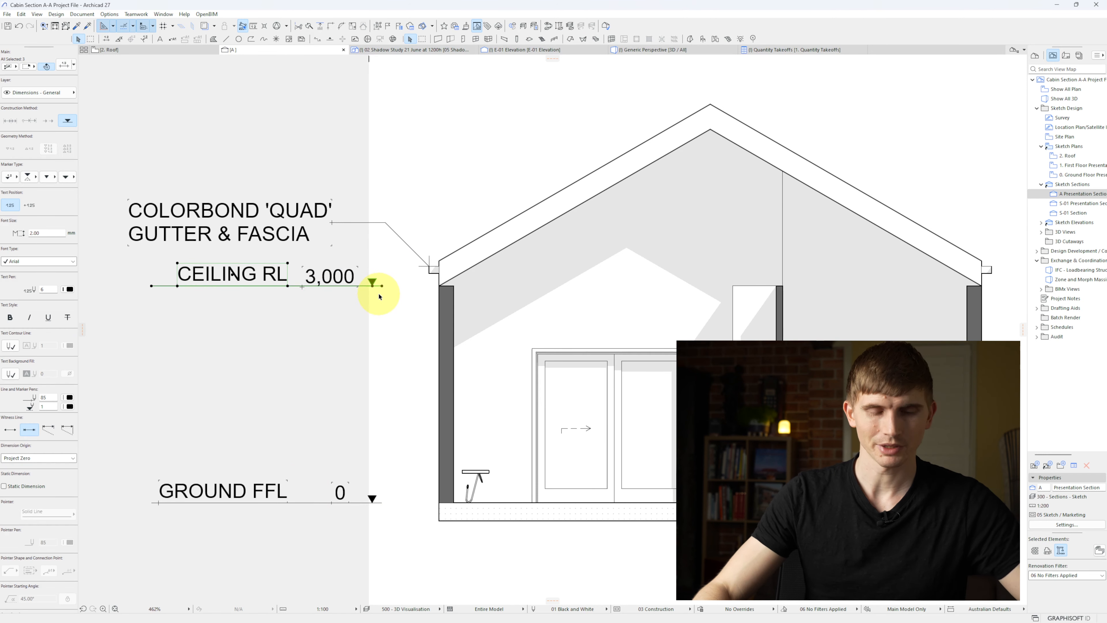
key(ctrl+d)
click(382, 286)
key(ctrl)
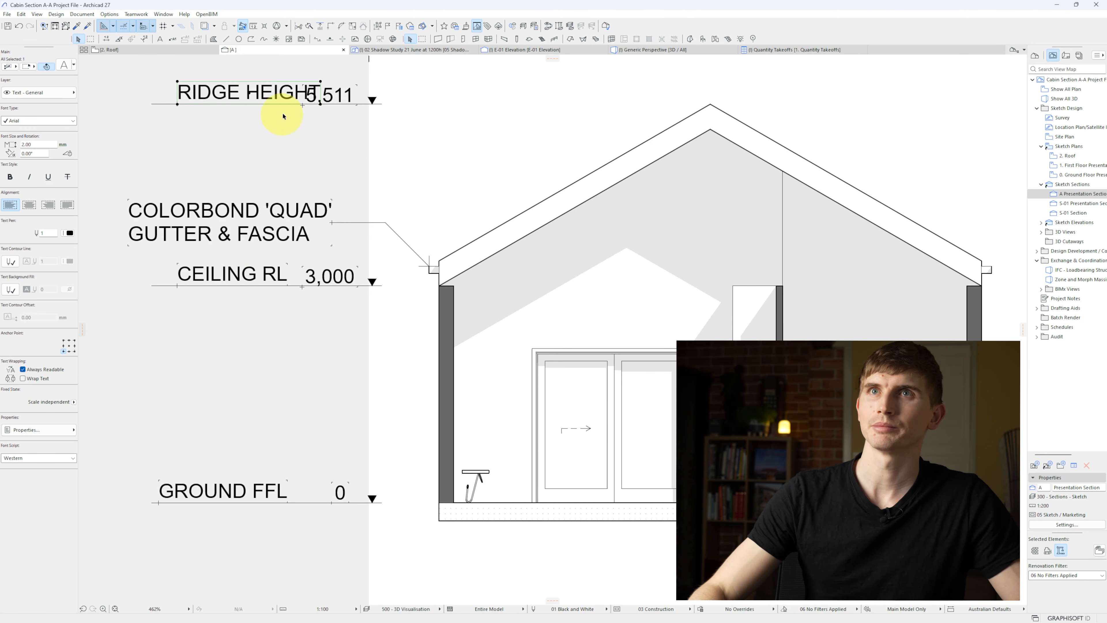
Move the RIDGE HEIGHT text horizontally outwards until it is clear of the ridge level value.
click(300, 105)
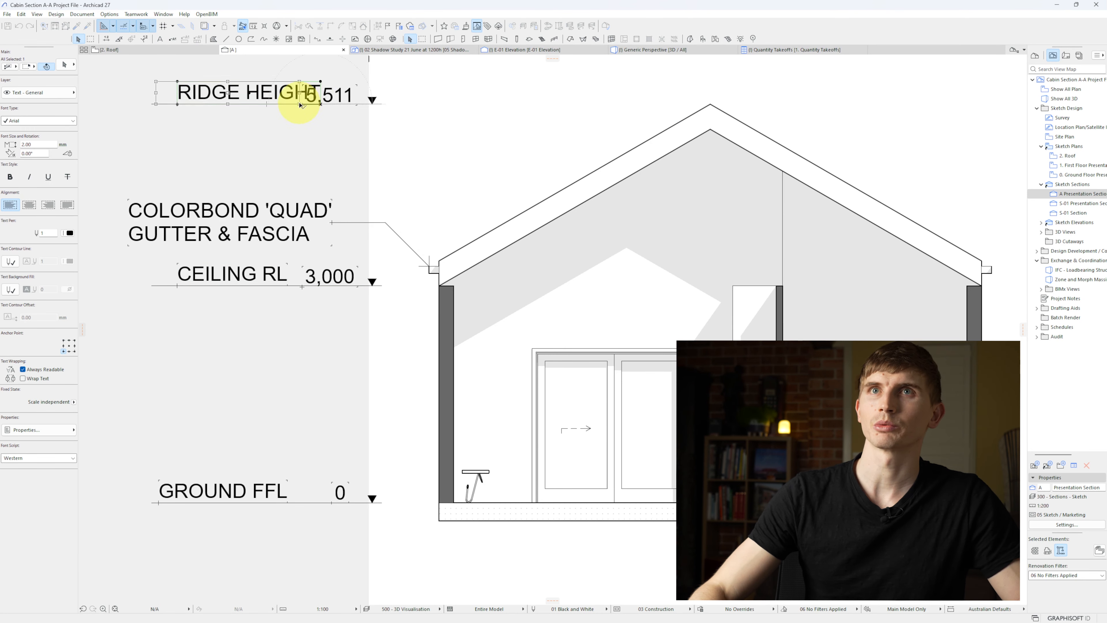
click(300, 104)
click(303, 149)
scroll(343, 109, down, 1)
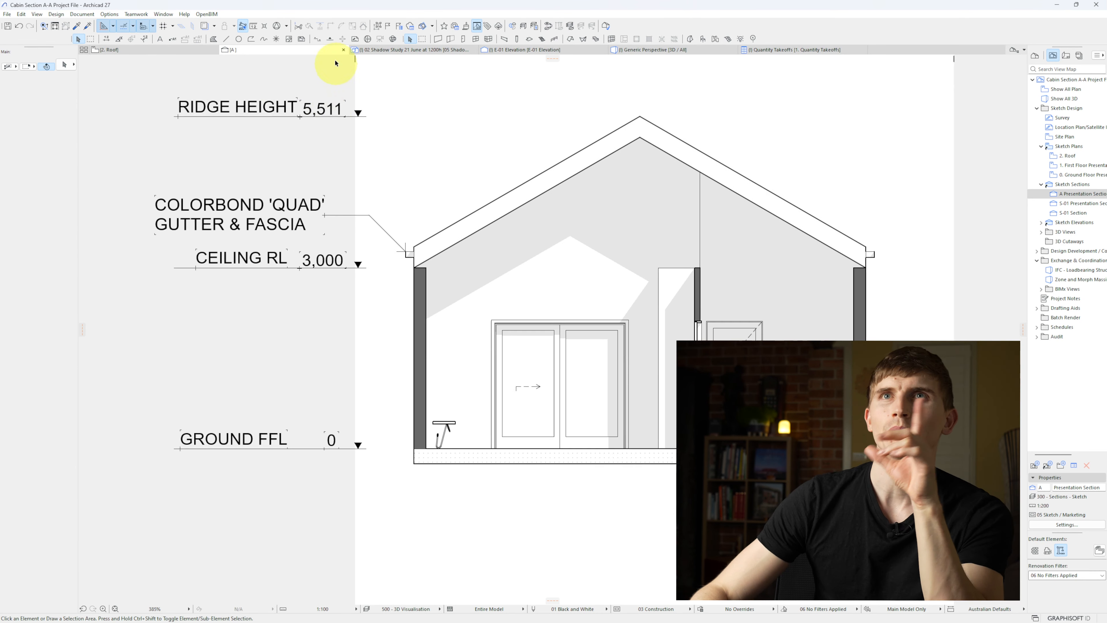
Start the Dimension tool with the Building Dimensions favourite applied.
click(108, 41)
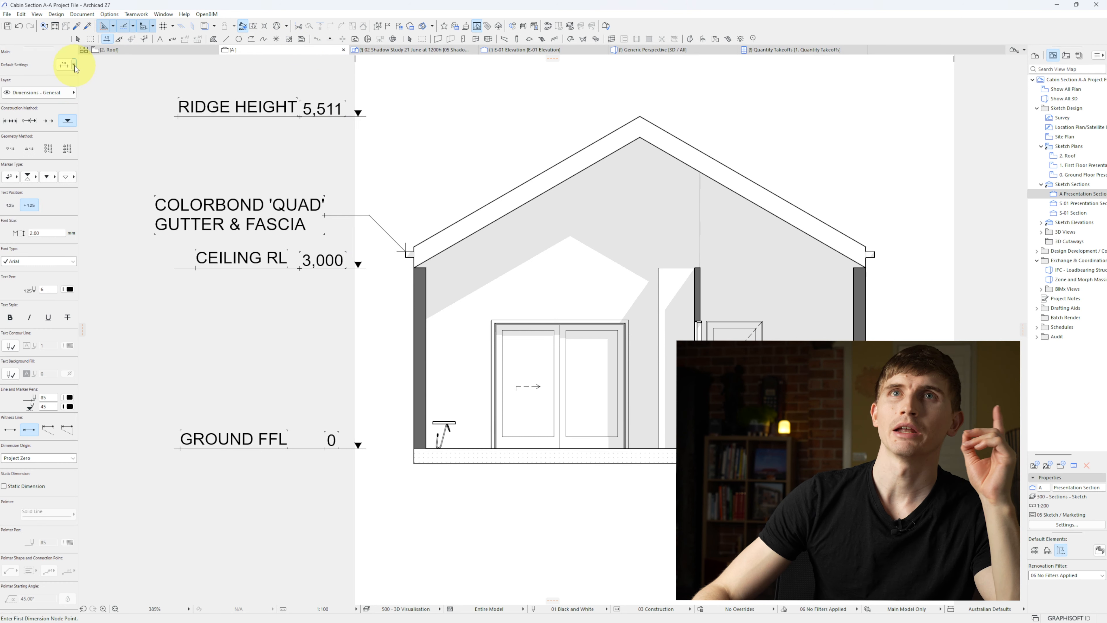
click(74, 65)
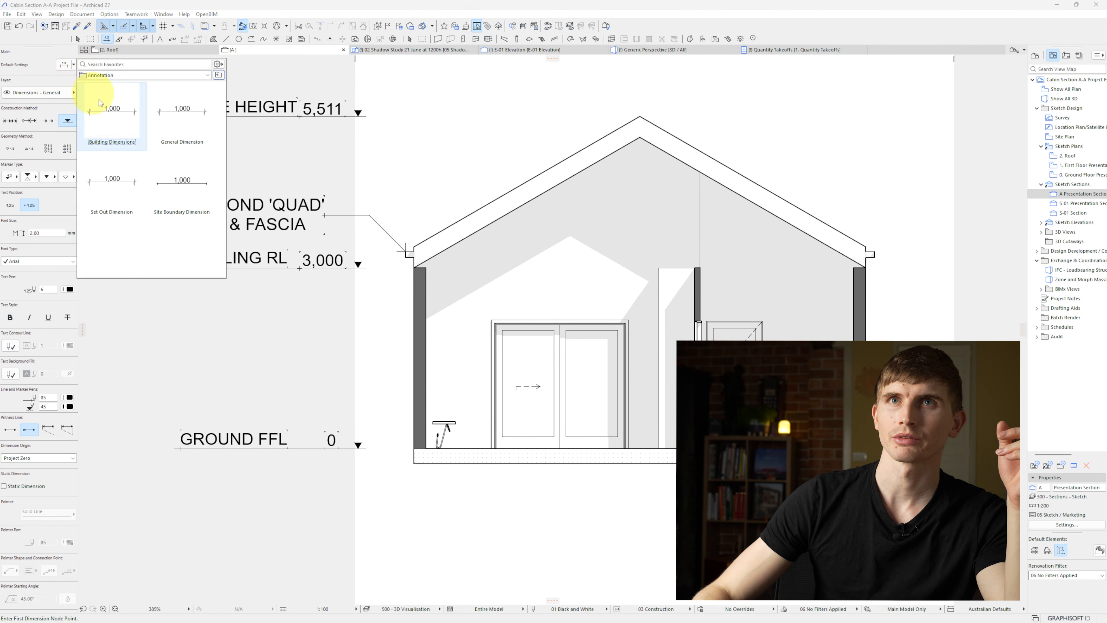
double_click(109, 113)
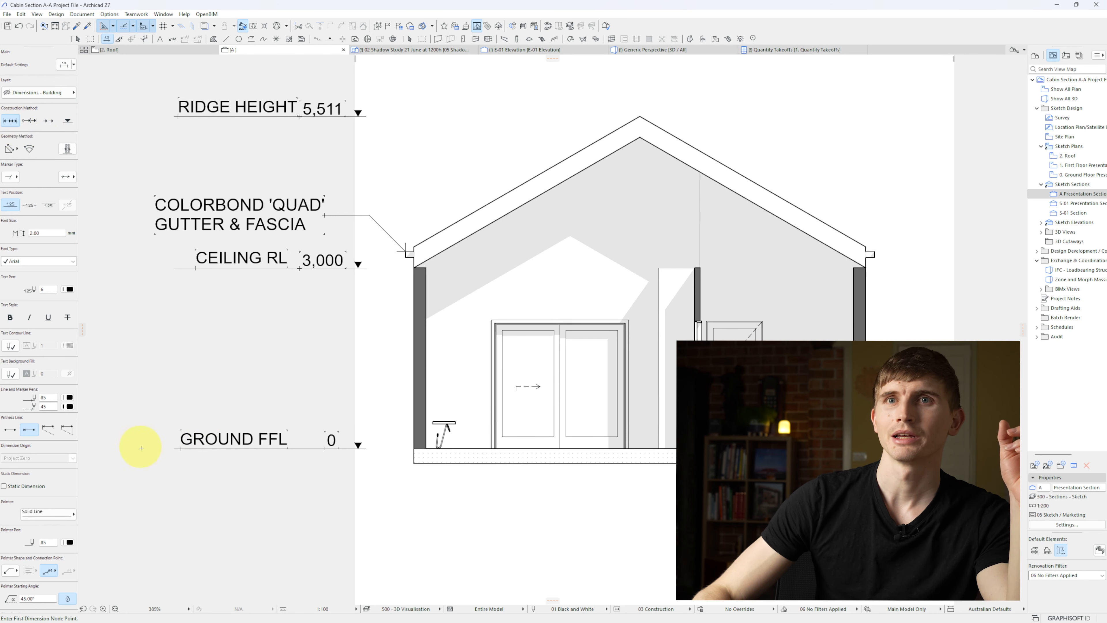
Switch the Dimension tool's default layer from the hidden dimension layer to Archicad Layer.
click(178, 448)
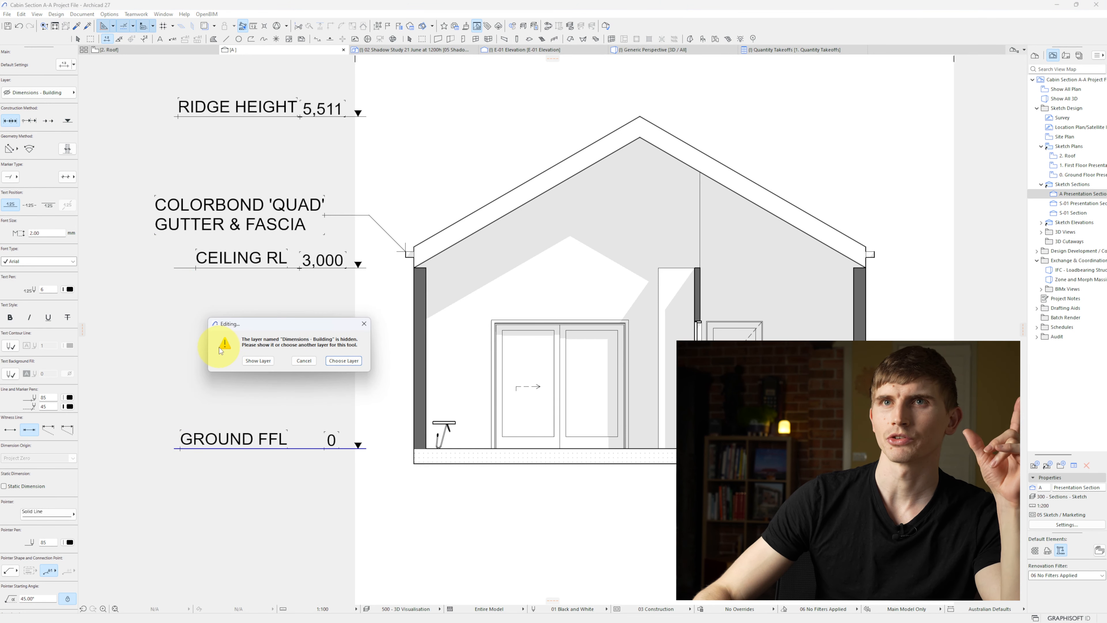
click(344, 361)
click(497, 588)
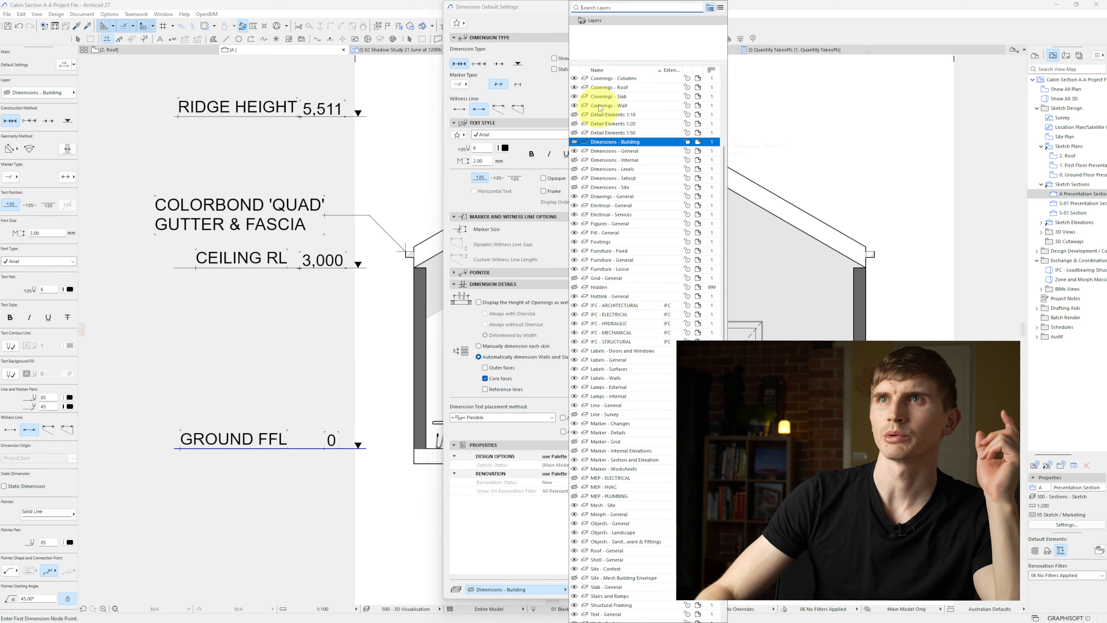
scroll(618, 87, up, 3)
click(617, 79)
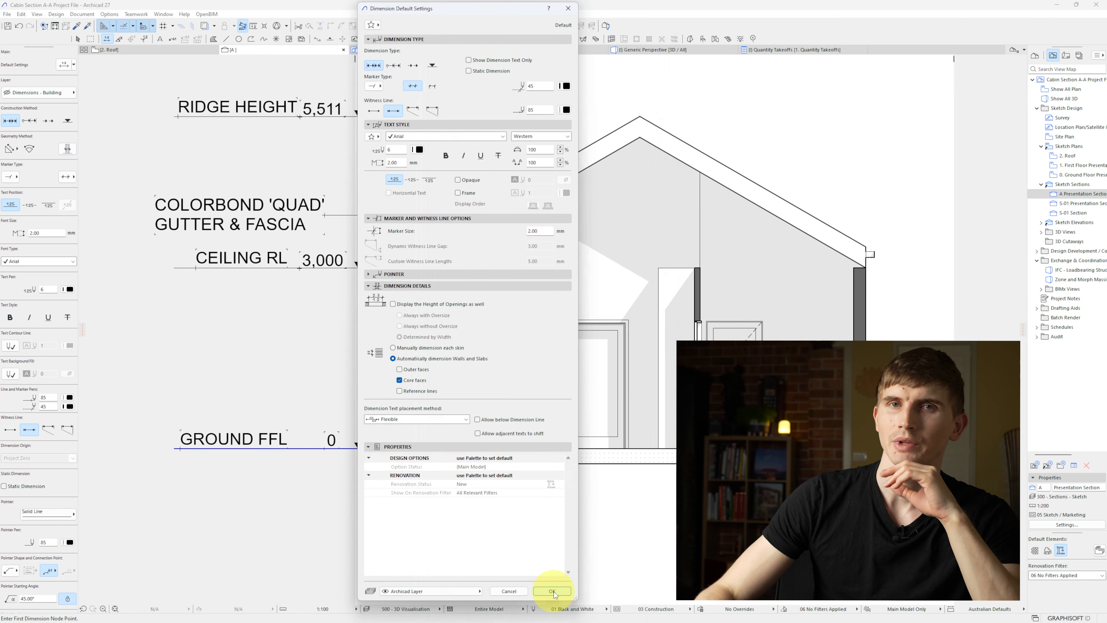
click(552, 592)
Dimension the height from the GROUND FFL line to the CEILING RL line and give the dimension custom-length witness lines.
click(174, 267)
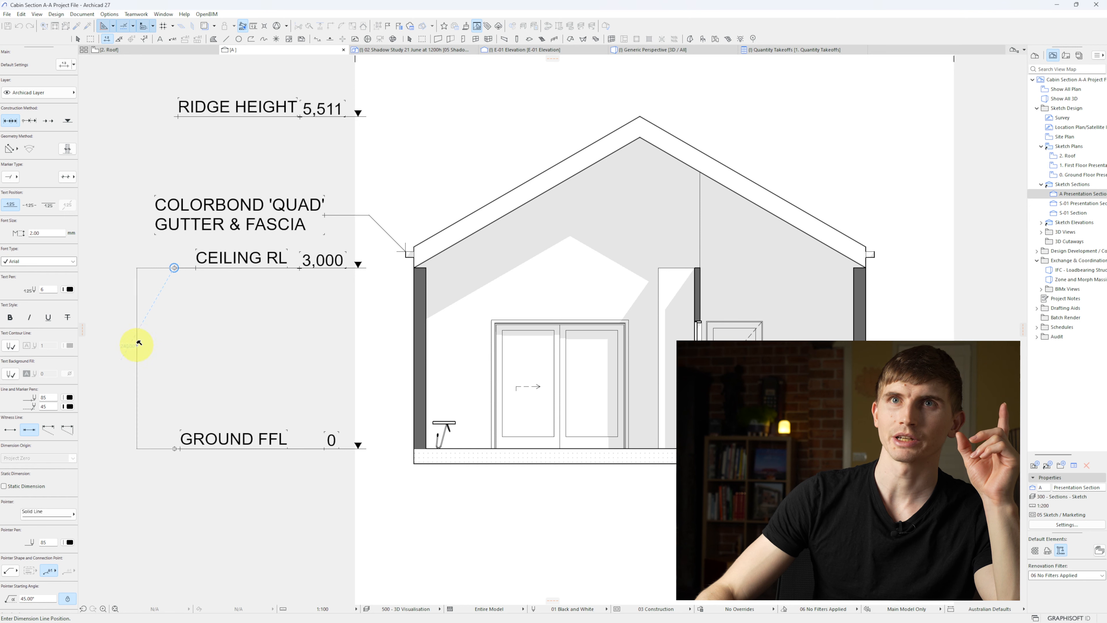
click(137, 345)
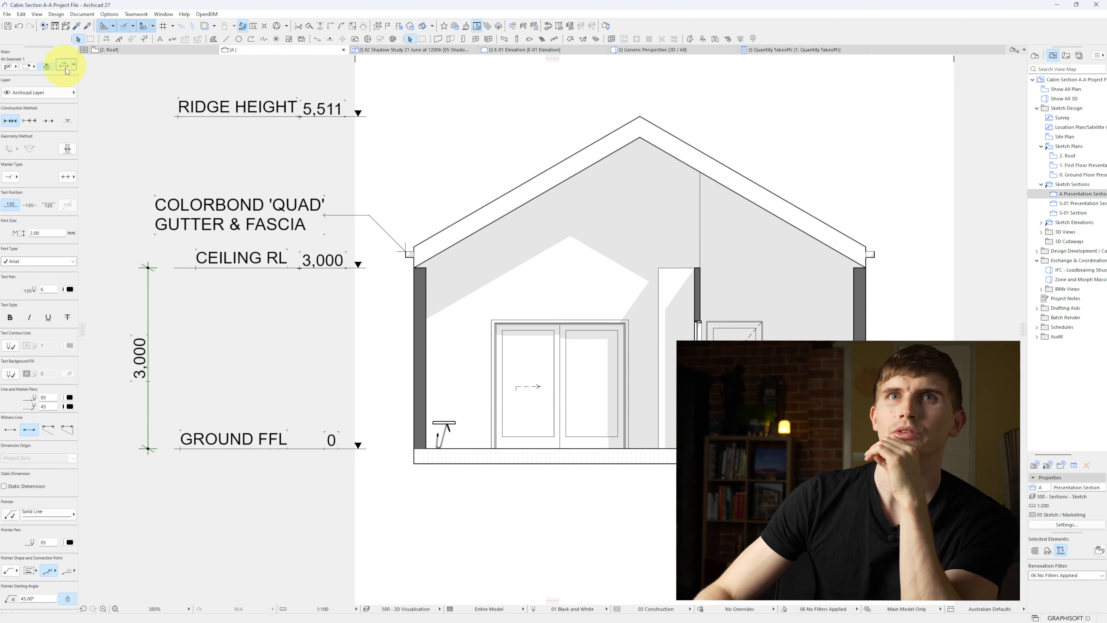
click(66, 66)
click(413, 110)
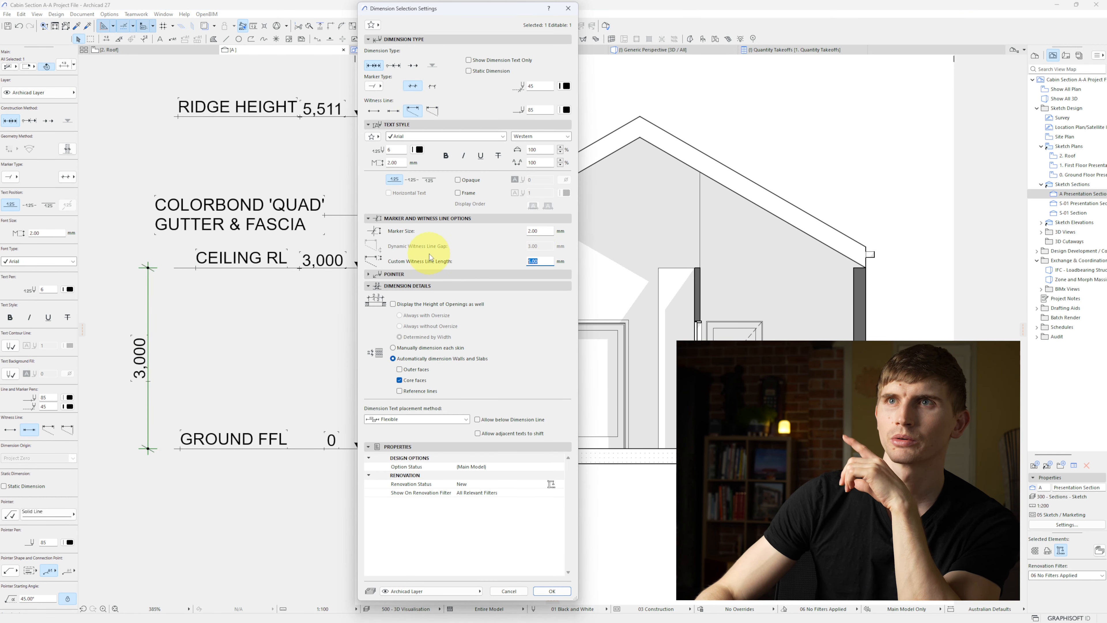
key(Return)
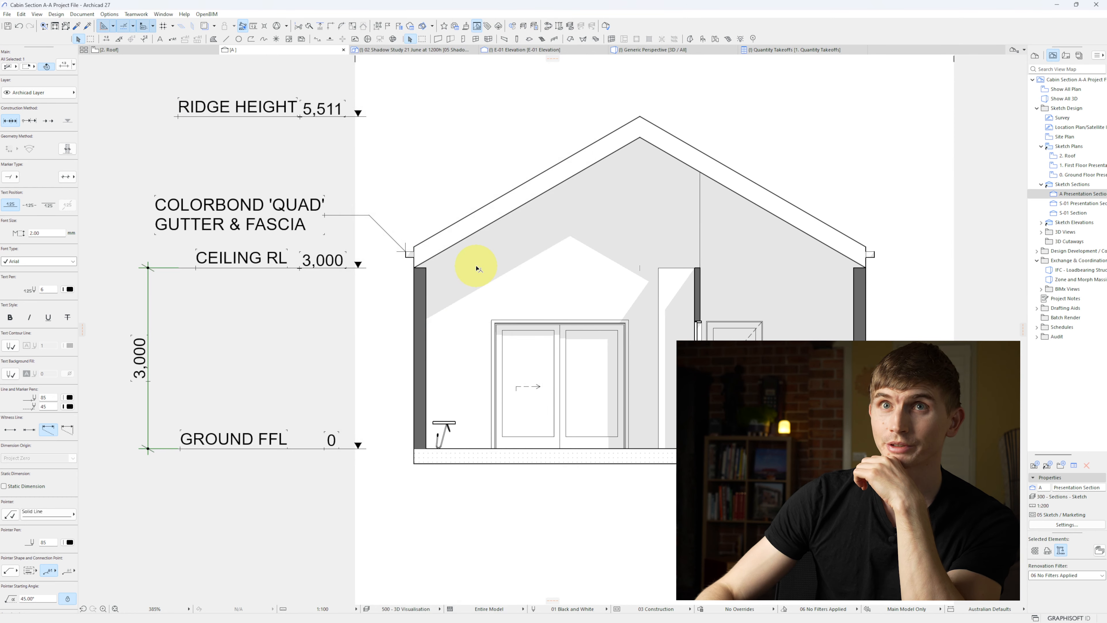
Dimension the overall height from the GROUND FFL line to the RIDGE HEIGHT line with the same settings, outside the ceiling height dimension.
click(294, 338)
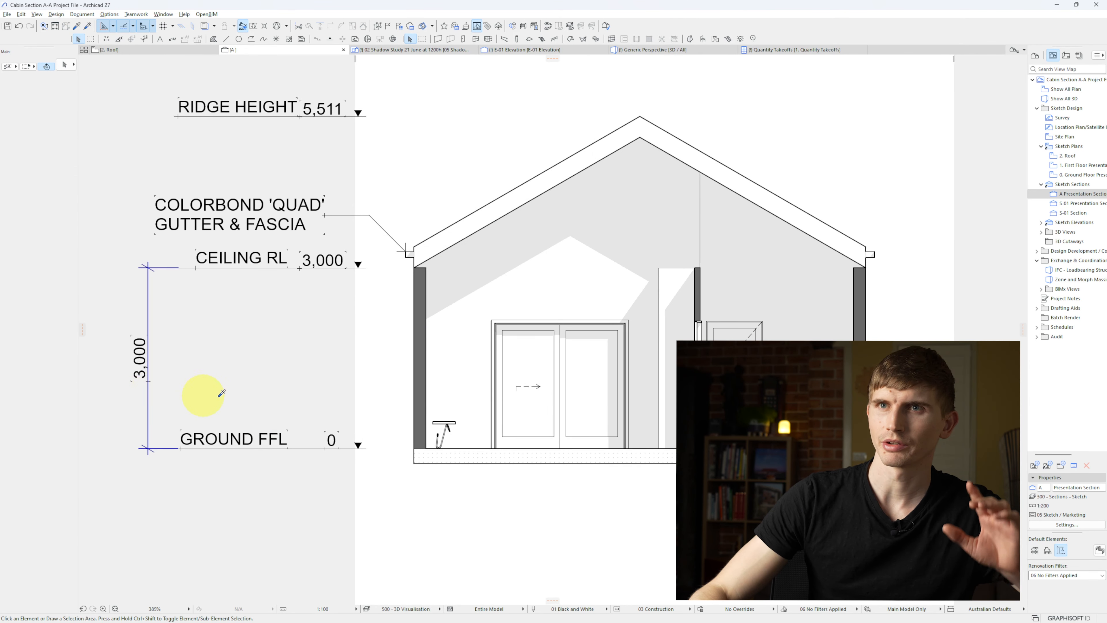
alt+click(221, 393)
click(367, 448)
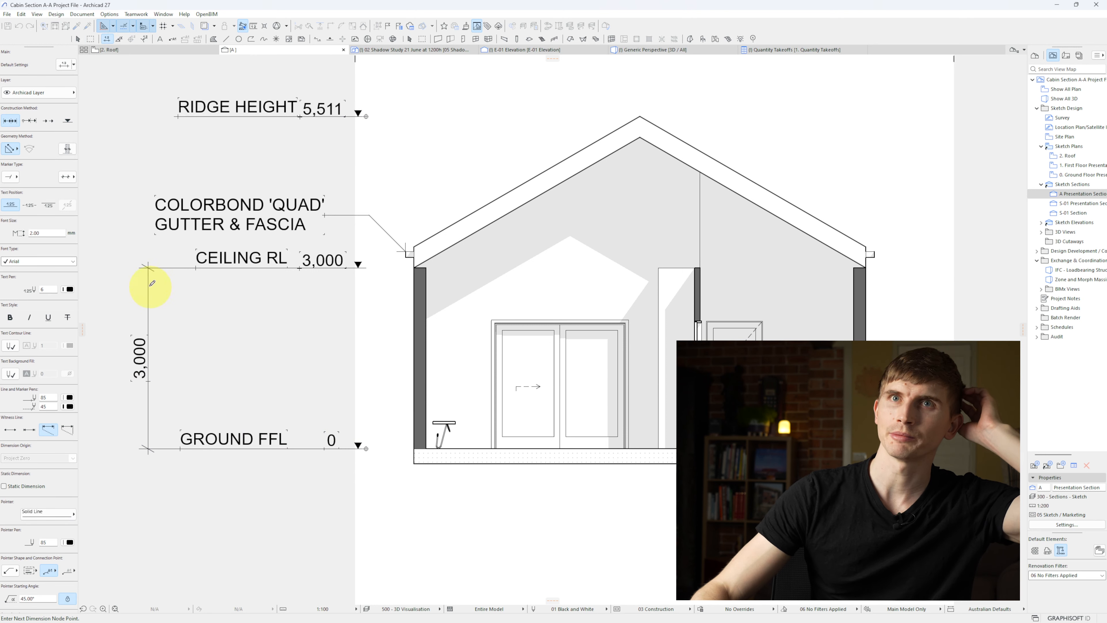
click(113, 231)
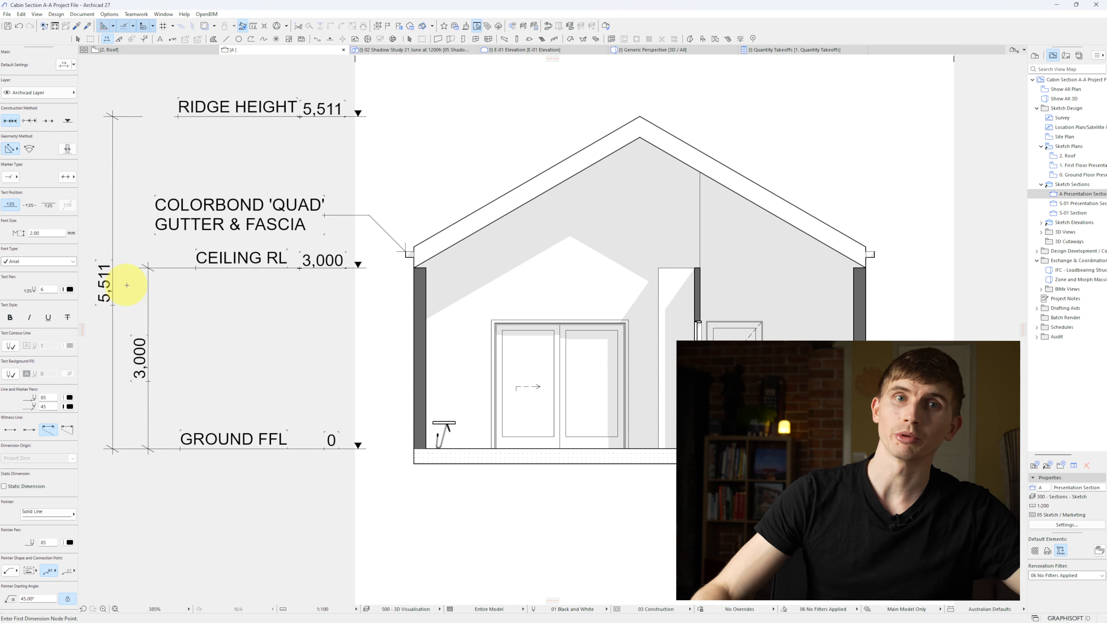
key(Escape)
Stretch the outer end of the RIDGE HEIGHT line horizontally towards the overall height dimension.
click(174, 116)
click(175, 116)
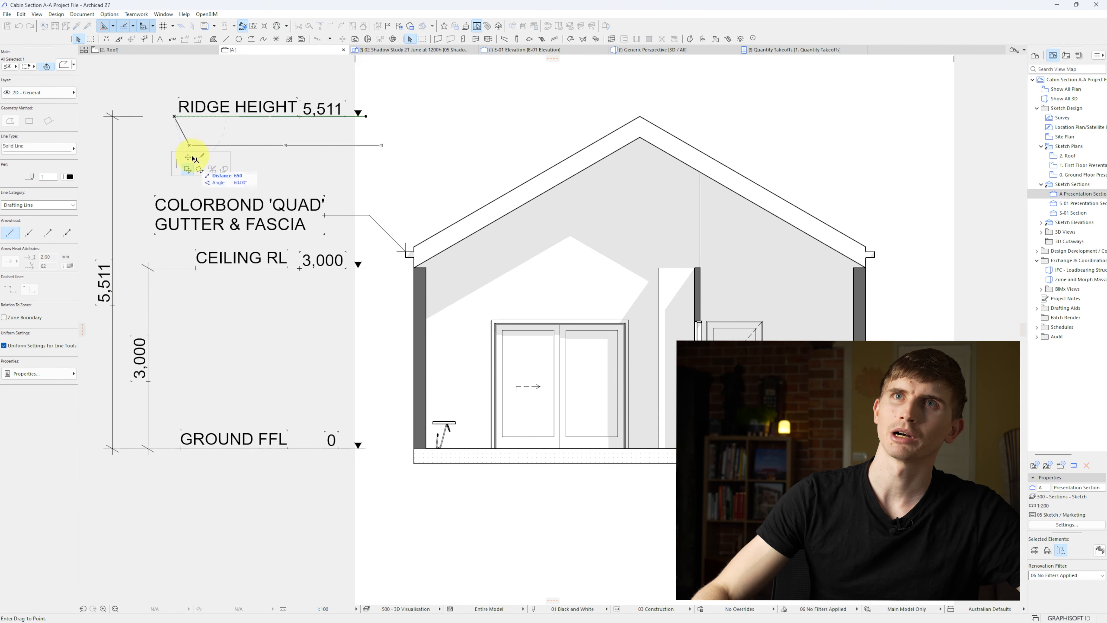
click(138, 115)
key(Escape)
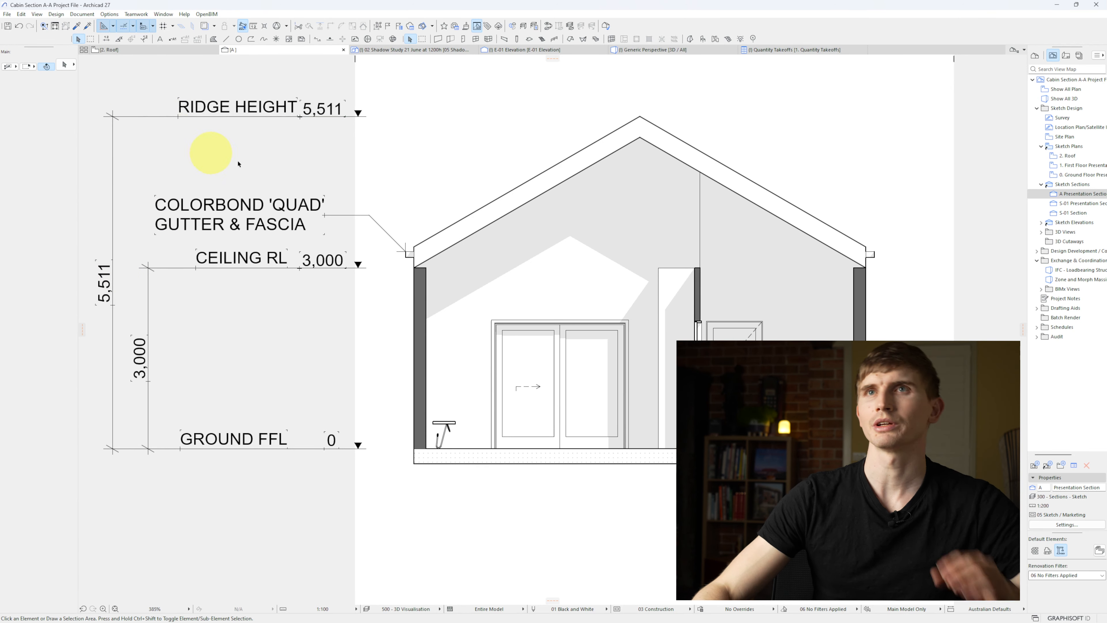
Try to move the RIDGE HEIGHT line, text and level marker together to a point above the roof ridge.
drag(284, 138, 394, 93)
key(ctrl+d)
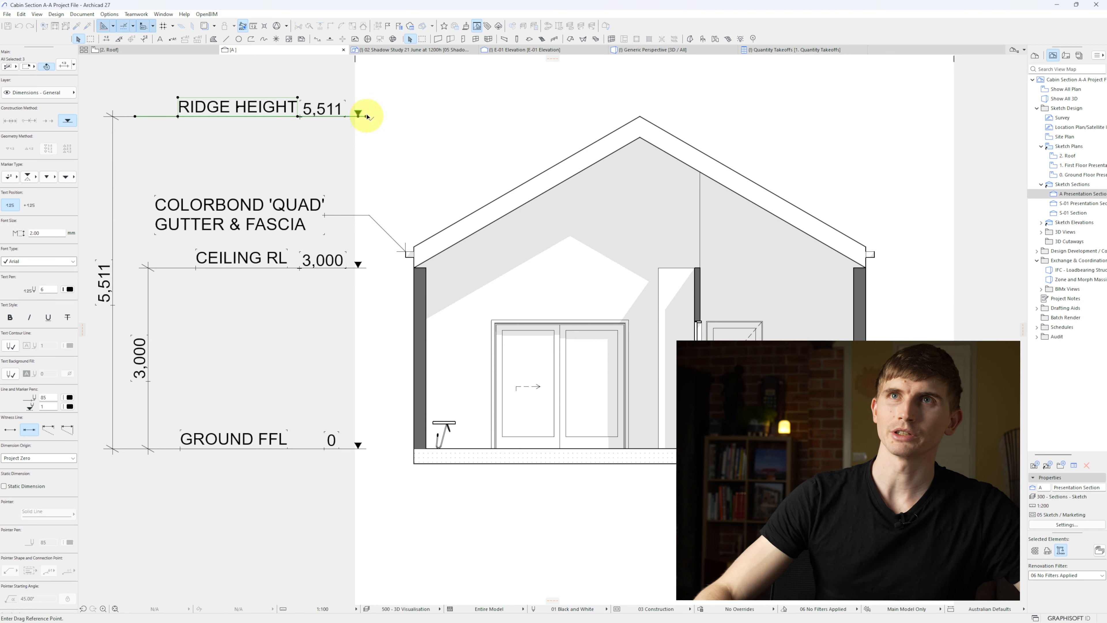
click(365, 117)
click(369, 86)
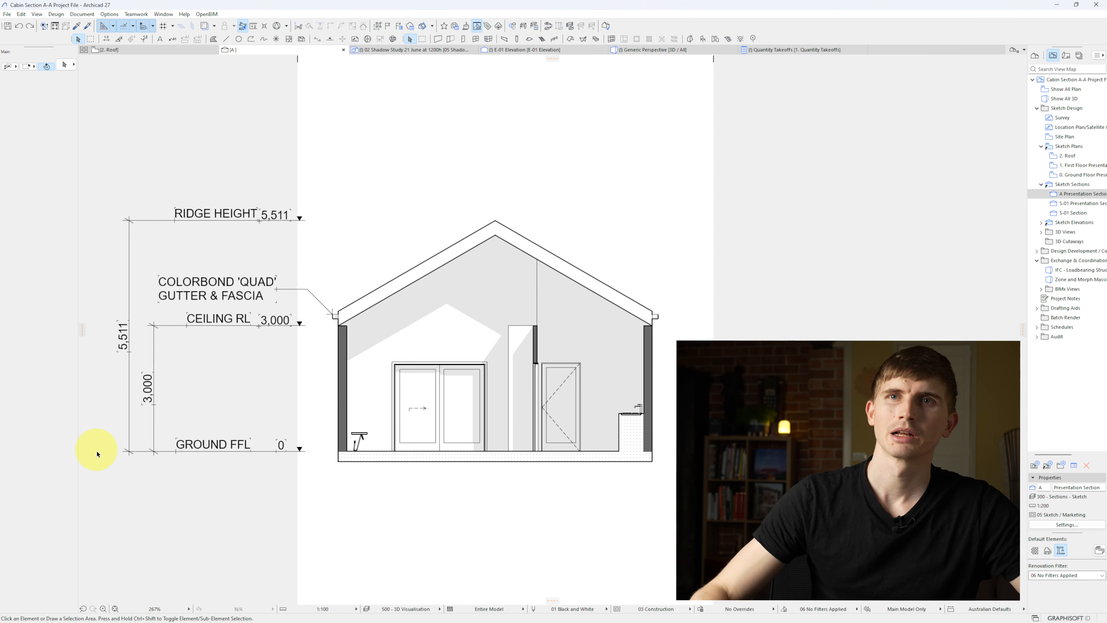
Mirror the level lines, texts, markers and height dimensions about the vertical axis through the roof ridge, leaving the gutter label in place.
click(101, 472)
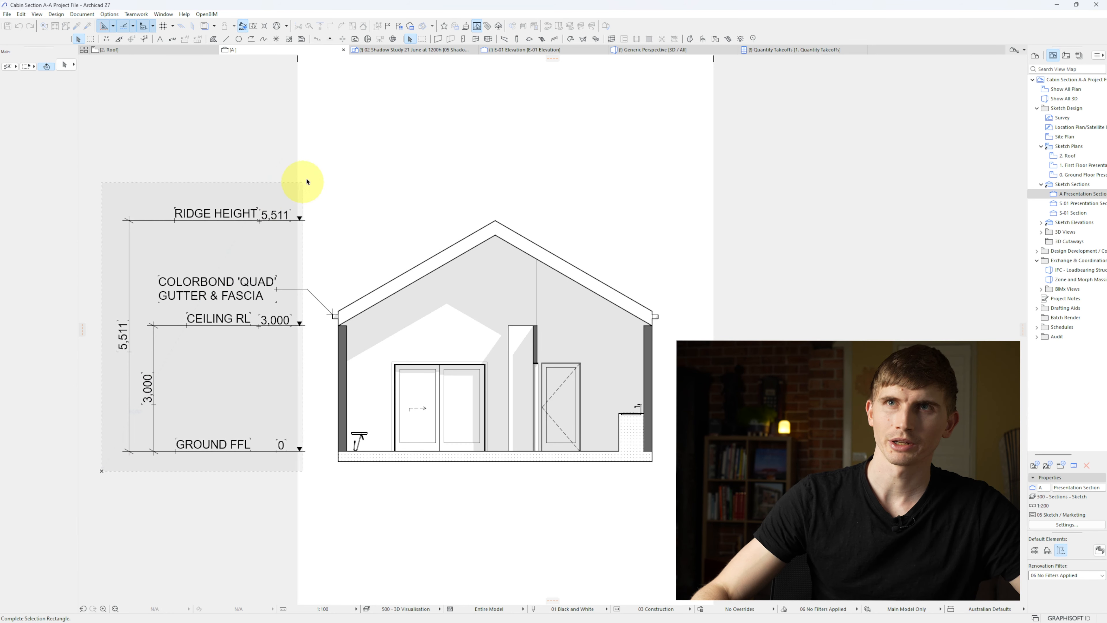
click(318, 174)
scroll(285, 299, right, 3)
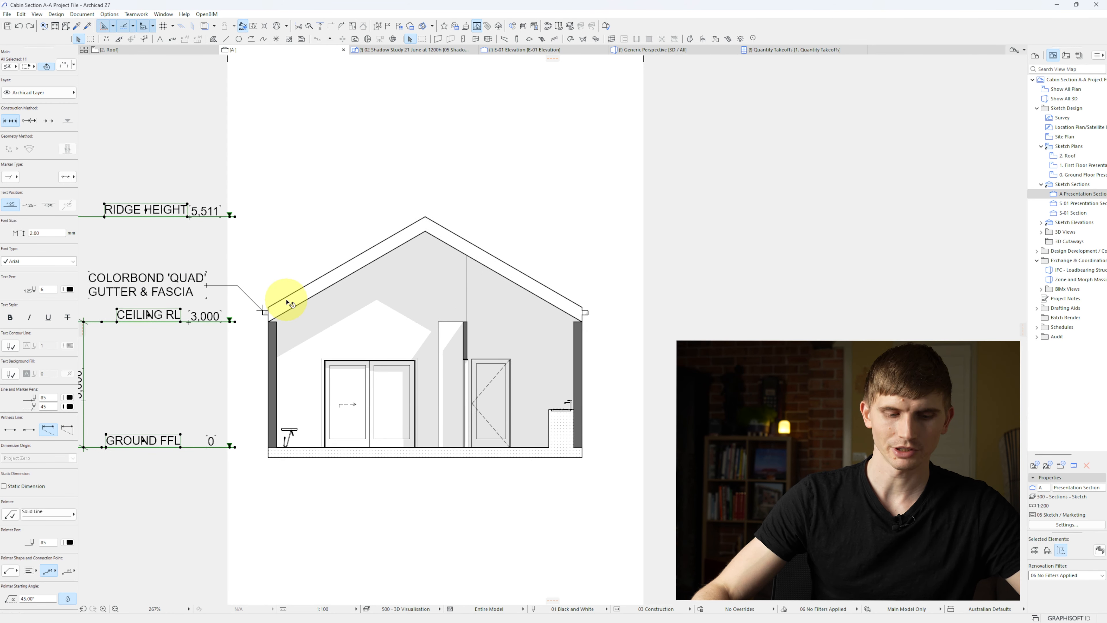
key(ctrl+m)
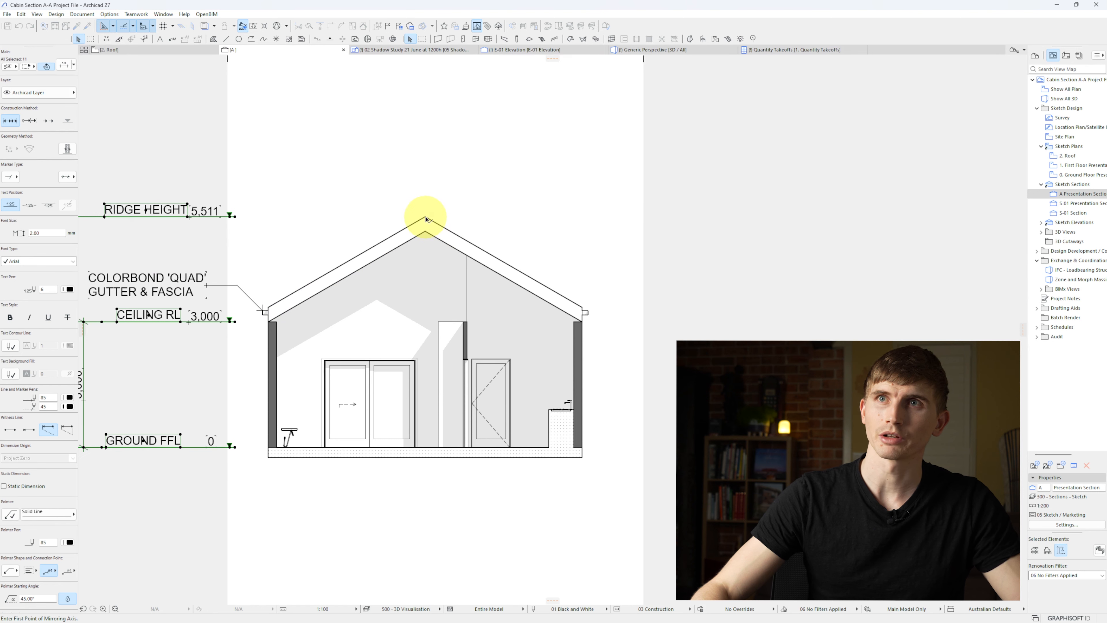
click(426, 219)
click(430, 364)
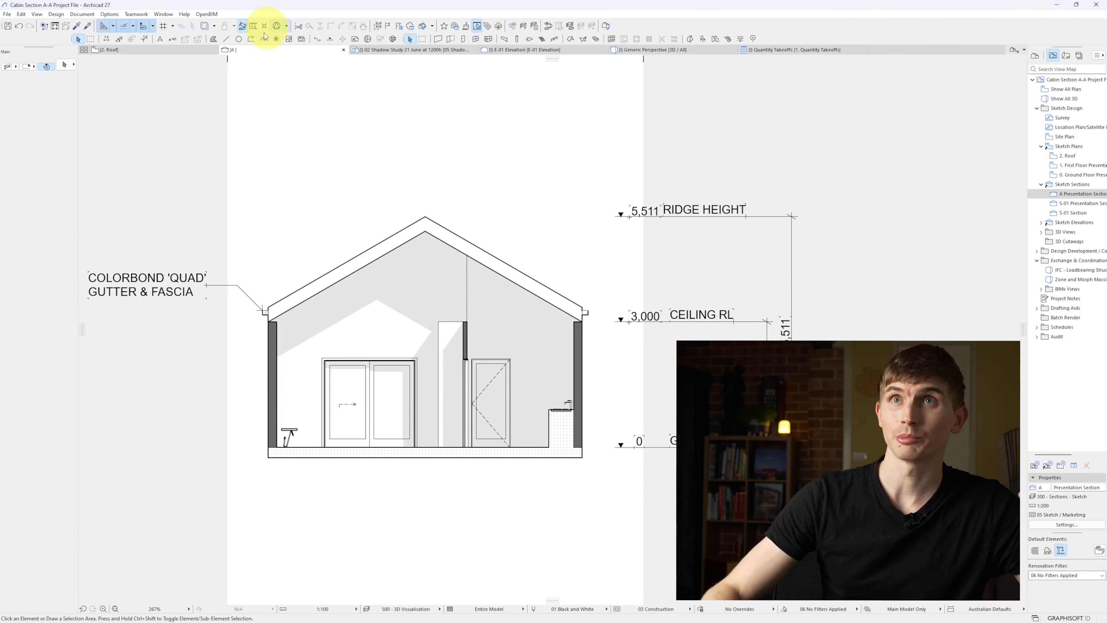
Draw an open two-leg roof pitch polyline, one leg horizontal and one along the roof slope, and move it clear above the roof.
click(252, 39)
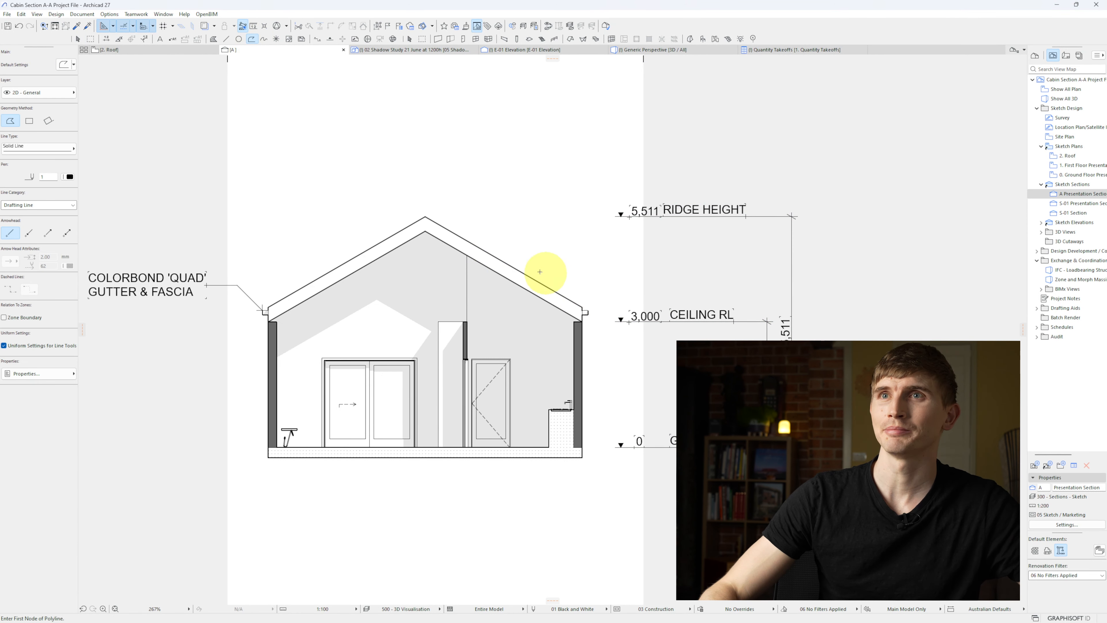
click(518, 266)
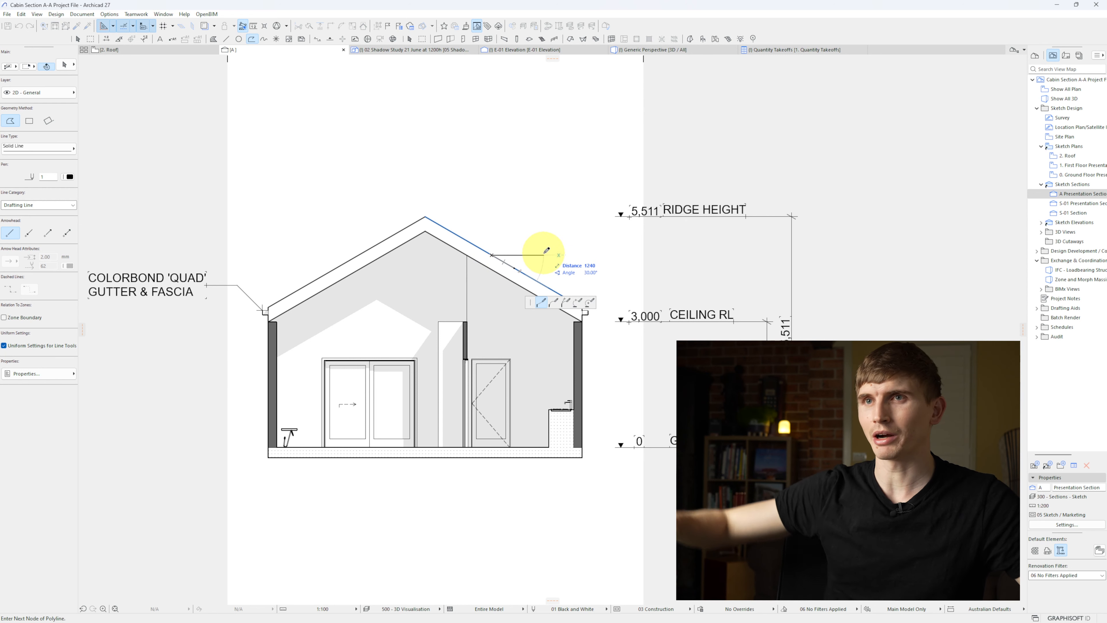
click(517, 266)
click(515, 255)
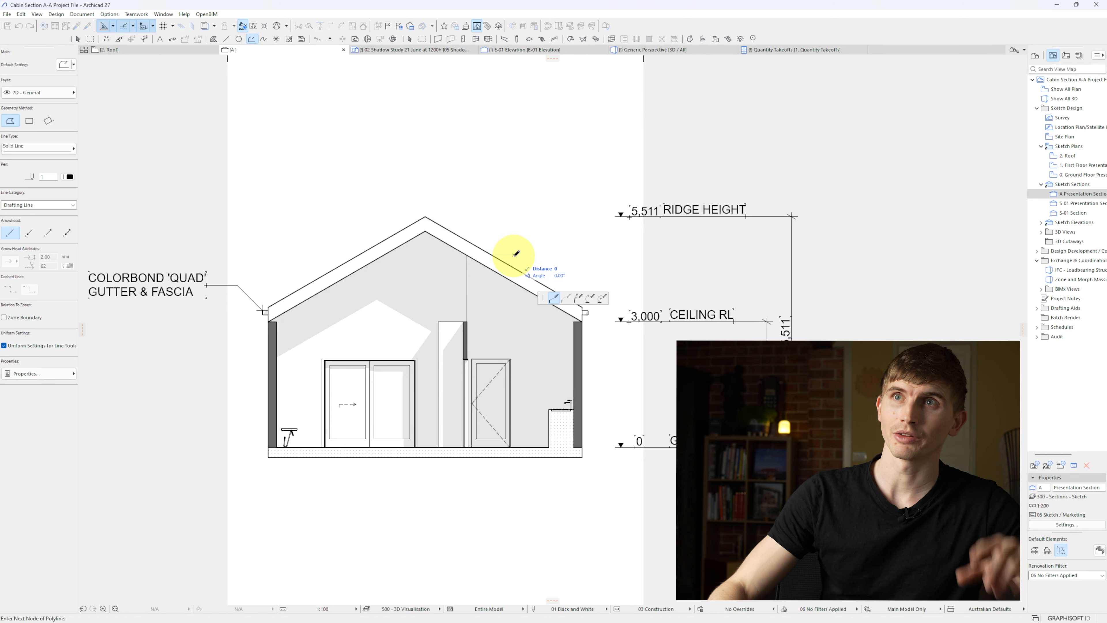
click(515, 255)
key(Escape)
click(515, 256)
drag(514, 256, 526, 232)
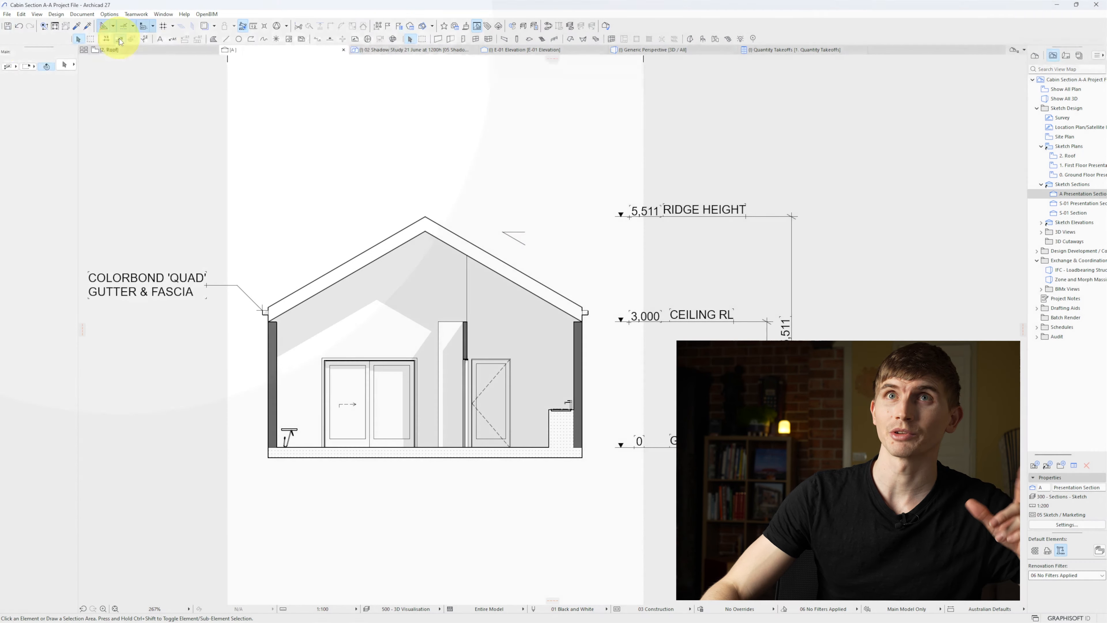
Add an angle dimension between the sloping and horizontal legs of the pitch polyline.
click(118, 39)
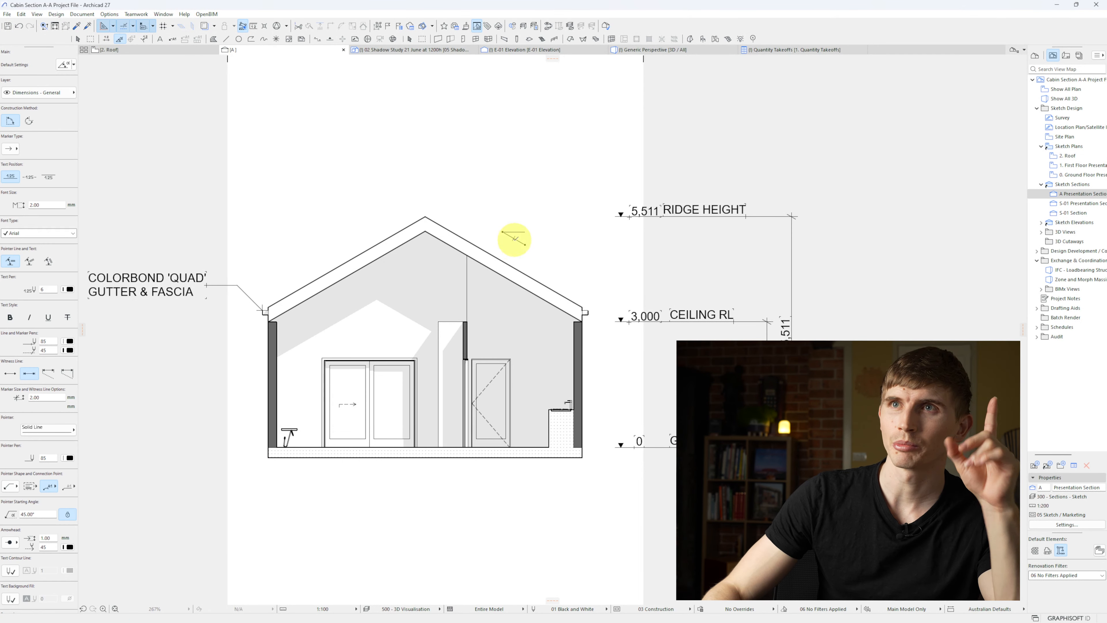
click(515, 239)
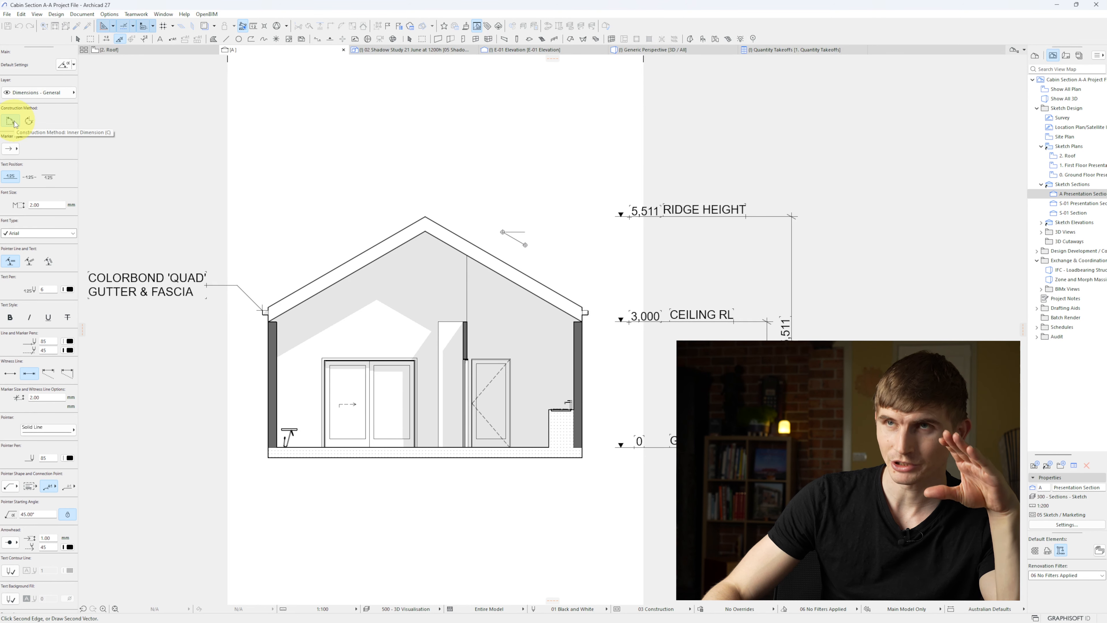
click(514, 232)
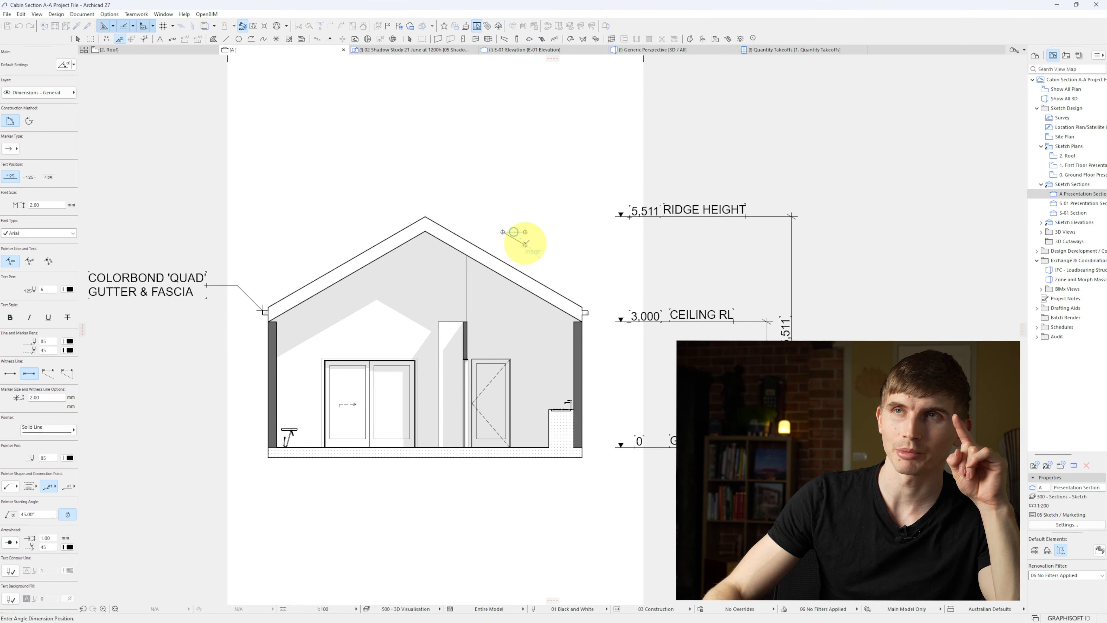
click(559, 235)
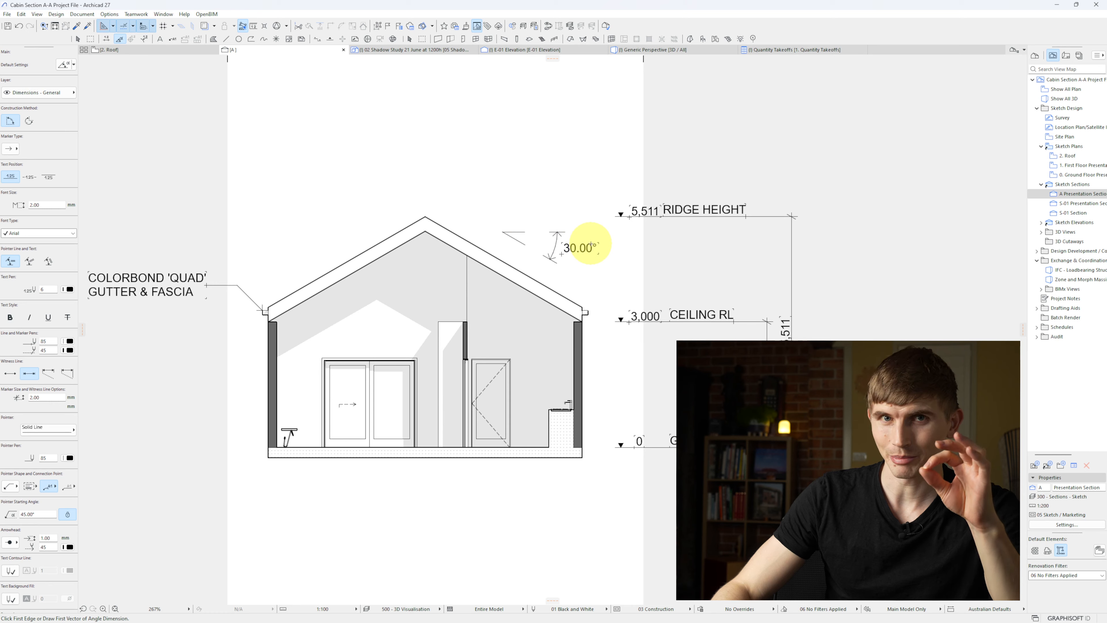
scroll(591, 243, up, 4)
key(Escape)
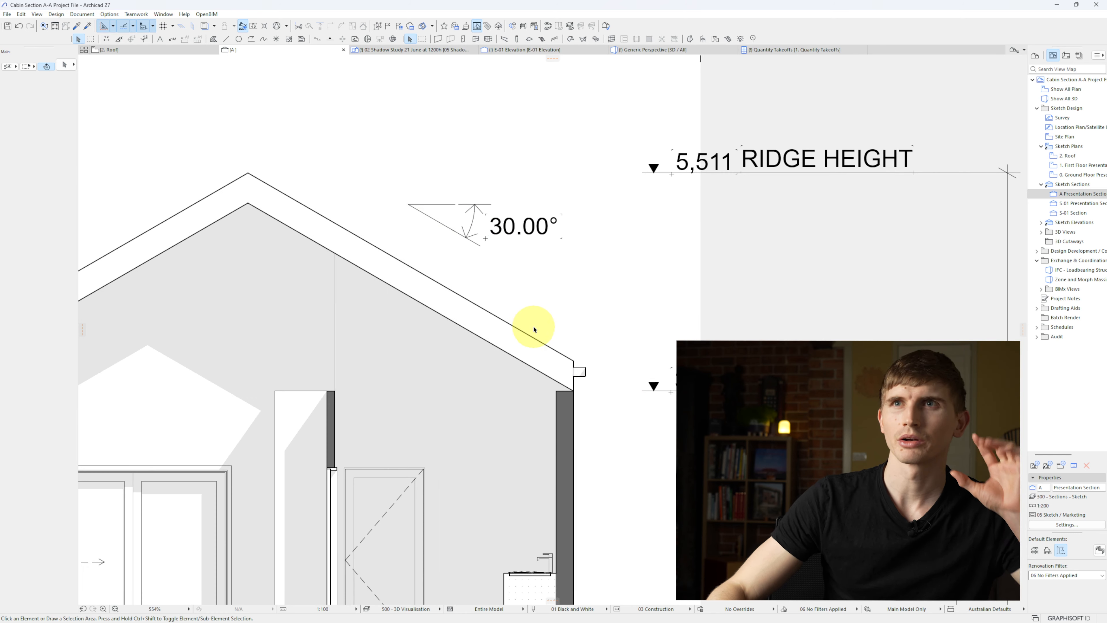
Try stretching the end node of the polyline's sloping leg to shallower and steeper angles.
click(453, 231)
click(455, 231)
click(459, 225)
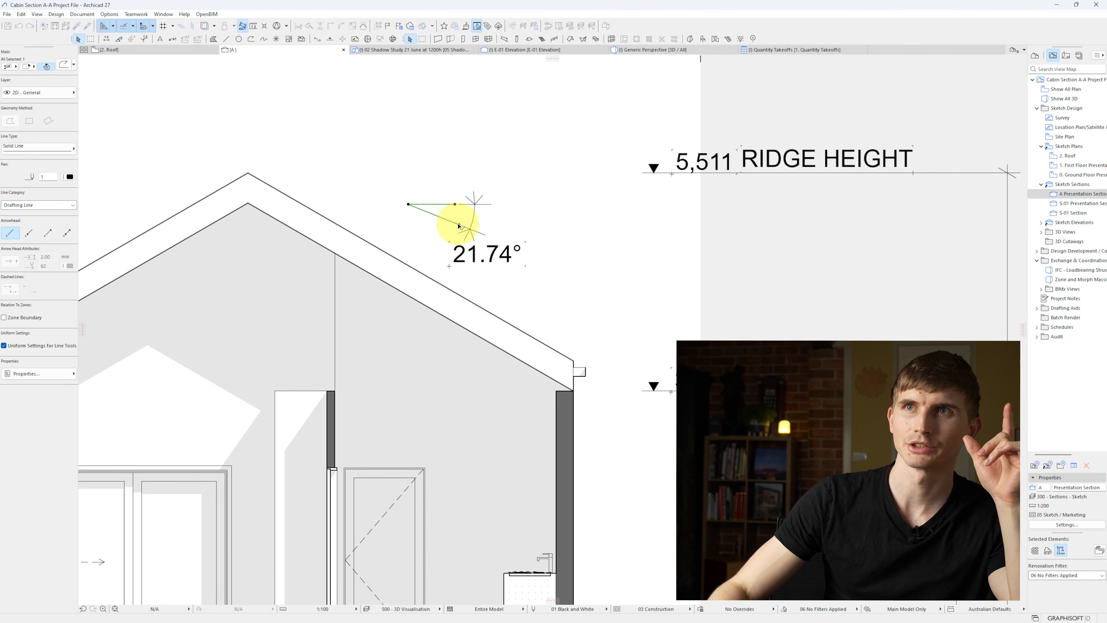
click(459, 225)
click(450, 241)
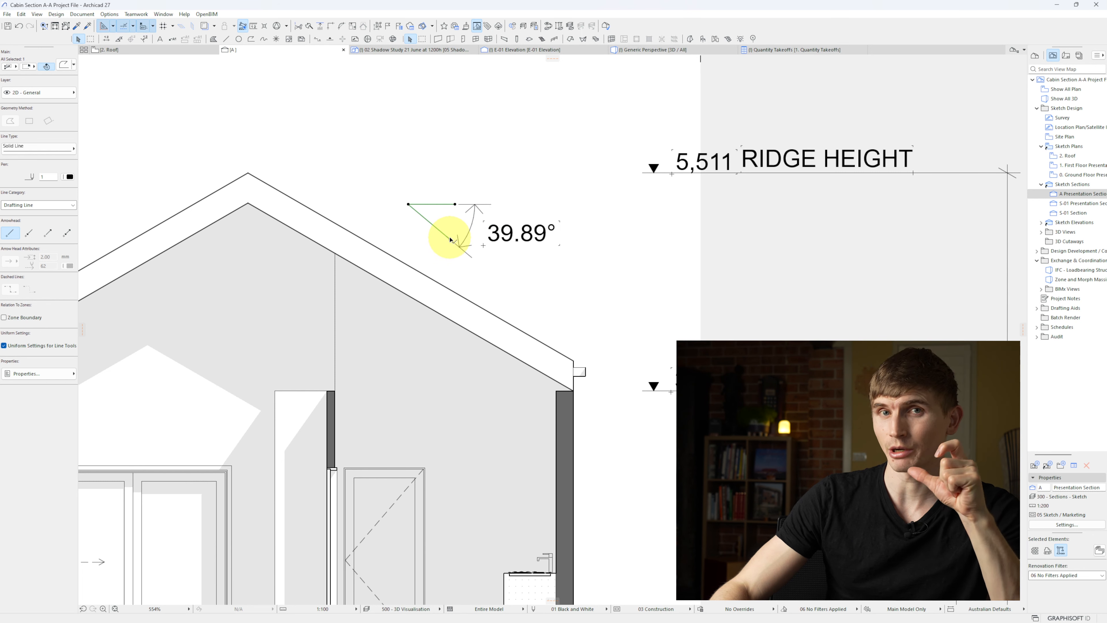
Realign the pitch polyline's sloping leg with the roof's upper edge and move the polyline back clear above the roof.
key(ctrl+d)
click(408, 204)
click(382, 250)
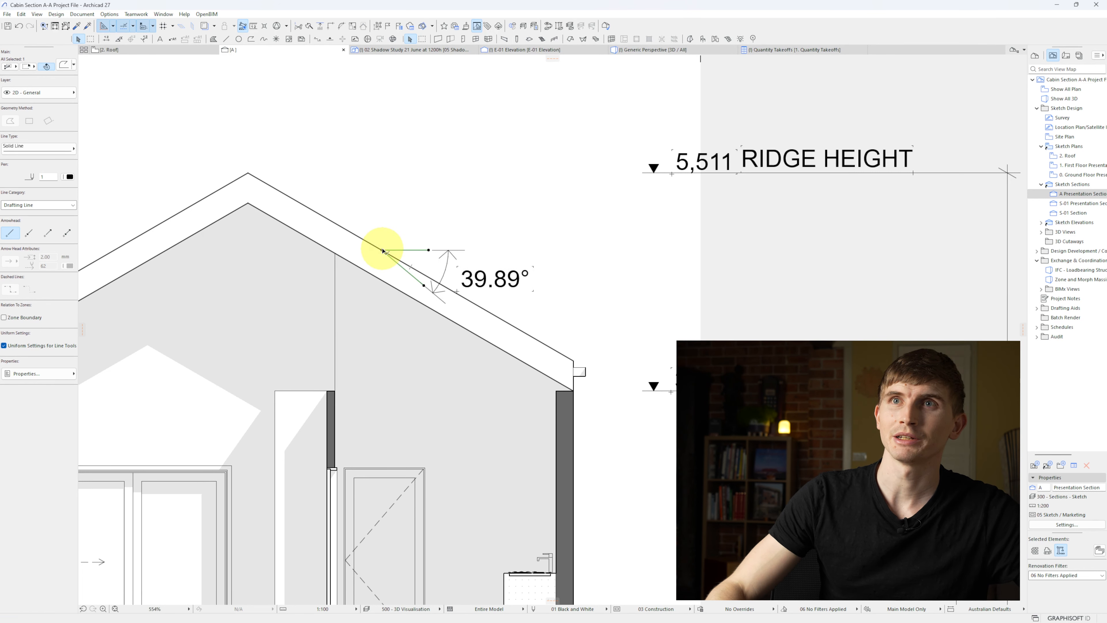
click(424, 286)
click(429, 278)
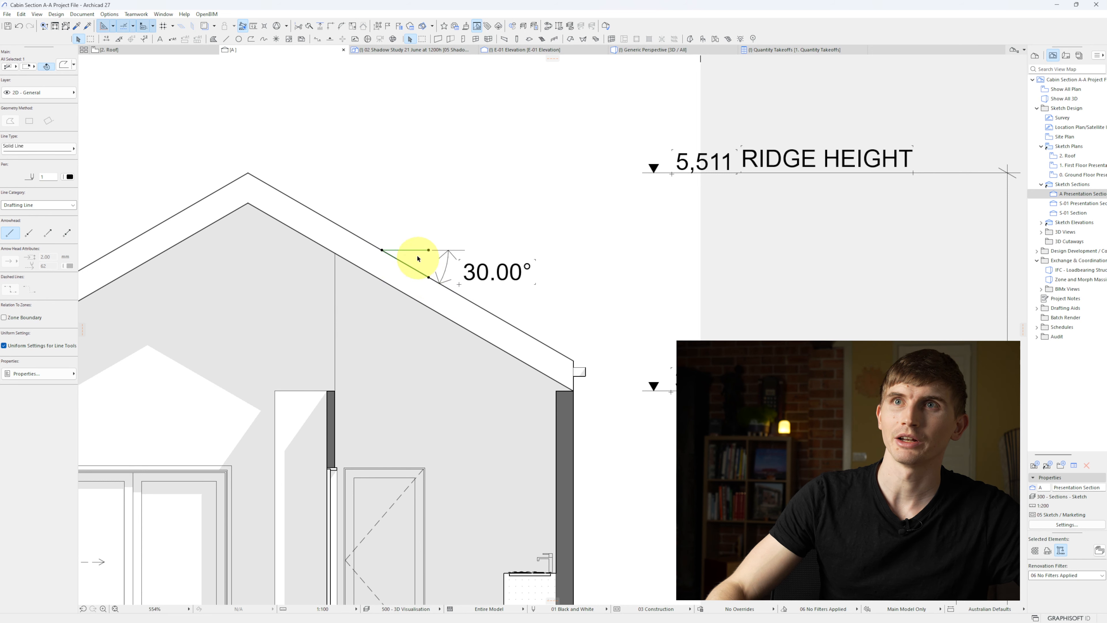
click(412, 251)
click(429, 198)
click(363, 245)
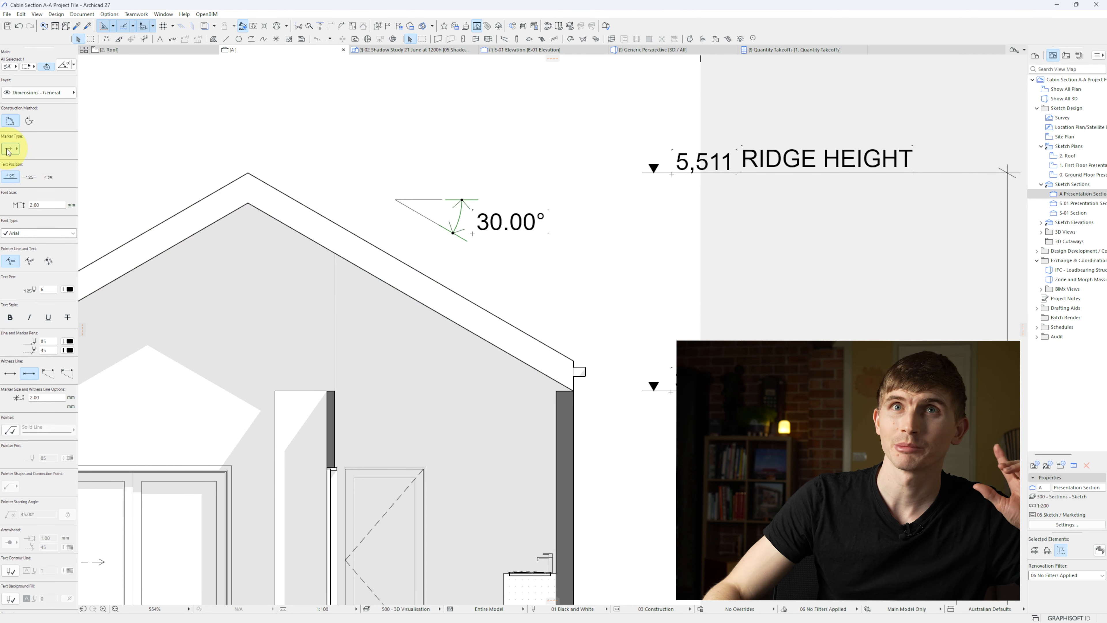
Change the roof pitch angle dimension's marker type to a diagonal tick and set its marker size to 2 mm.
click(12, 148)
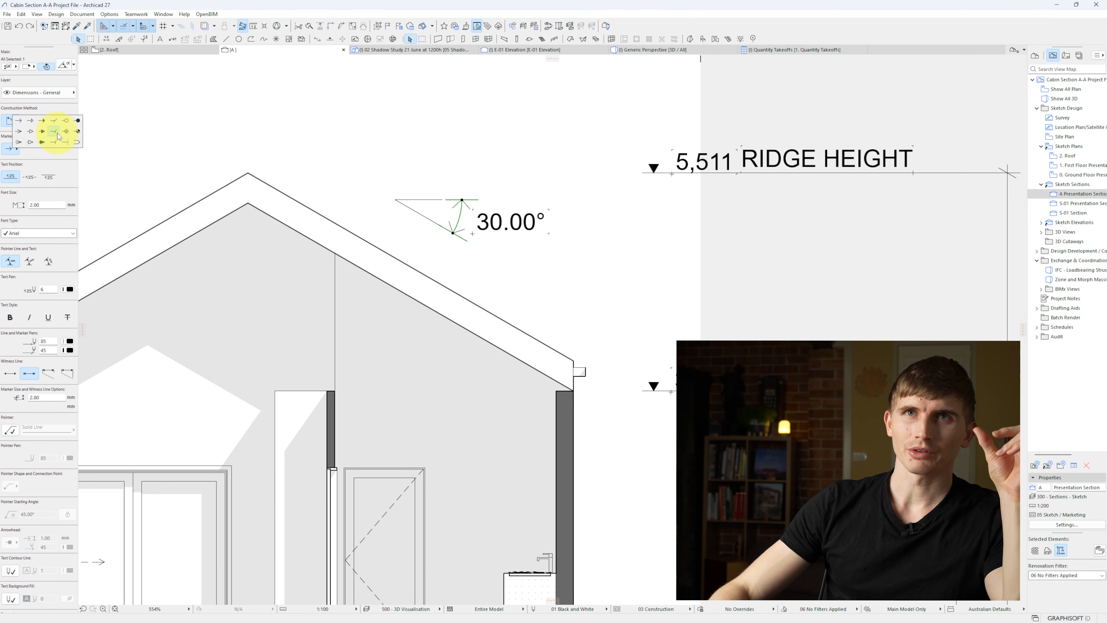
click(56, 134)
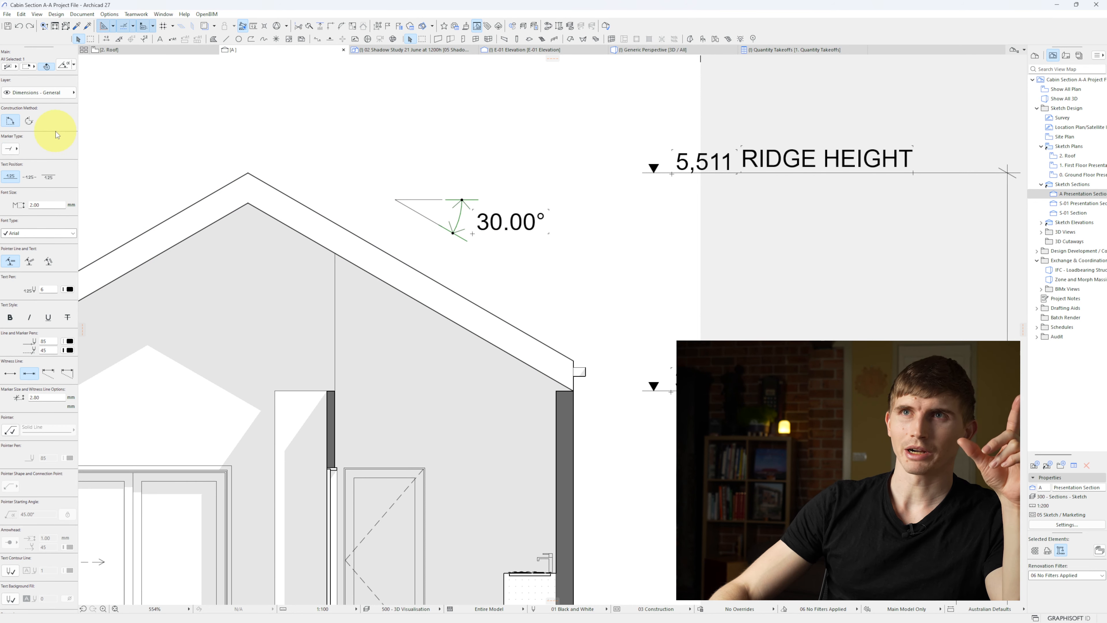
click(66, 65)
click(470, 240)
text(2)
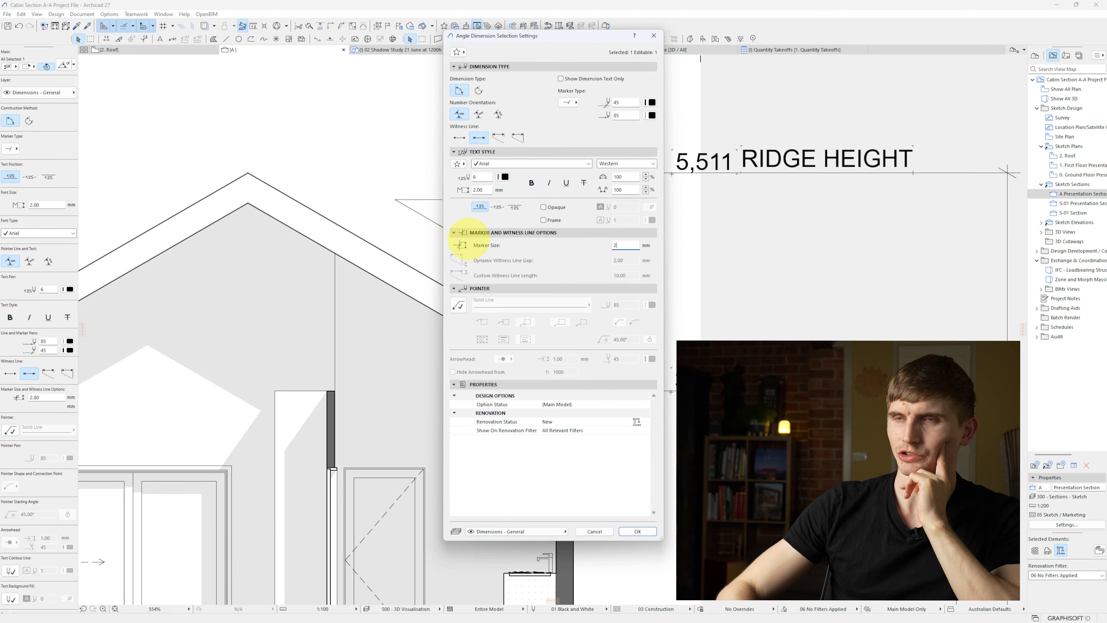
key(Return)
scroll(502, 192, down, 5)
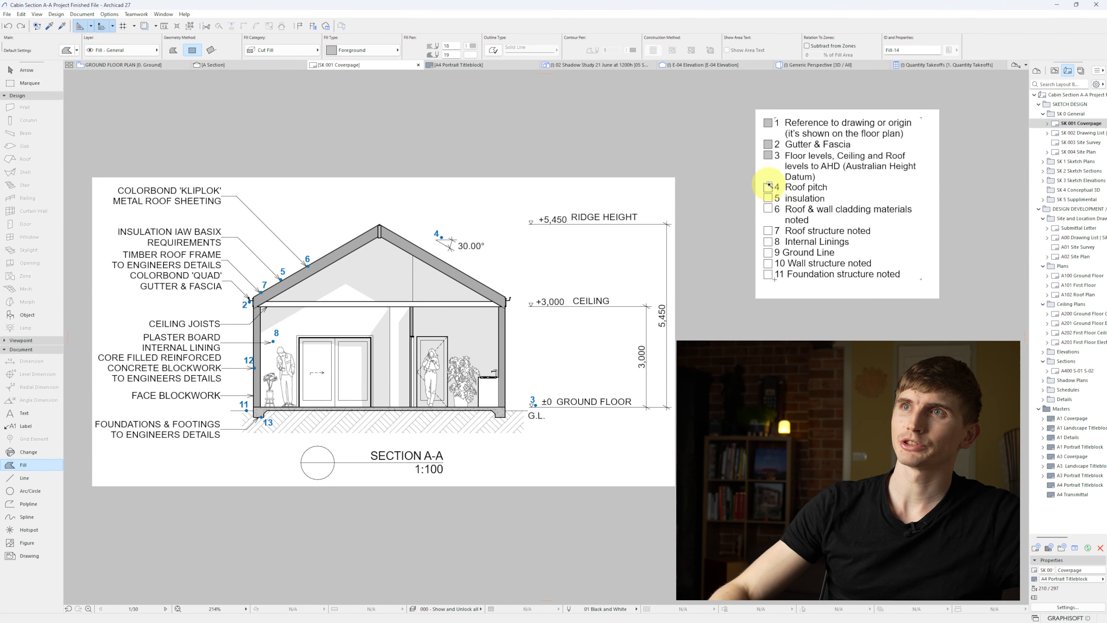
On the finished file's SK 001 Coverpage layout, fill checklist boxes 4 to 8, from Roof pitch to Internal Linings.
click(769, 187)
key(Escape)
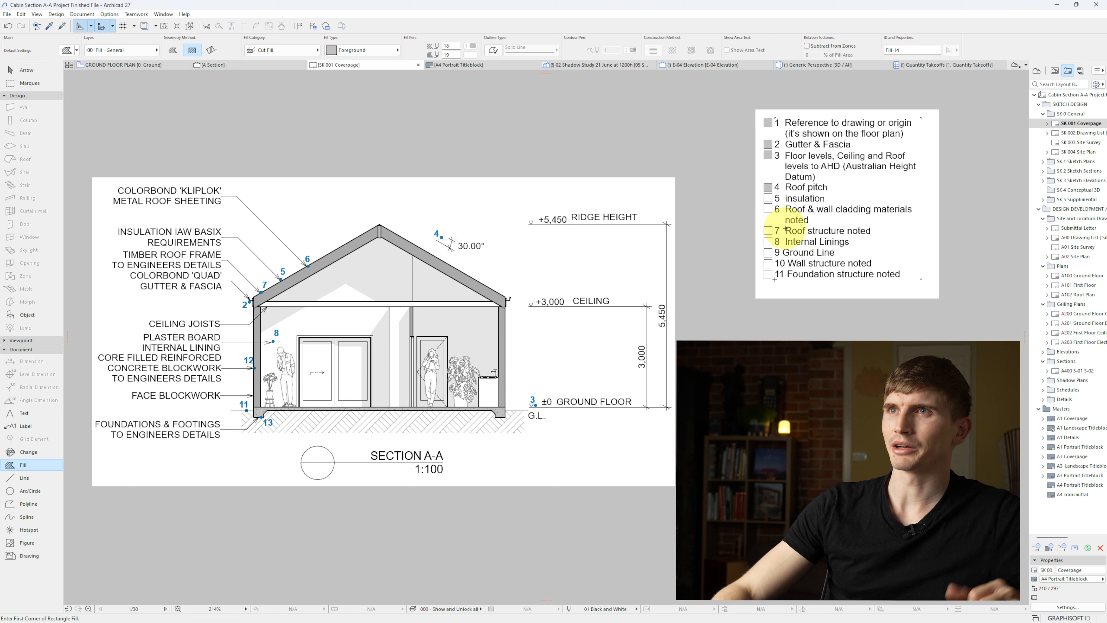
click(772, 202)
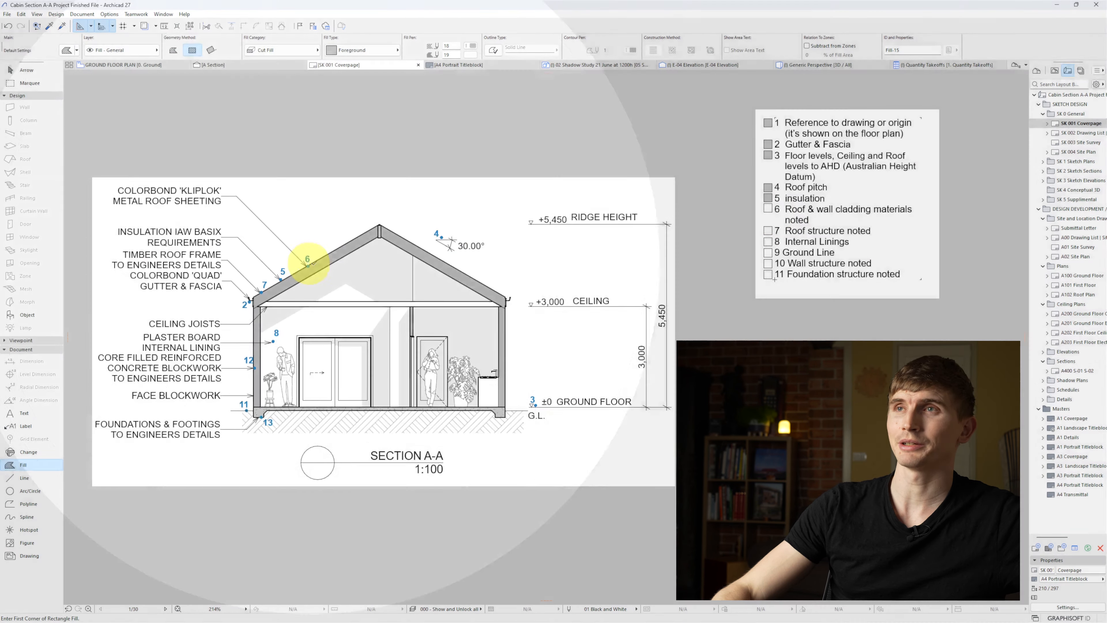
click(765, 205)
click(772, 212)
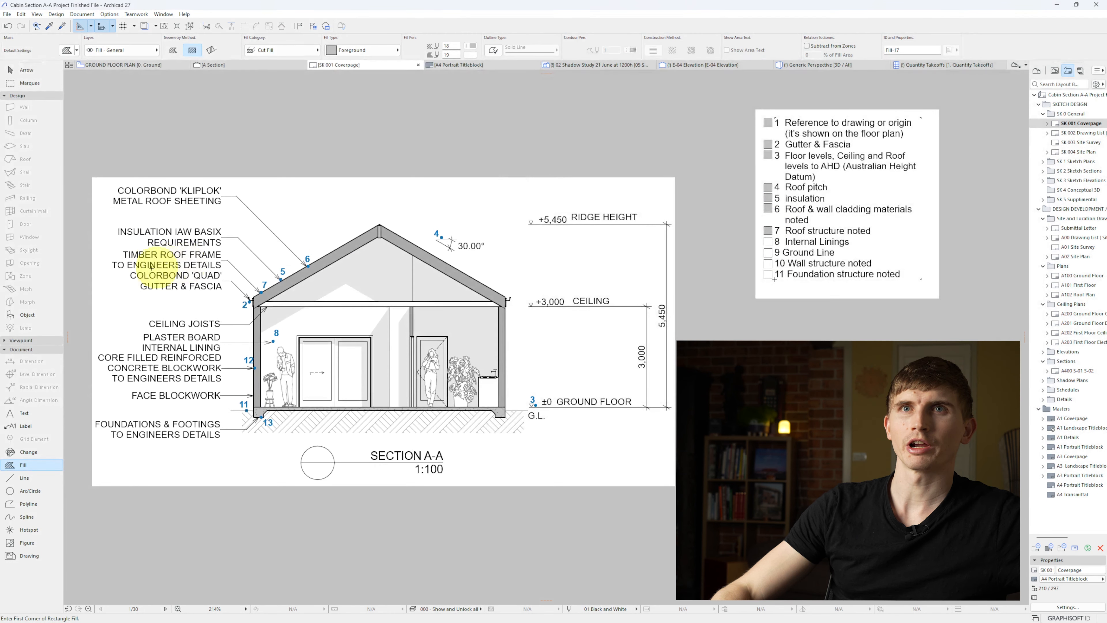
click(765, 238)
click(772, 245)
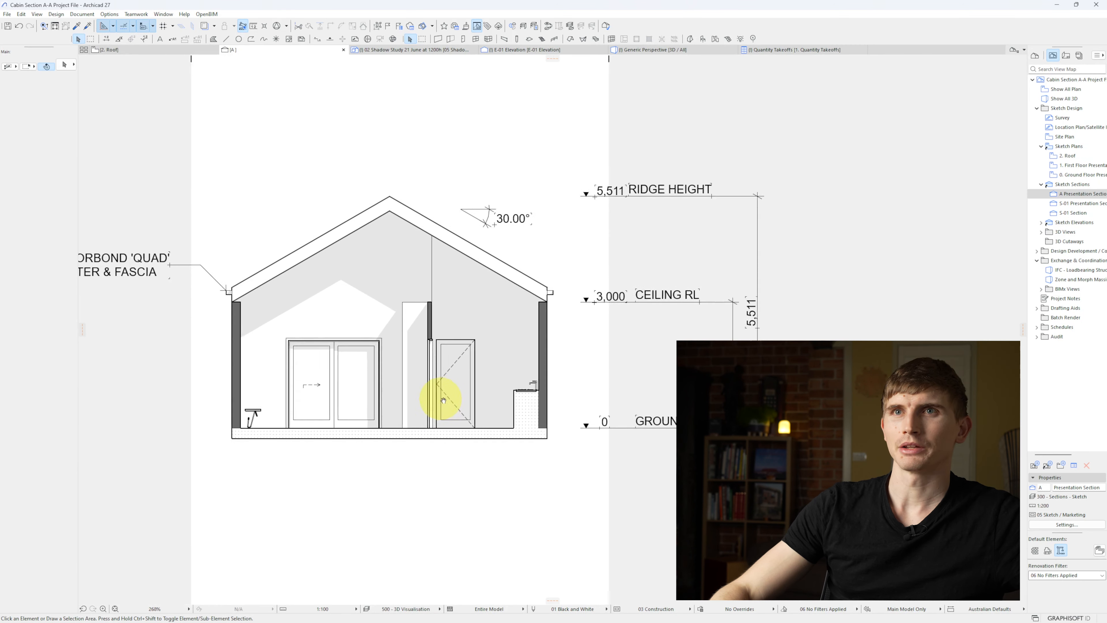
In the working section, draw a horizontal ground line polyline through the floor slab, extending past both external walls.
middle_drag(444, 400, 445, 399)
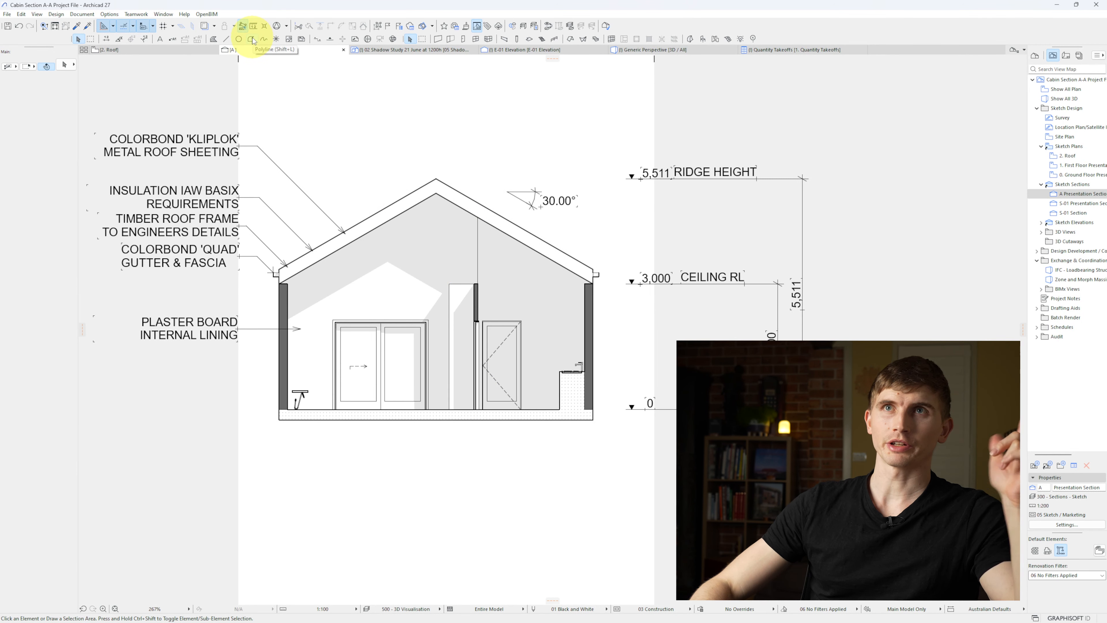
click(252, 40)
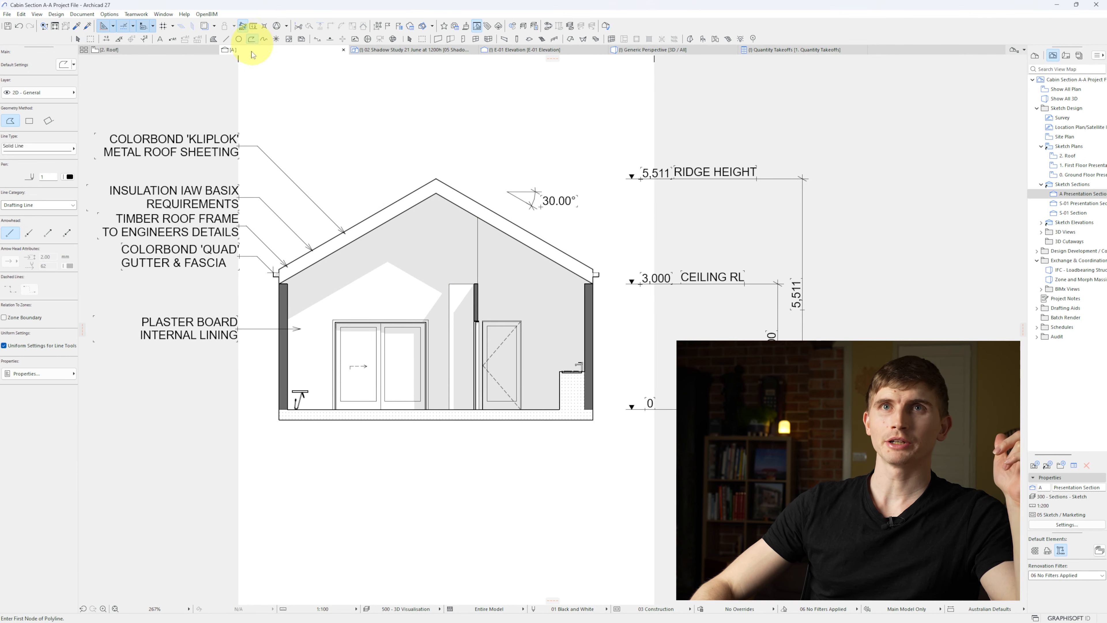
click(257, 415)
double_click(619, 415)
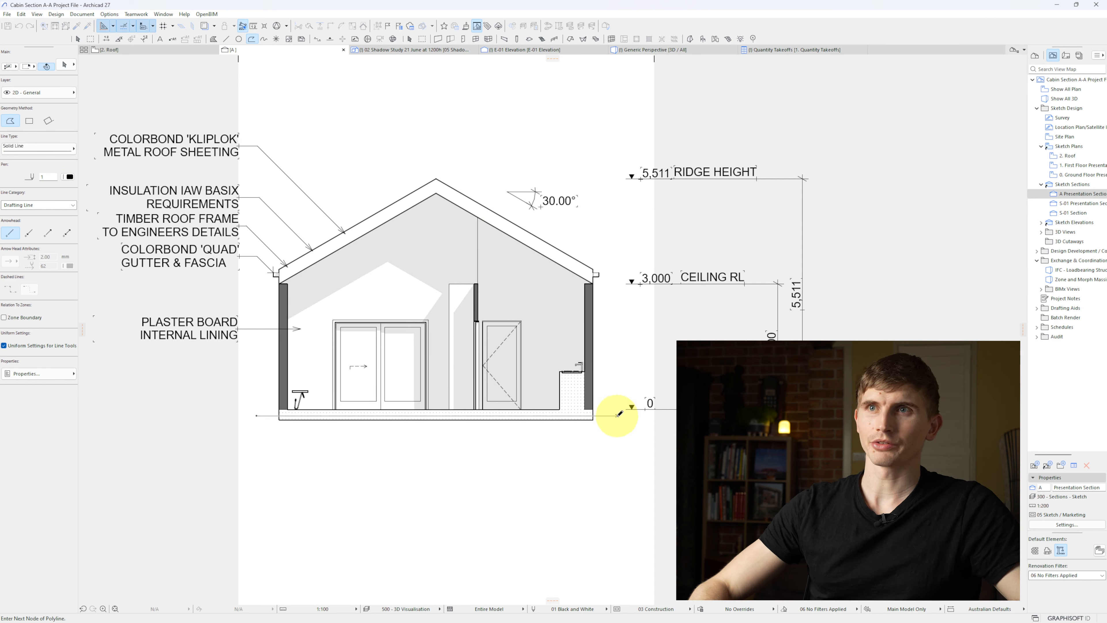
key(Escape)
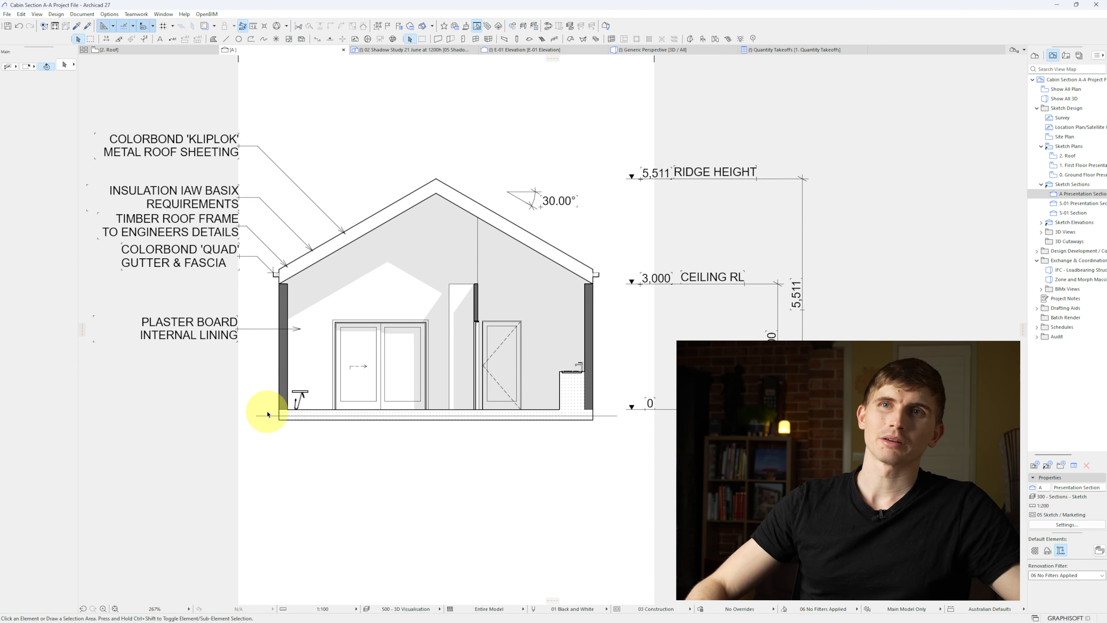
Move the ground line so it sits 75 mm below the top of the floor slab.
mouse_move(271, 416)
mouse_down()
mouse_move(274, 396)
mouse_move(276, 425)
mouse_up()
key(Tab)
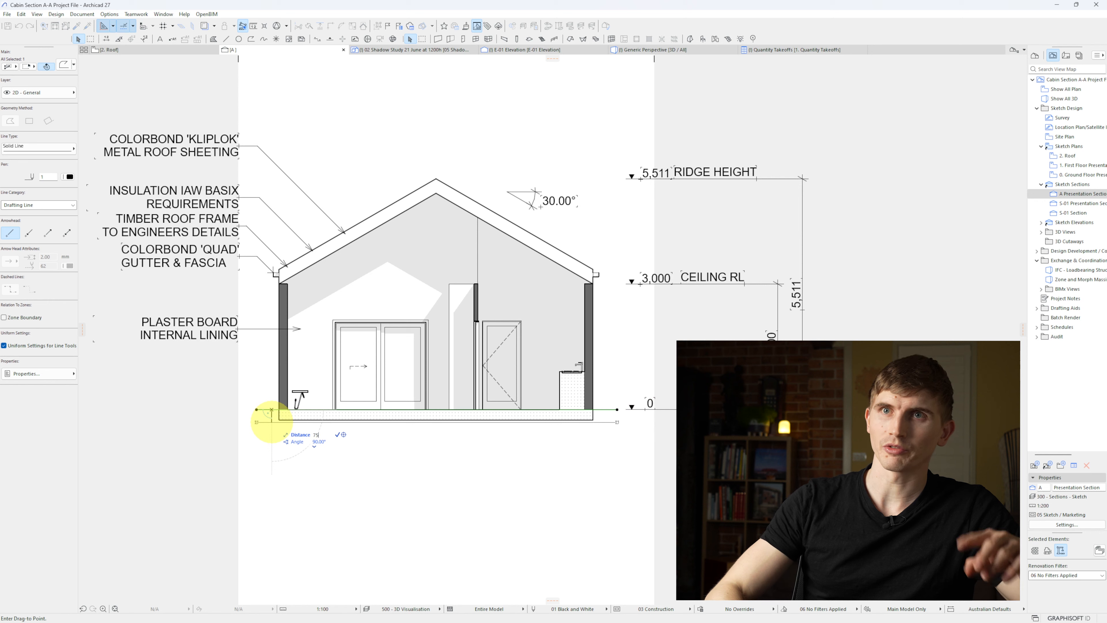
text(75)
key(Return)
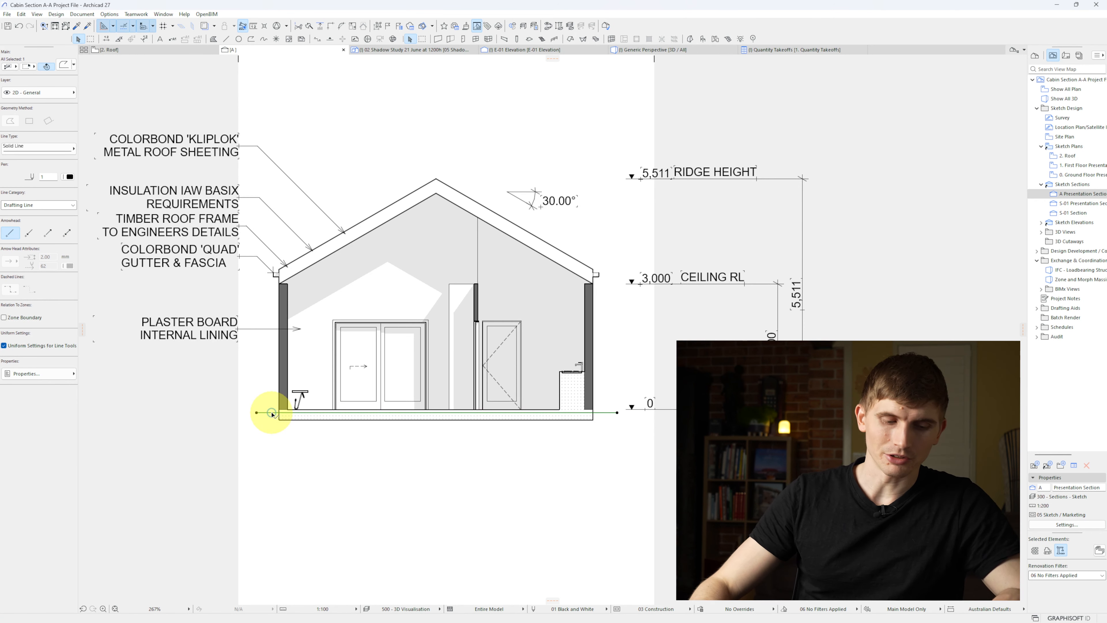
key(ctrl+d)
click(275, 413)
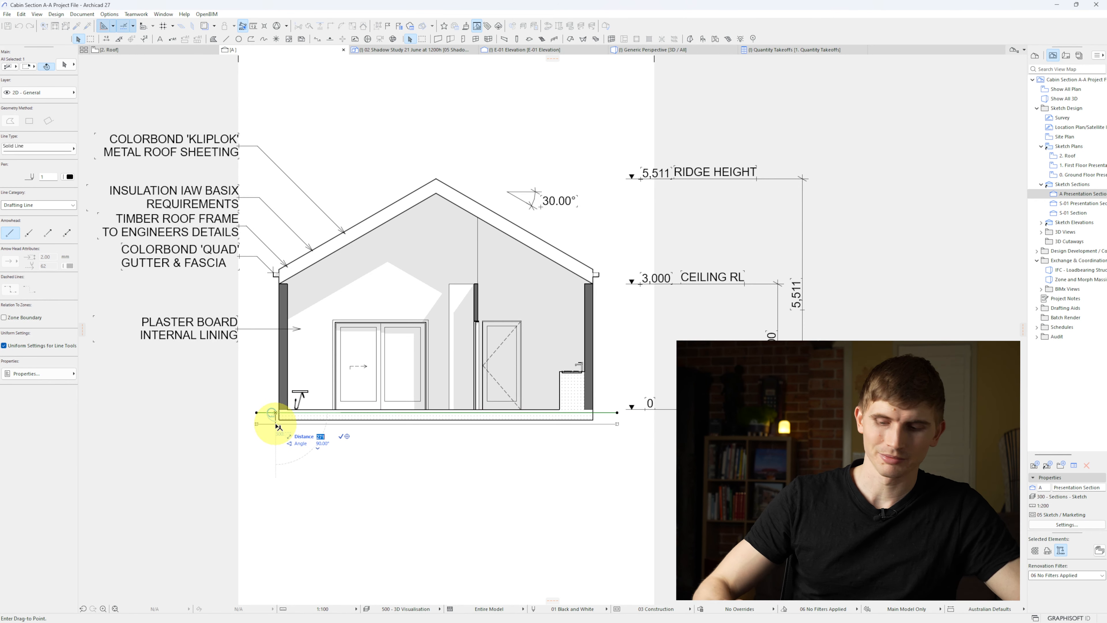
key(Escape)
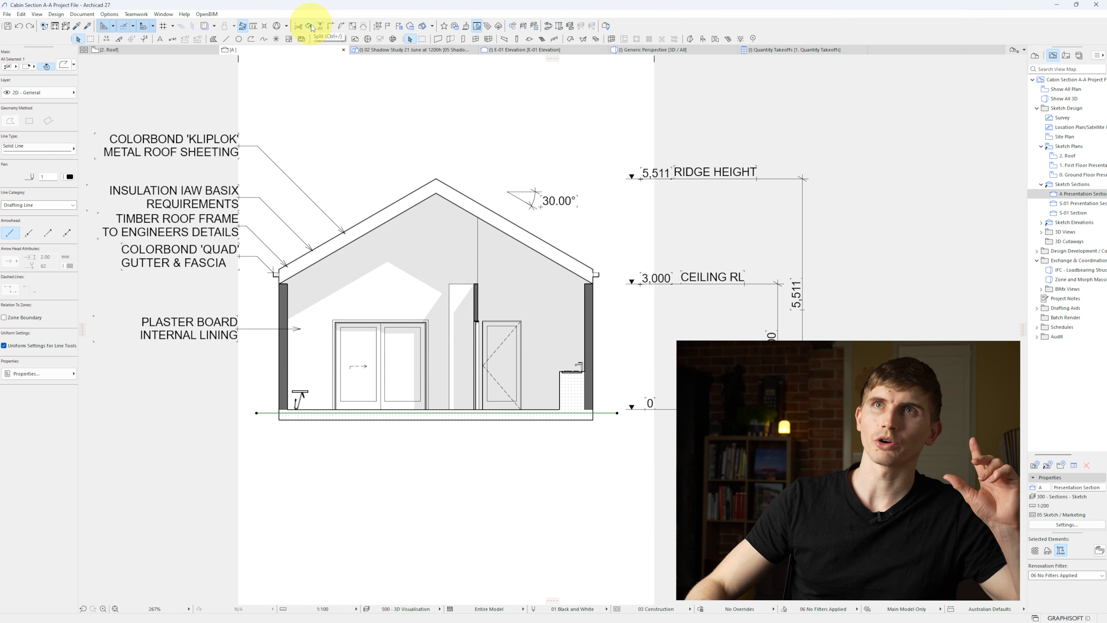
Split the ground line at the outer faces of both external walls.
click(312, 26)
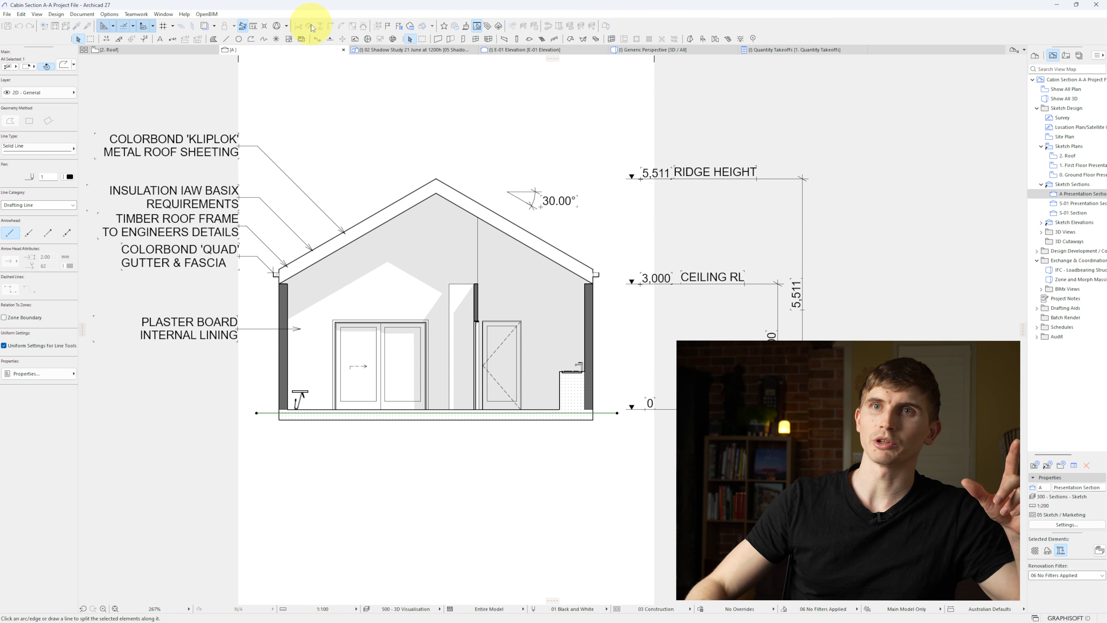
click(280, 374)
click(519, 383)
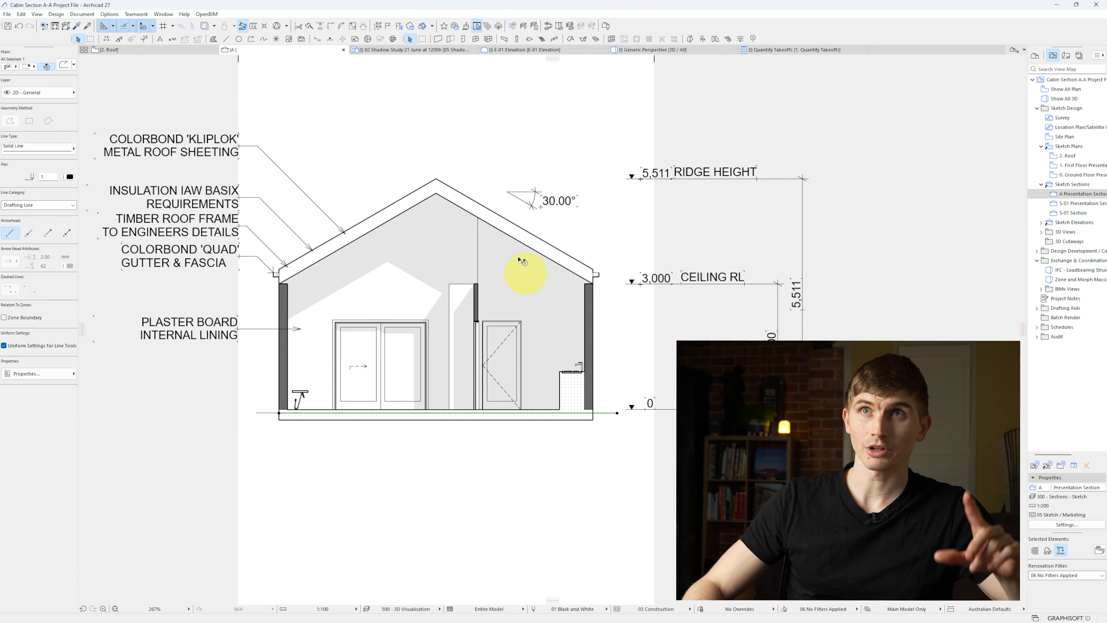
click(594, 322)
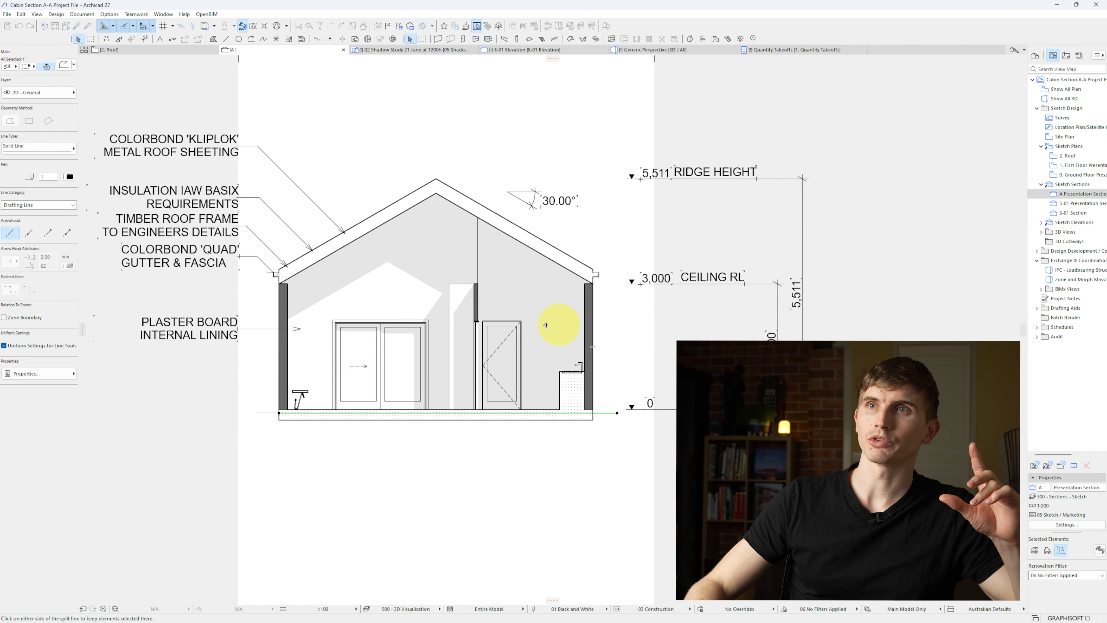
click(421, 320)
key(Escape)
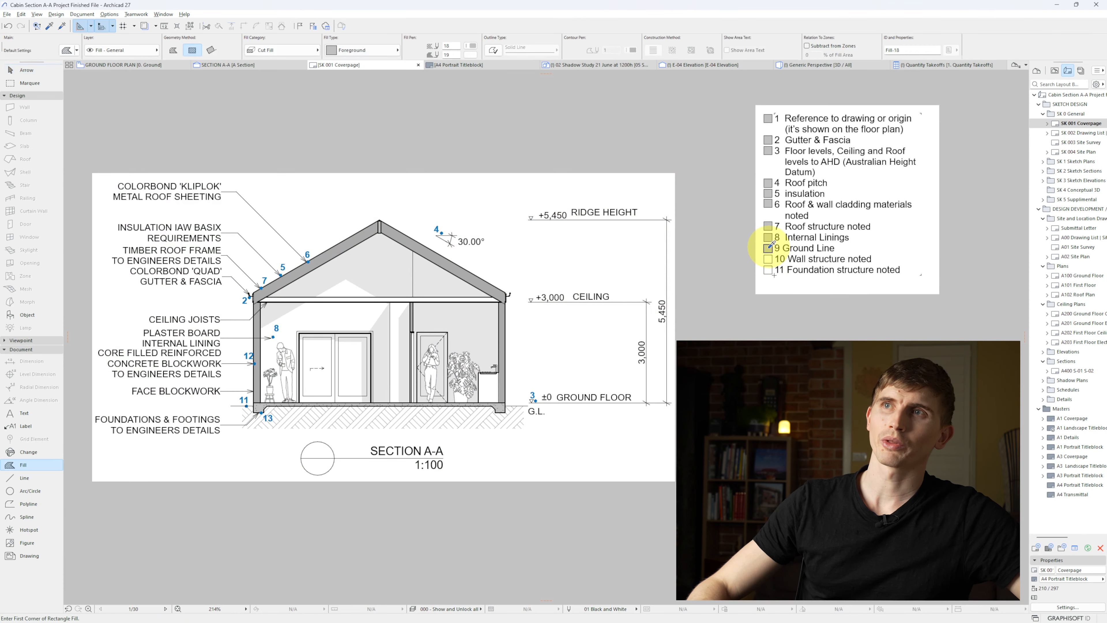
On the finished file's coverpage layout, fill checklist boxes 10 Wall structure noted and 11 Foundation structure noted.
click(769, 262)
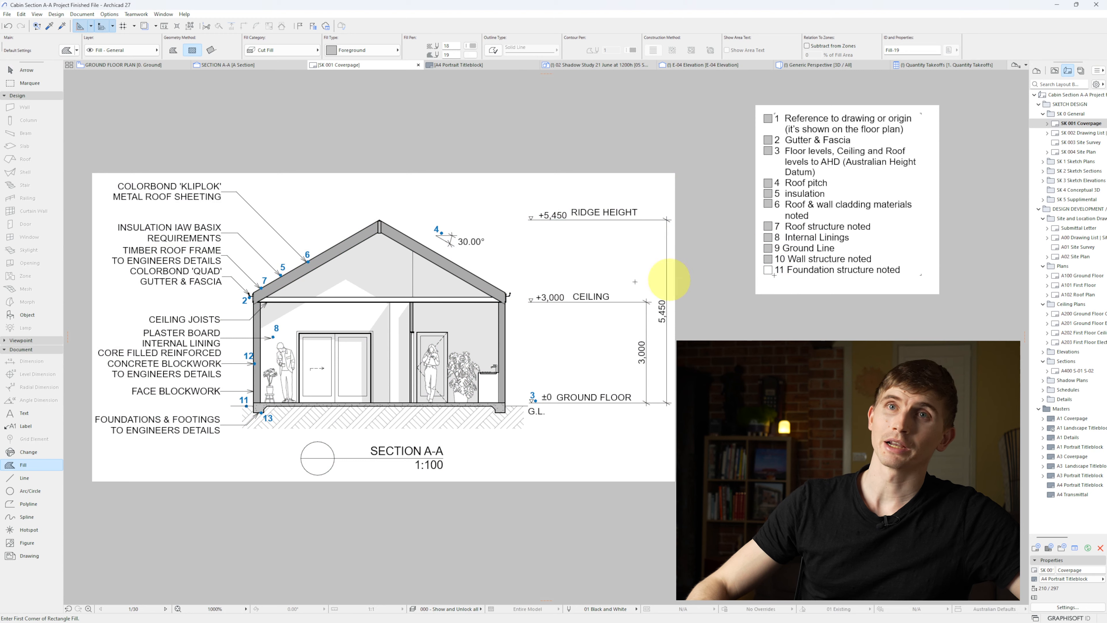
key(ctrl)
key(ctrl)
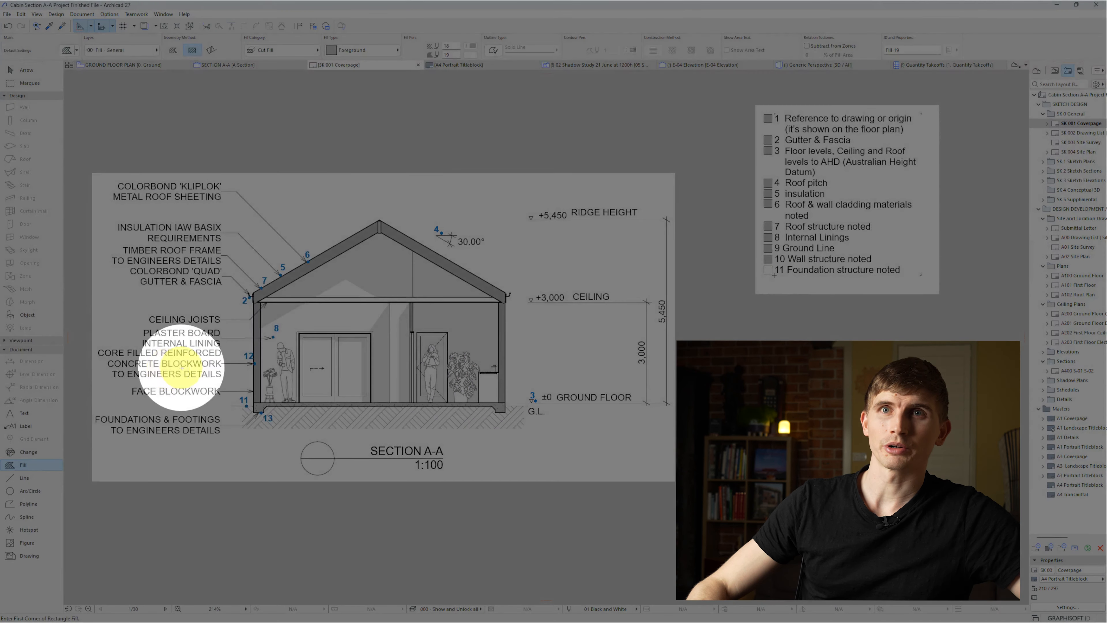
key(ctrl)
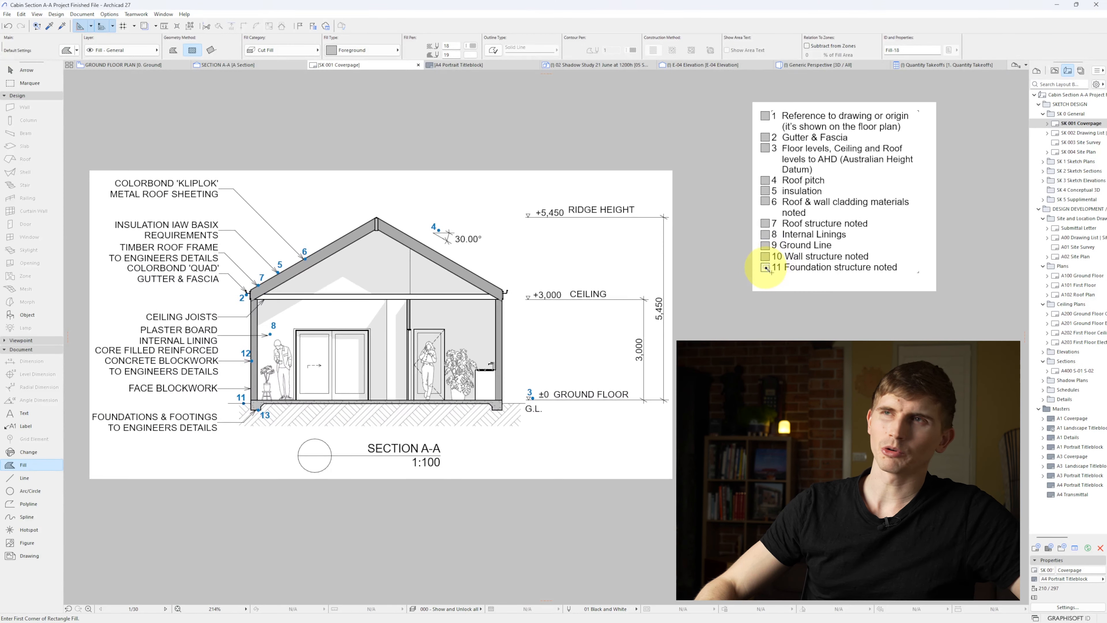
click(766, 267)
key(ctrl)
key(ctrl)
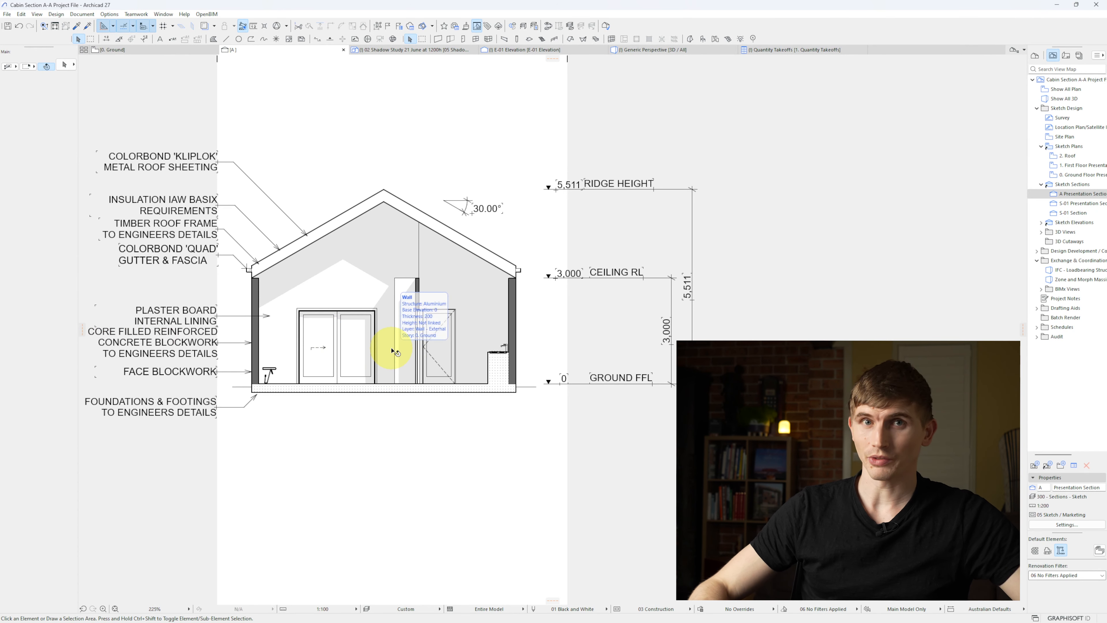
On the ground floor plan, set the Beam tool to the complex profile FT02: Slab Edge Thickening.
key(ctrl+z)
key(ctrl+z)
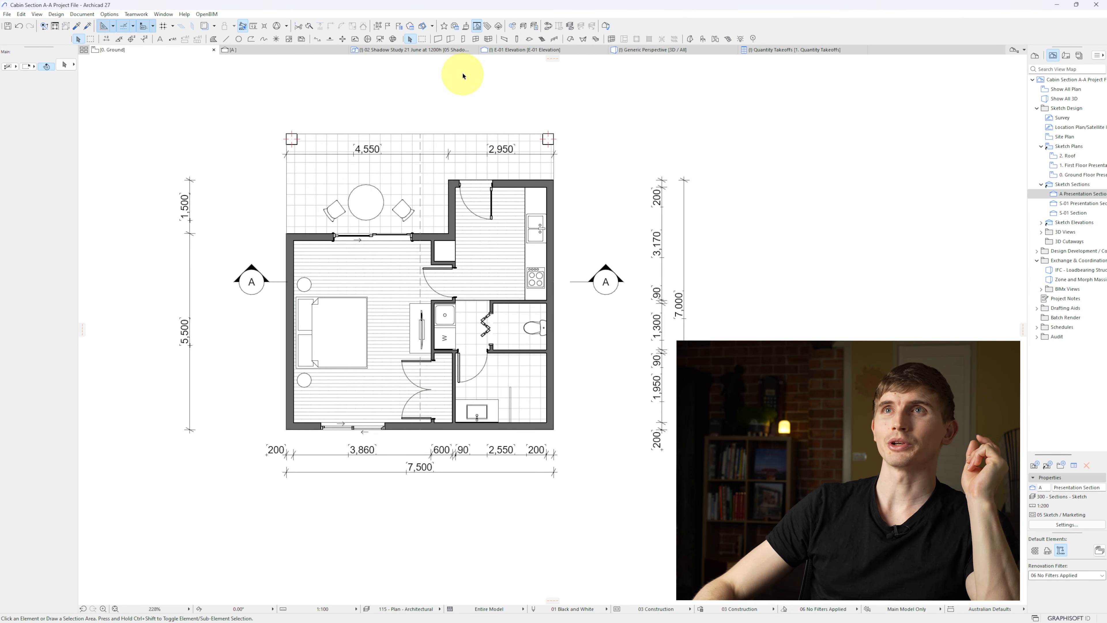
click(504, 40)
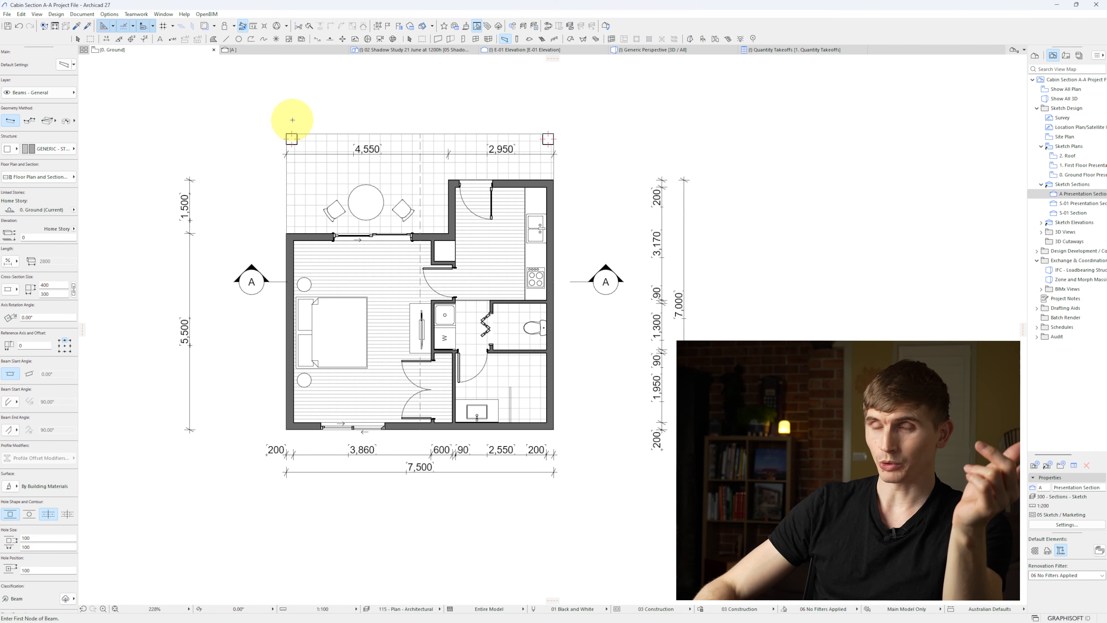
click(9, 149)
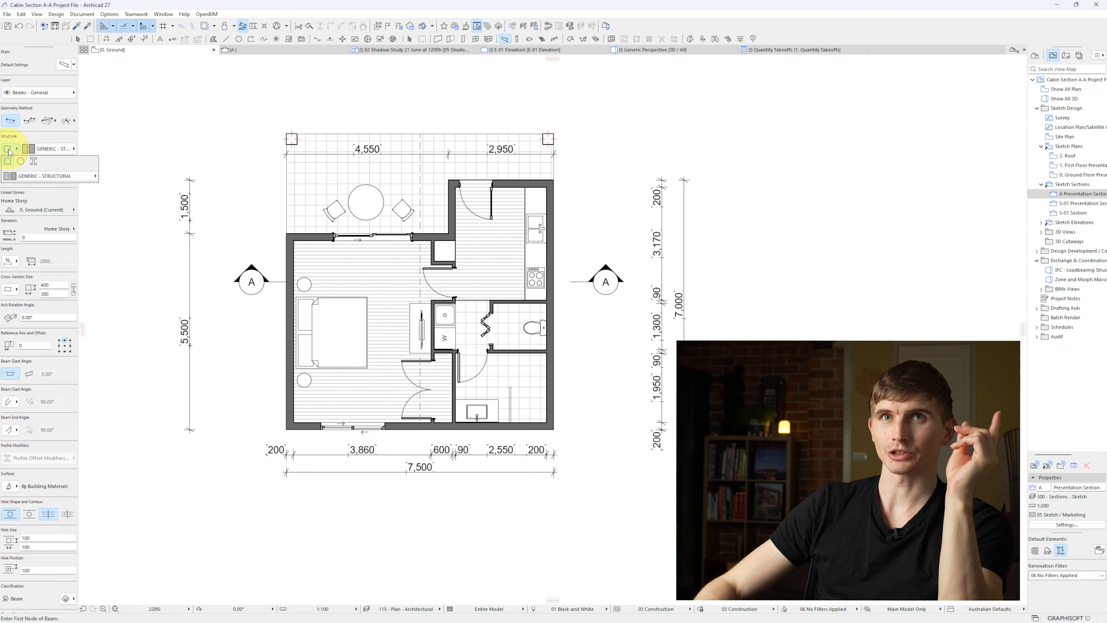
click(33, 162)
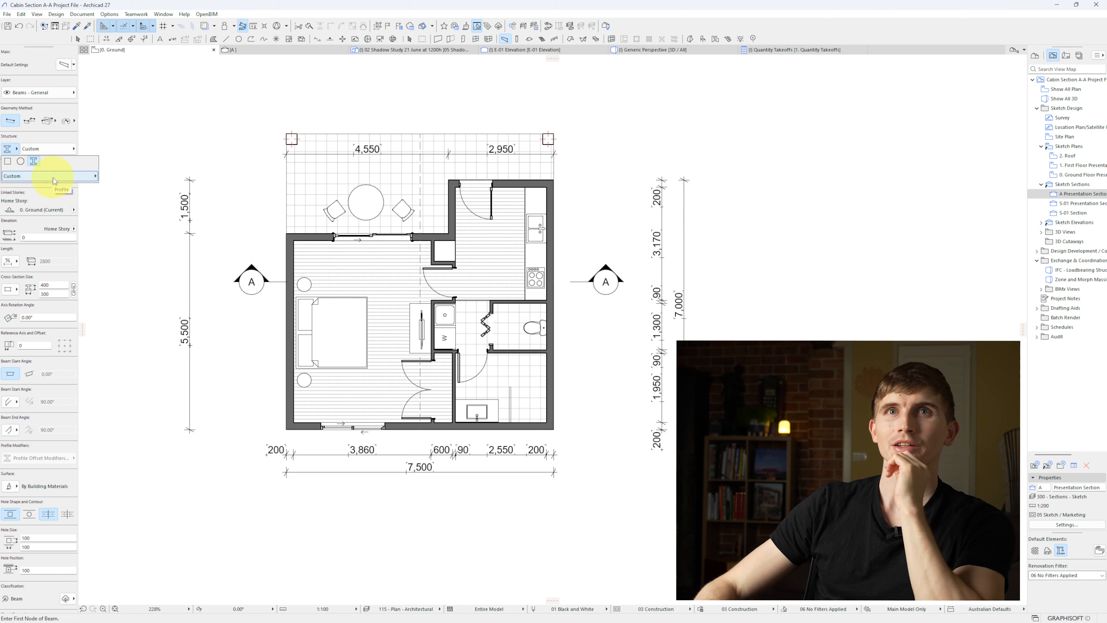
mouse_move(48, 174)
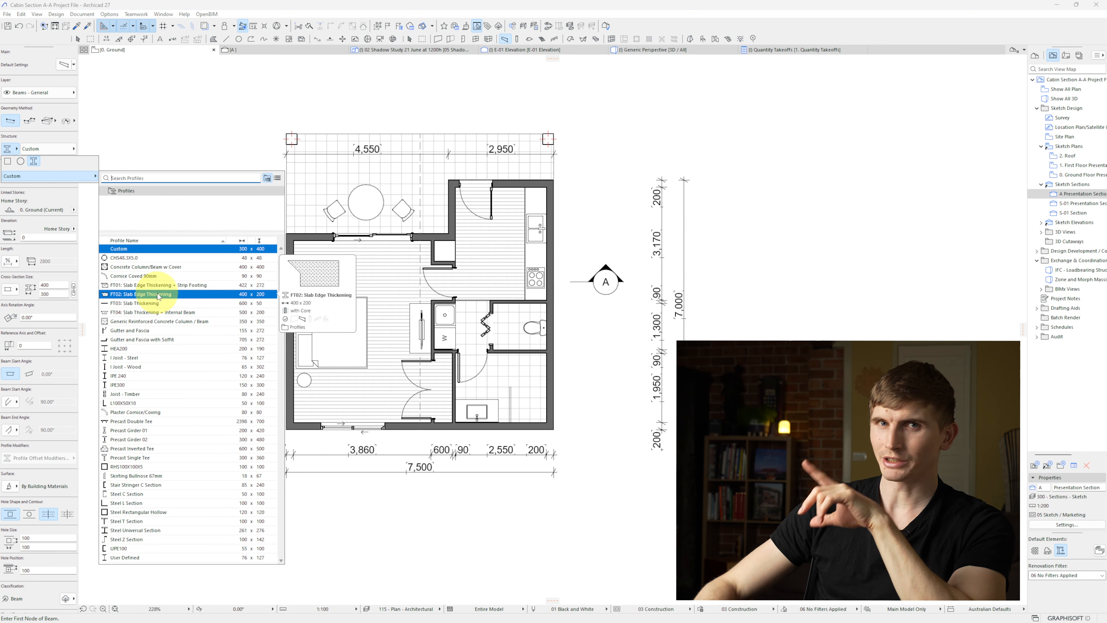
click(158, 295)
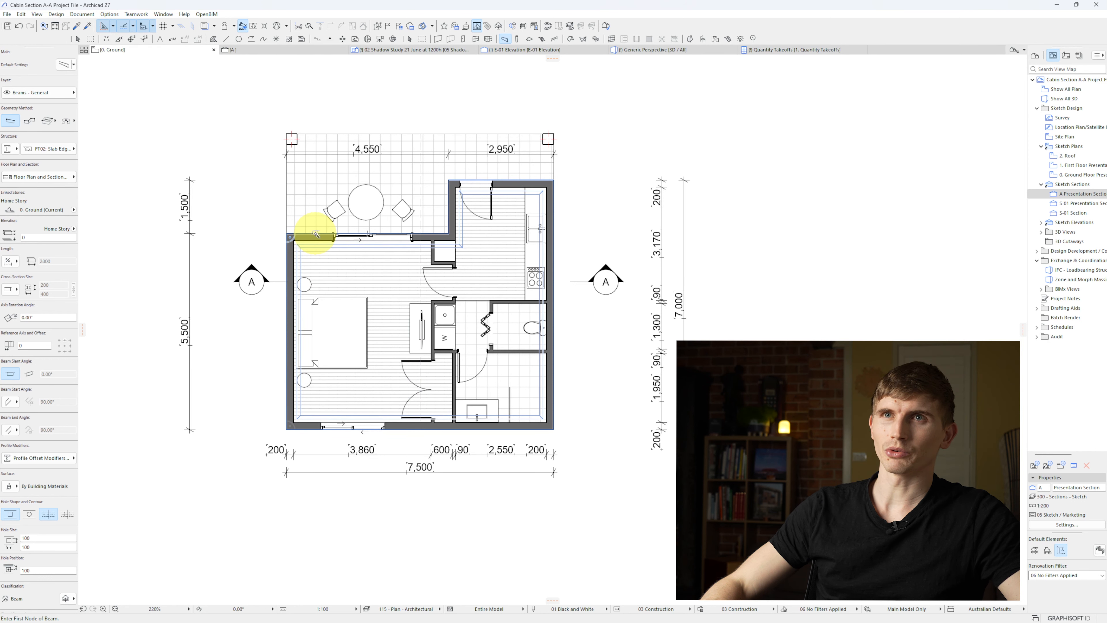
Open the A Presentation Section view and select the slab edge thickening beam under the external wall beside the labels.
double_click(1072, 193)
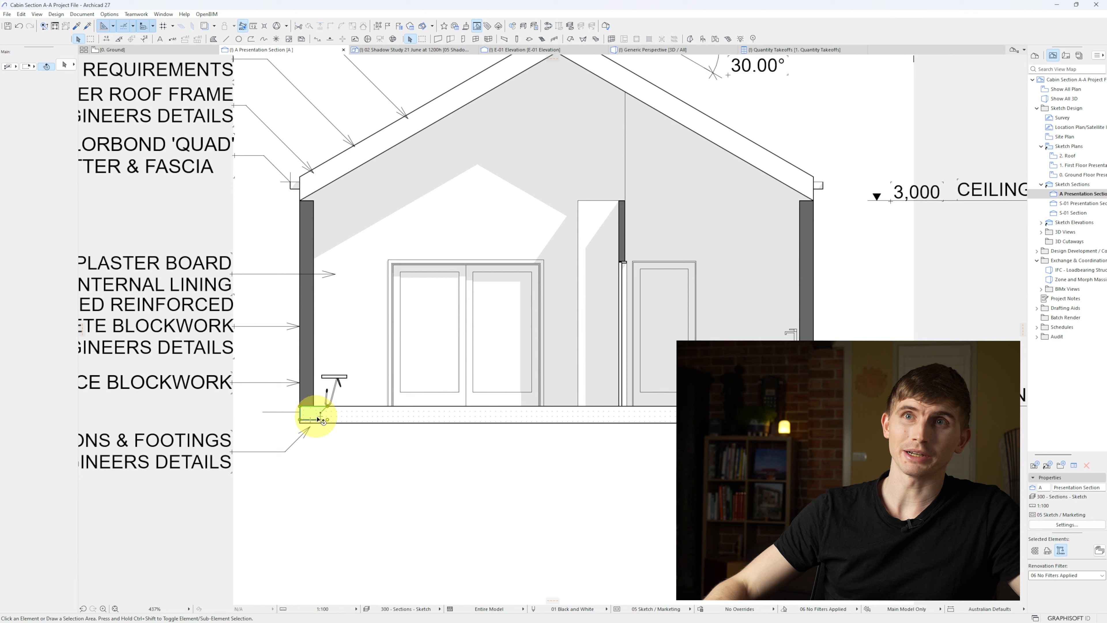
click(322, 421)
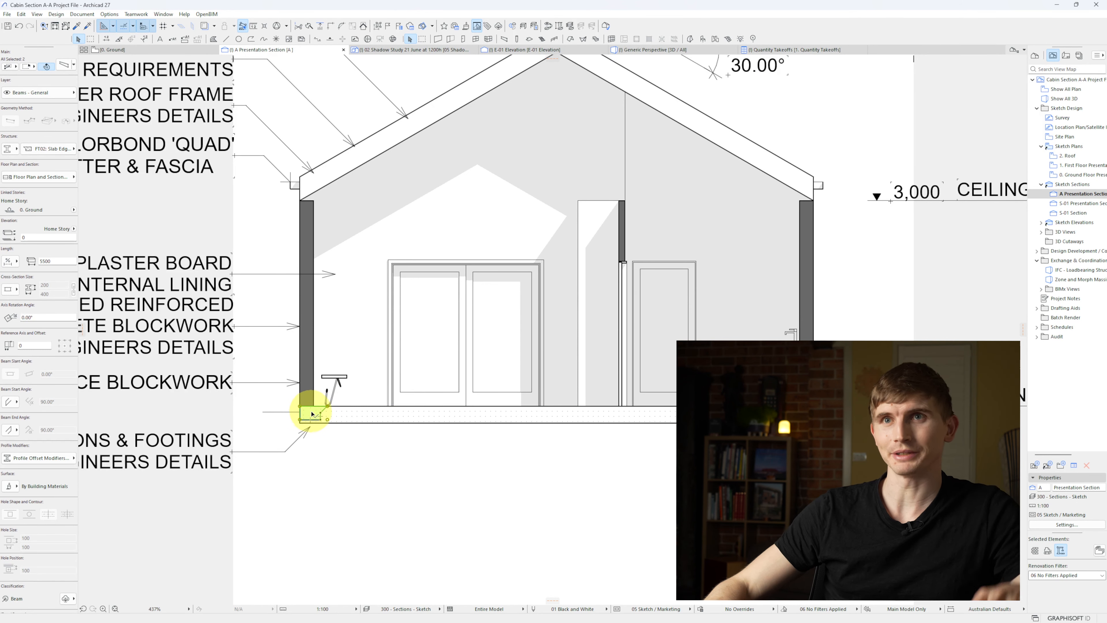
key(ctrl+d)
click(328, 406)
key(Escape)
Move the slab edge thickening beams down 100 mm in the section.
scroll(366, 426, down, 1)
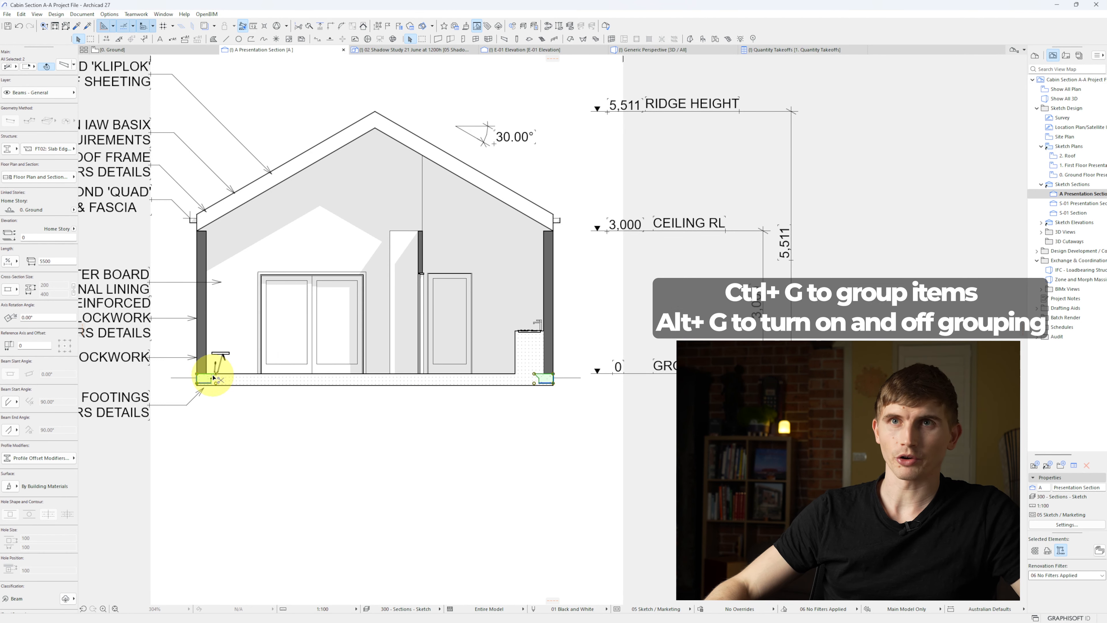
key(ctrl+d)
click(215, 376)
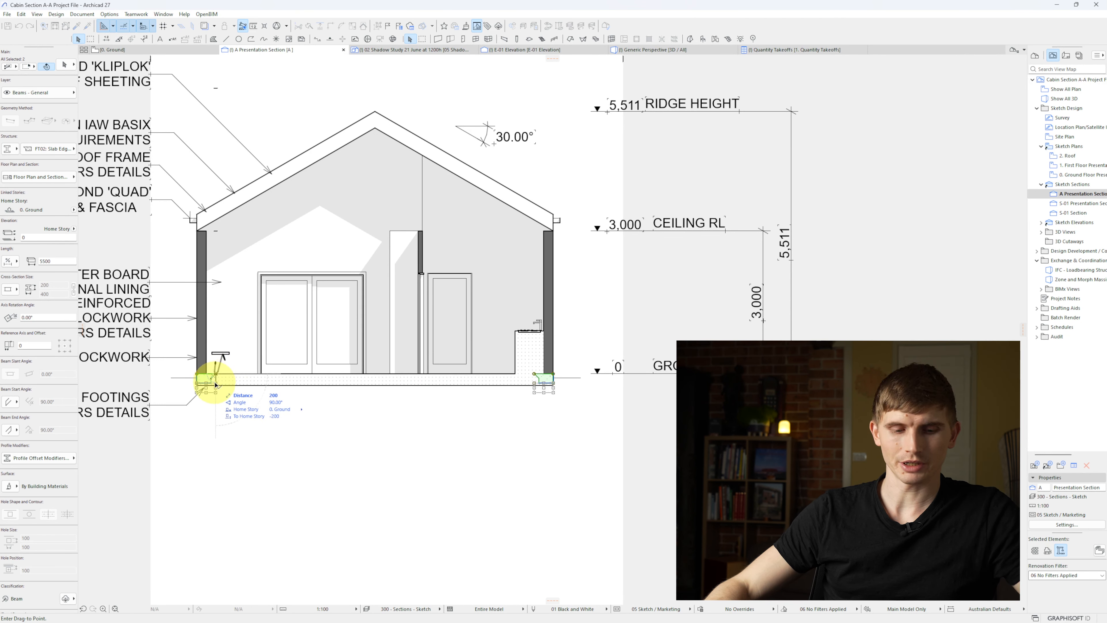
key(Tab)
text(100)
key(Return)
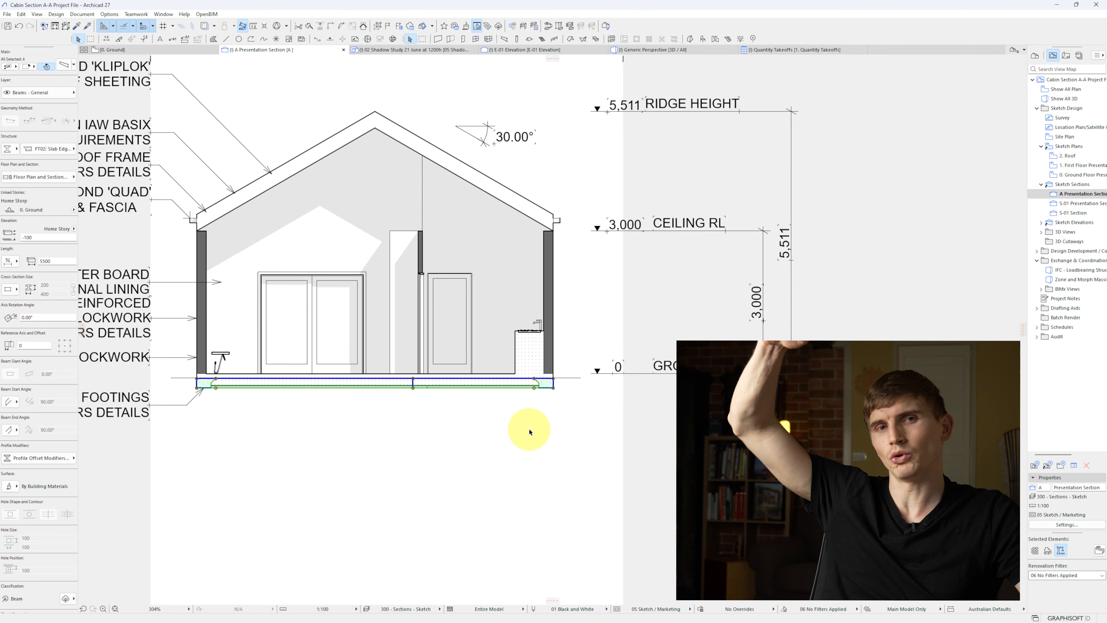
Reduce the ground floor slab's thickness so its underside meets the top of the slab edge thickening beams.
click(403, 376)
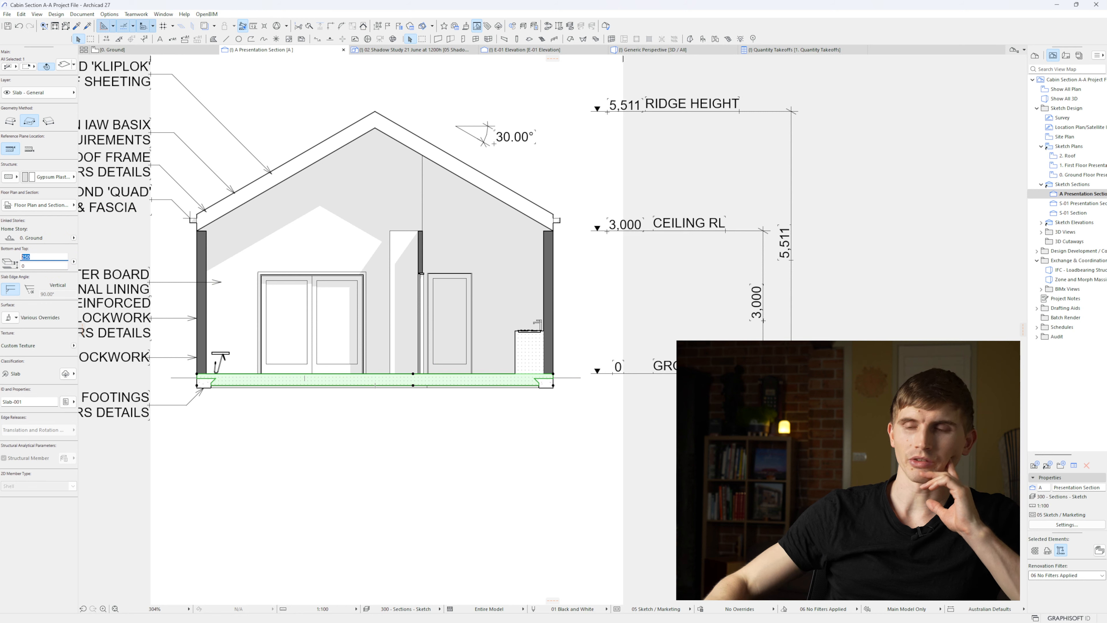
scroll(284, 321, up, 1)
click(428, 441)
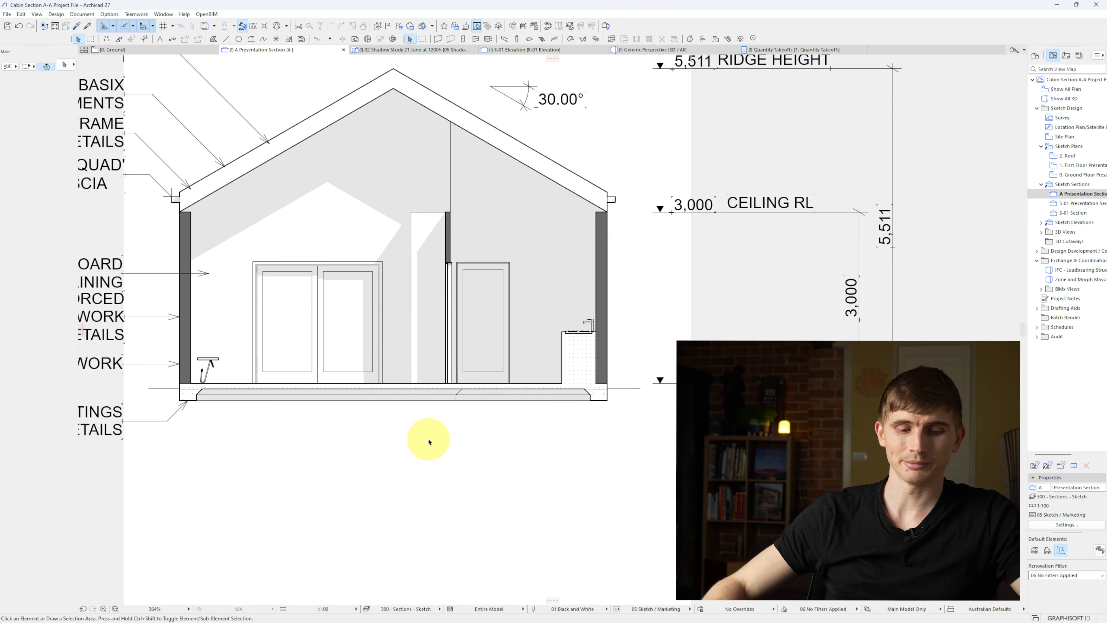
Examine the slab edge thickening in a cutaway 3D perspective and under the external wall in the A Presentation Section.
key(F3)
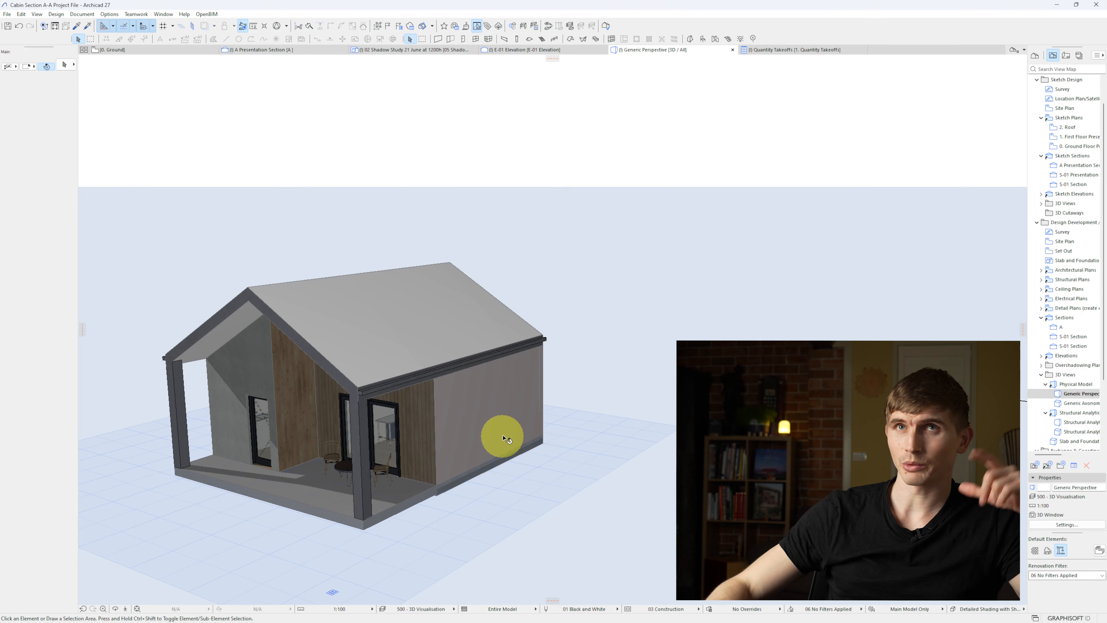
click(424, 28)
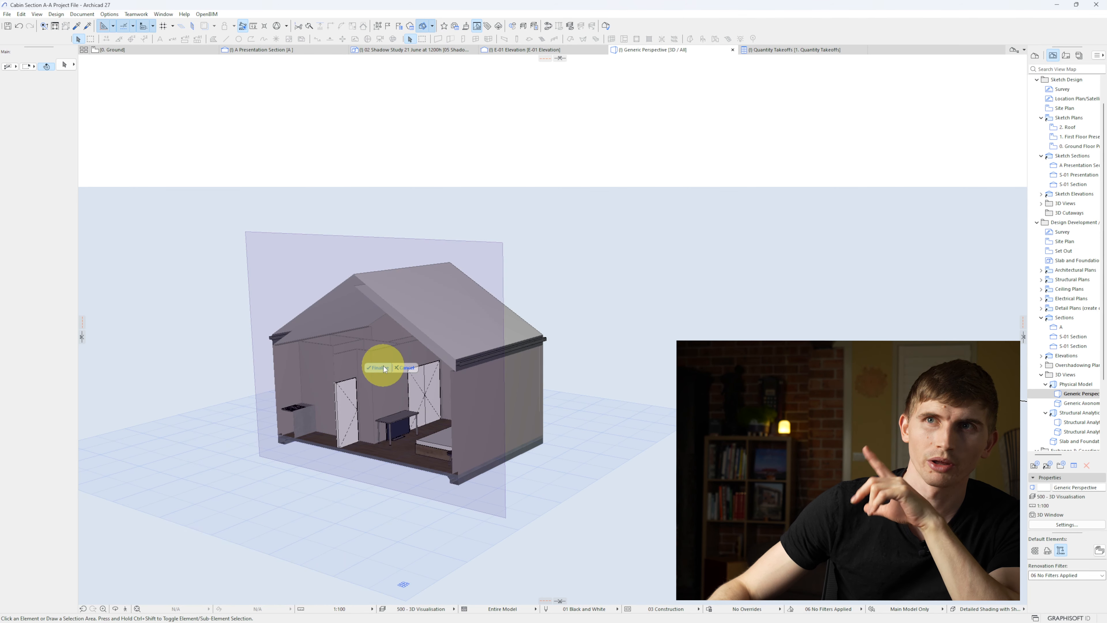
click(377, 368)
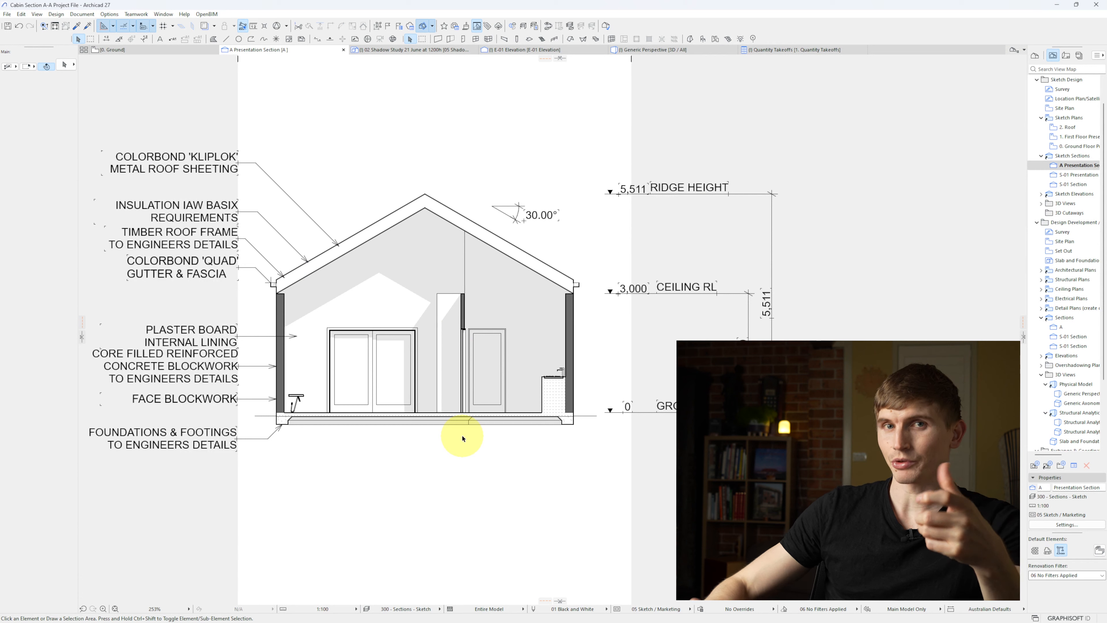
scroll(287, 428, up, 5)
click(266, 384)
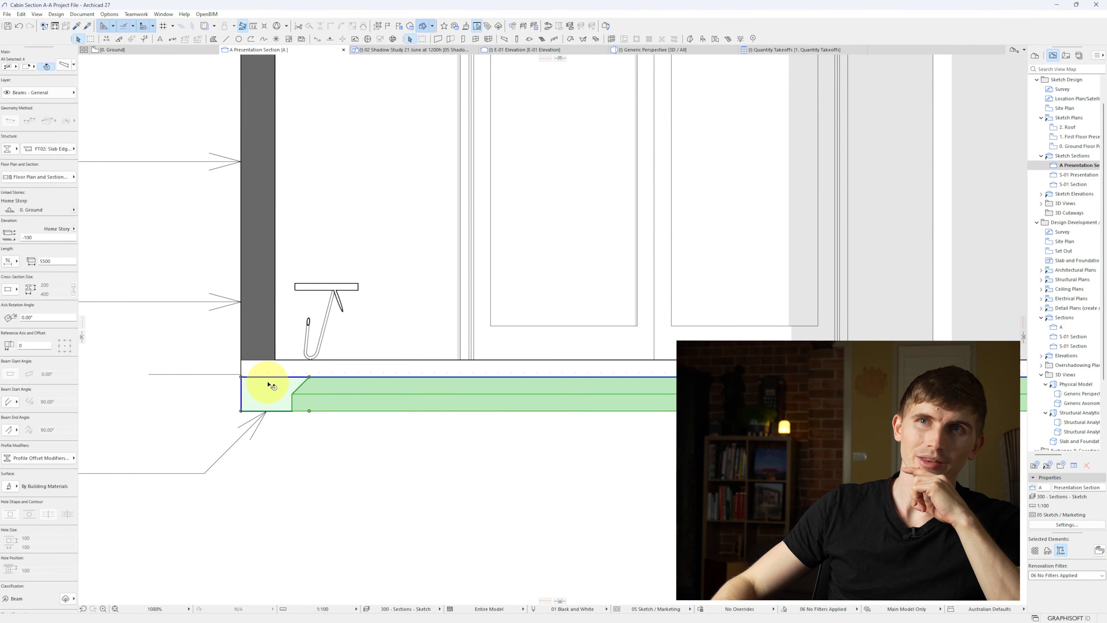
scroll(304, 396, down, 1)
click(426, 497)
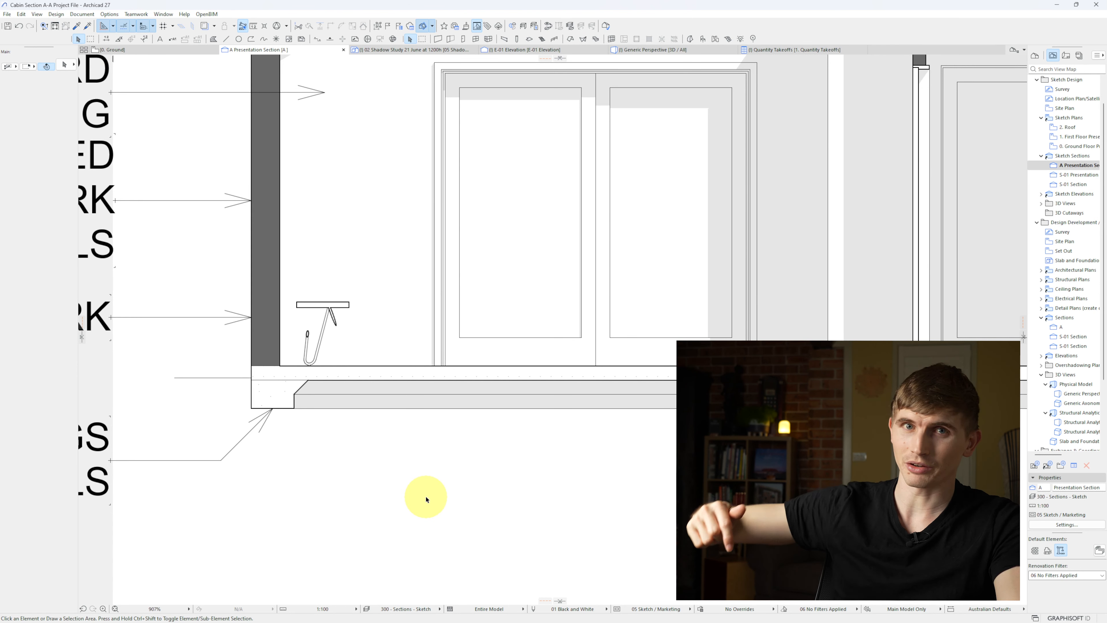
Set up the Fill tool as a Lightweight Concrete Drafting Fill with foreground pen 1 and background pen 19.
scroll(478, 236, down, 2)
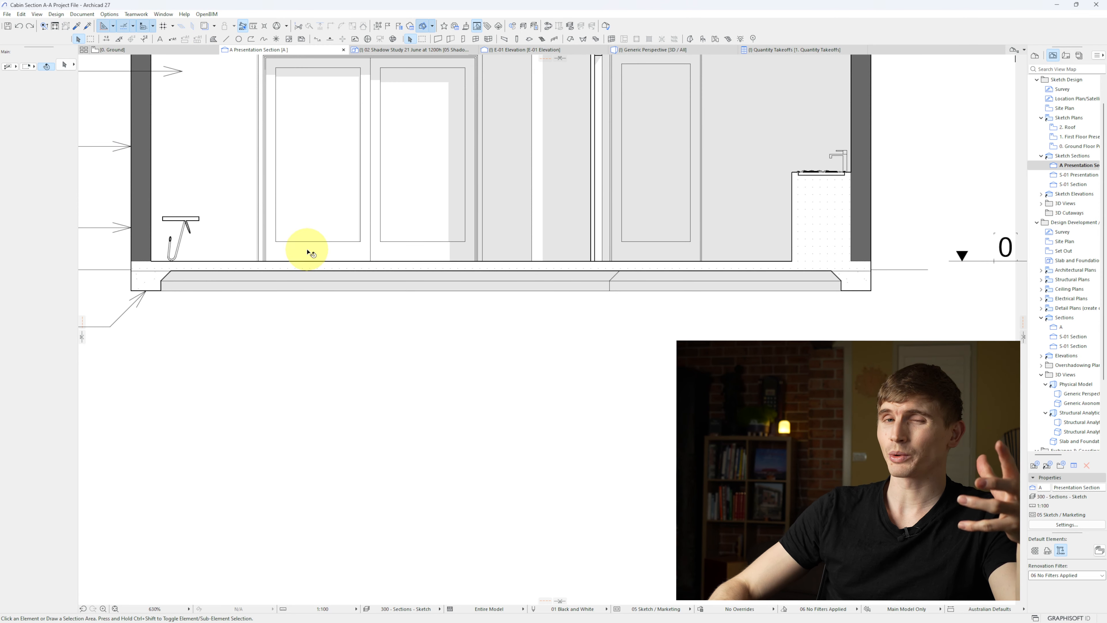
click(214, 41)
click(20, 149)
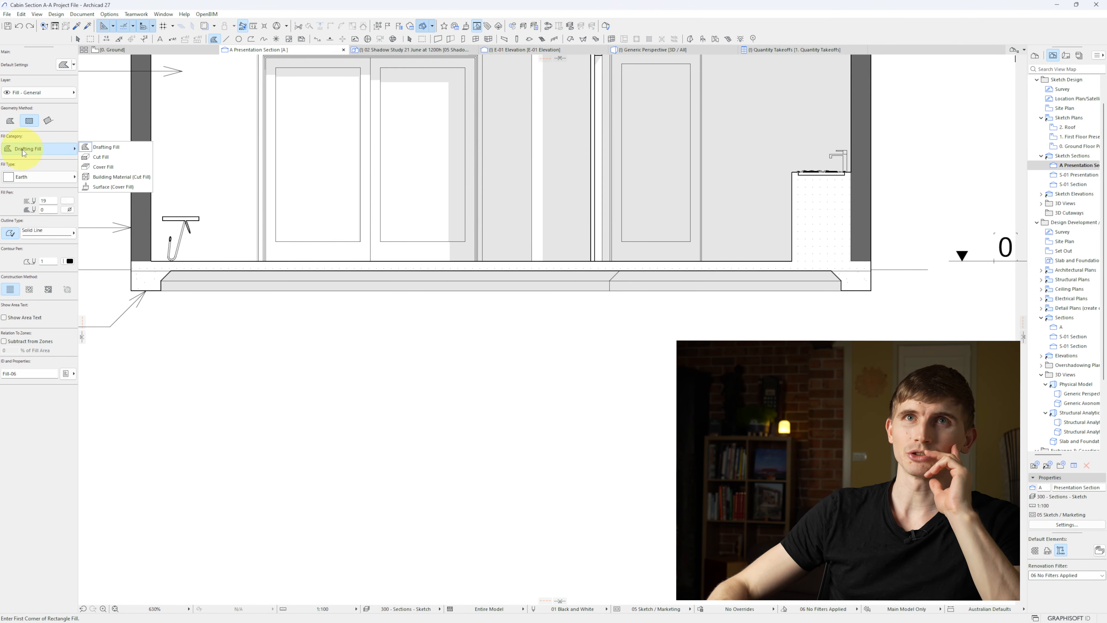
click(103, 149)
click(42, 177)
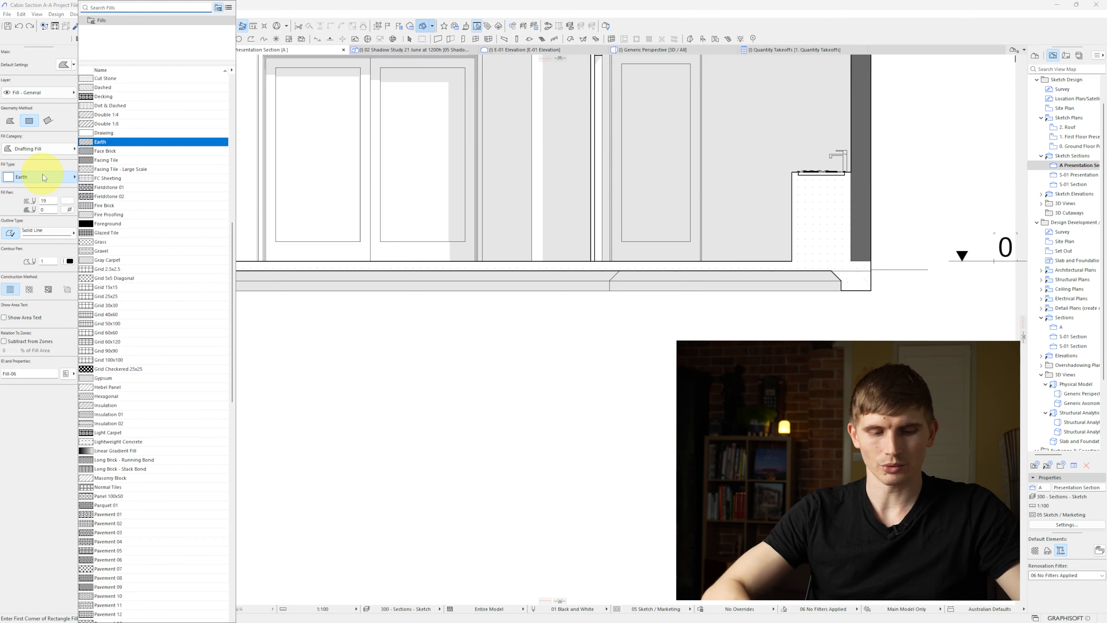
text(CONC)
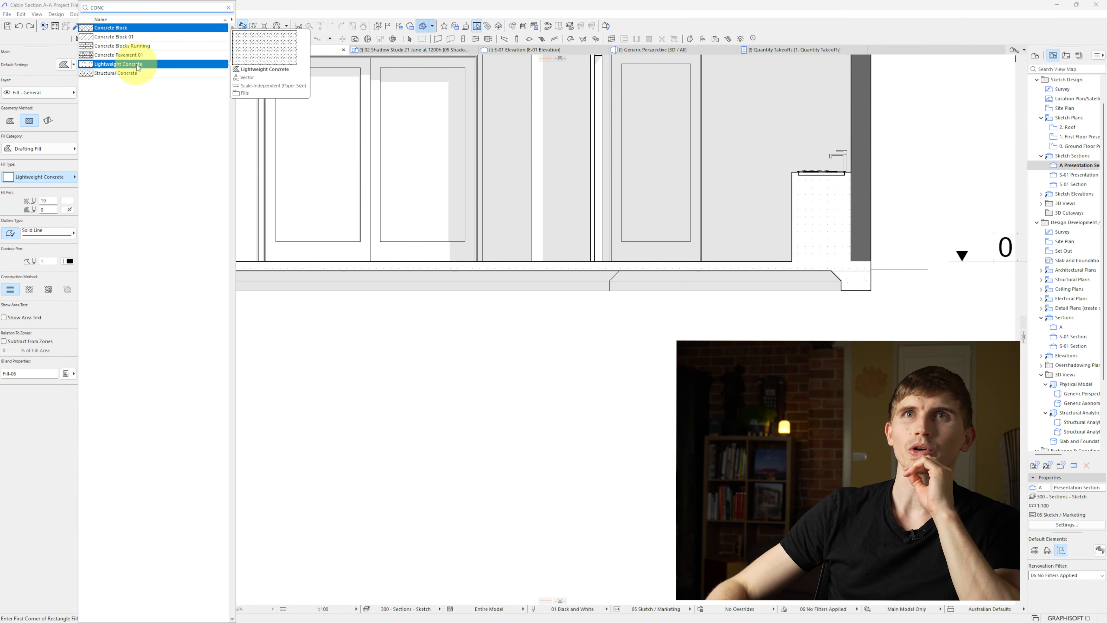
click(117, 64)
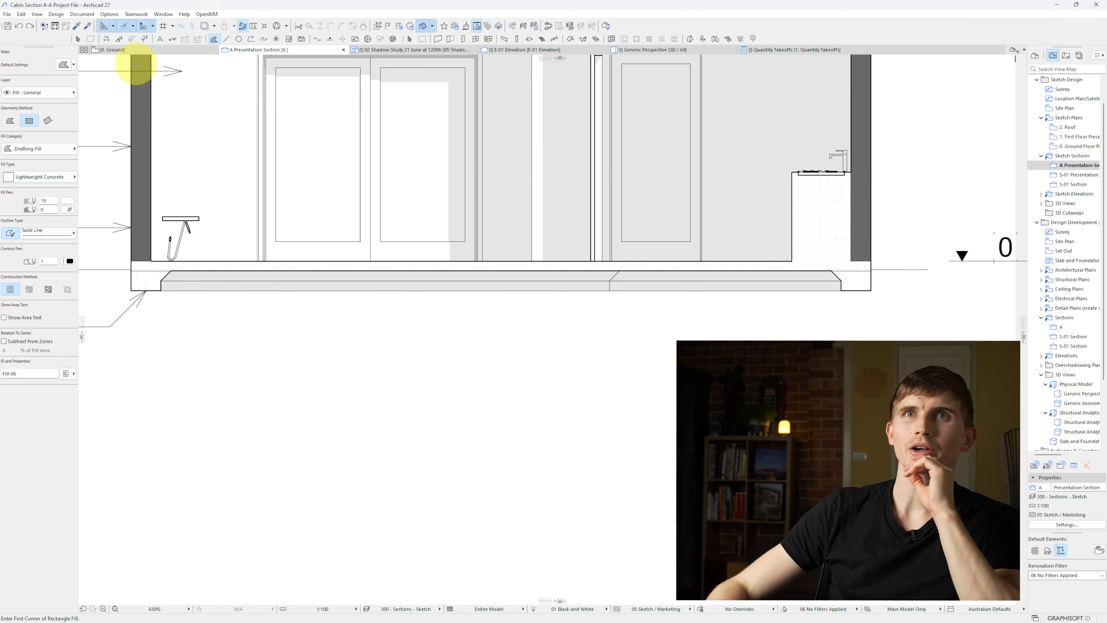
click(67, 201)
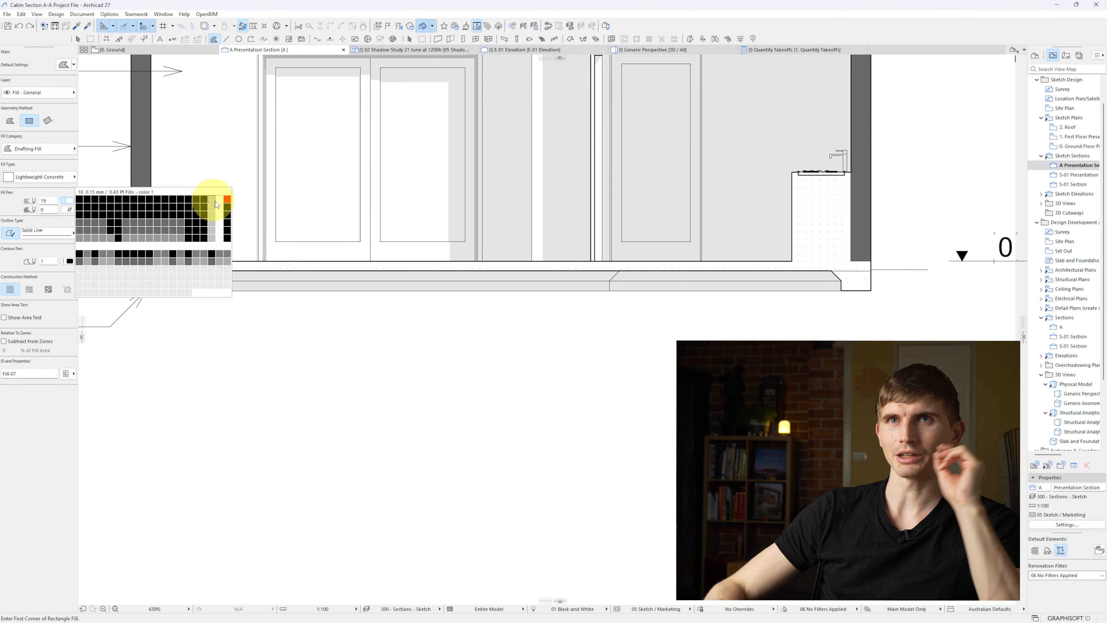
click(81, 201)
click(67, 210)
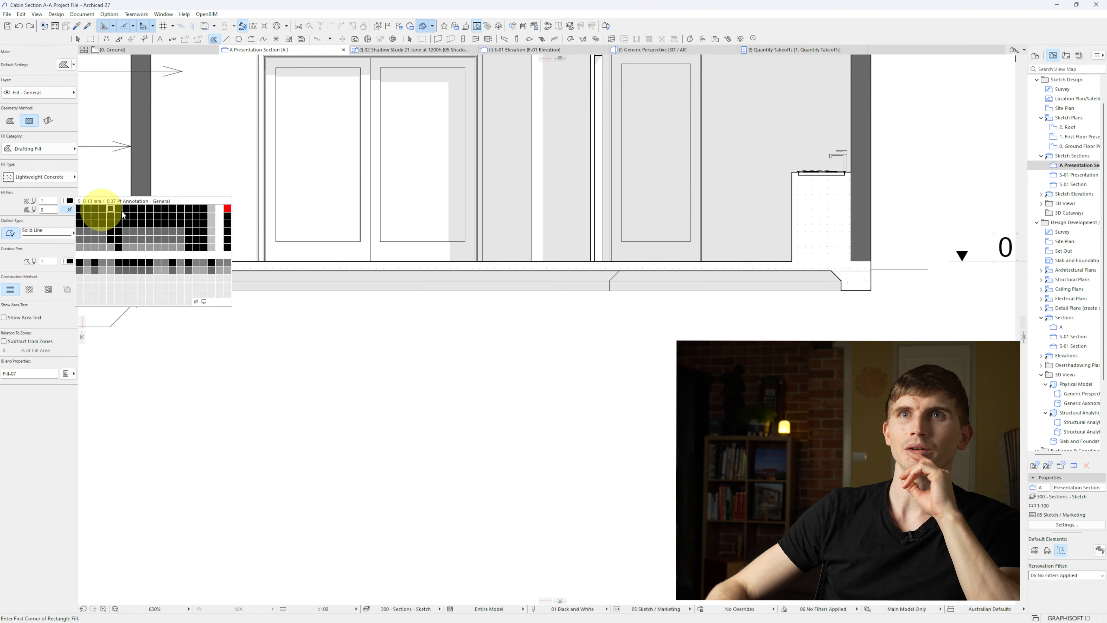
click(219, 208)
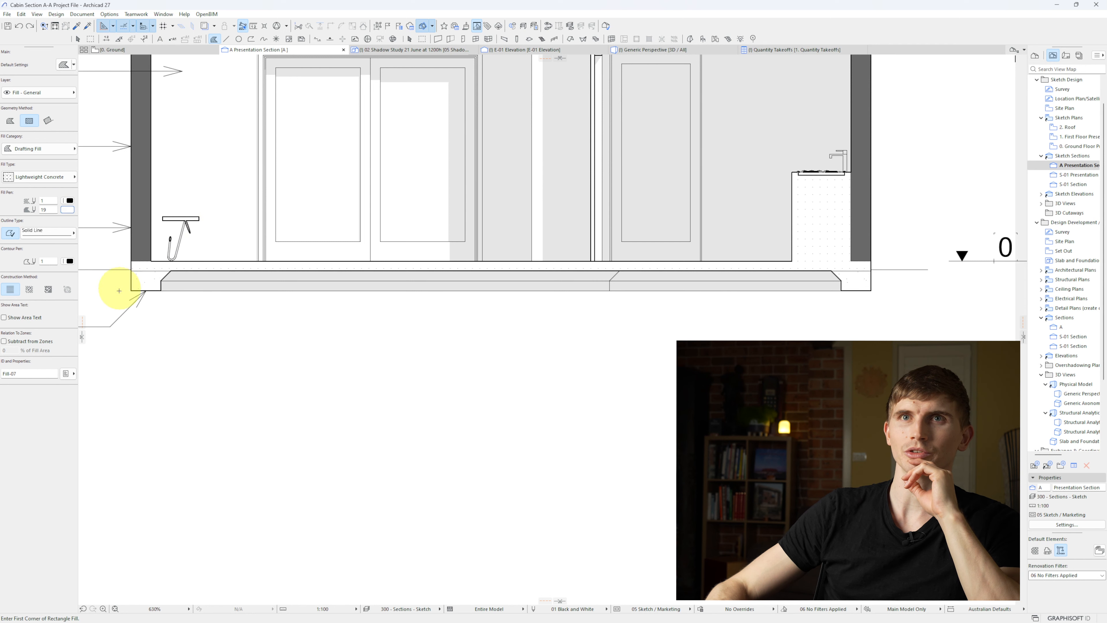
Draw a rectangular concrete fill 300 mm high covering the slab and footings from one outer wall face to the other.
click(131, 290)
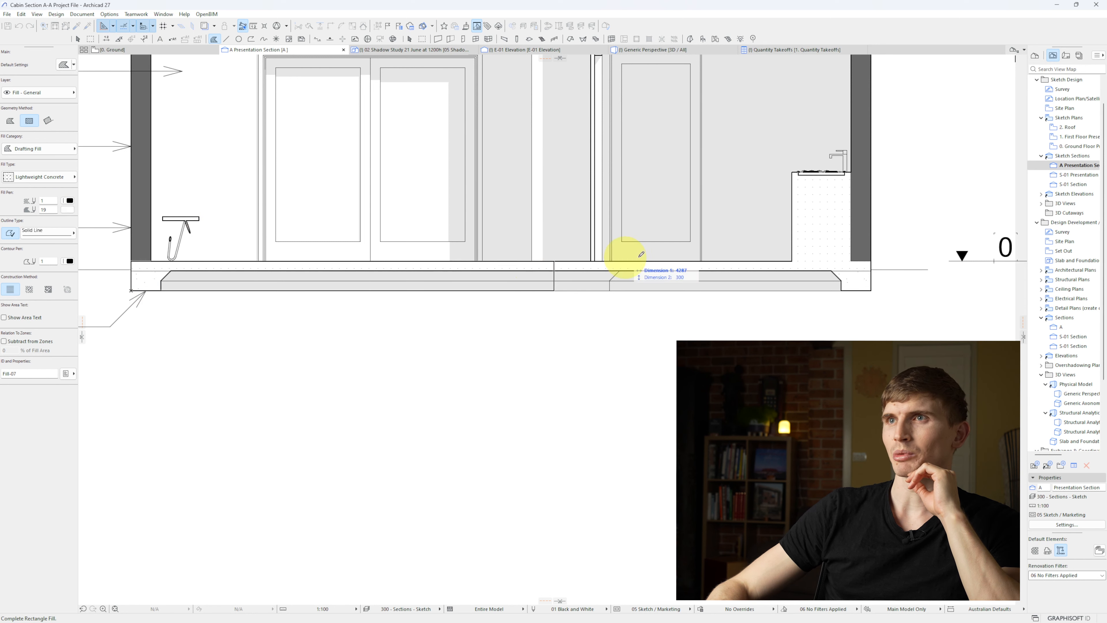
click(871, 261)
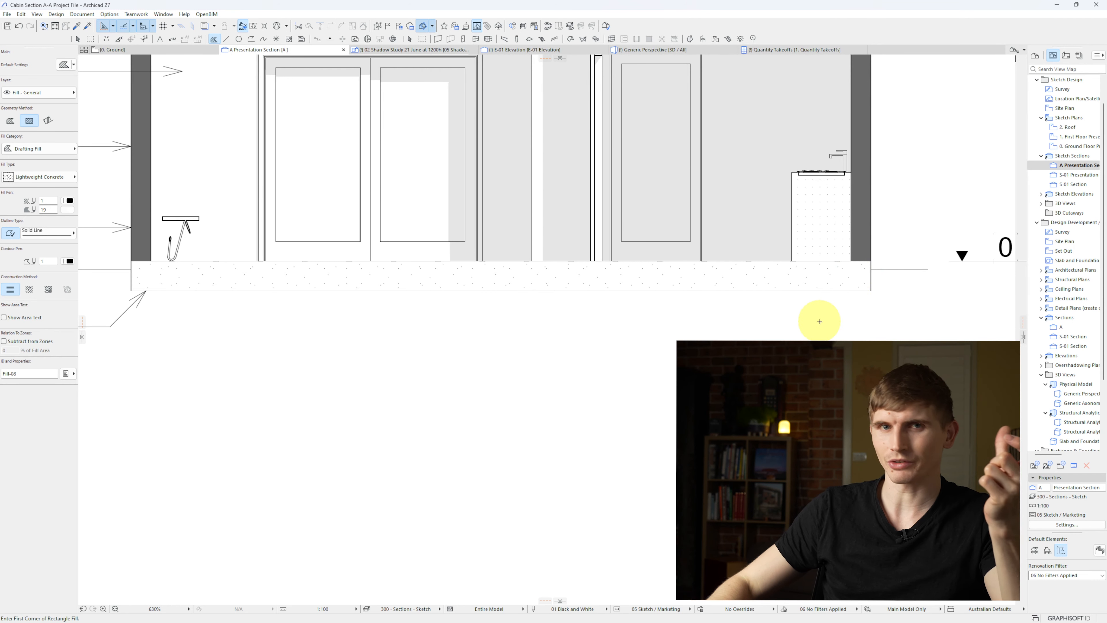
key(Escape)
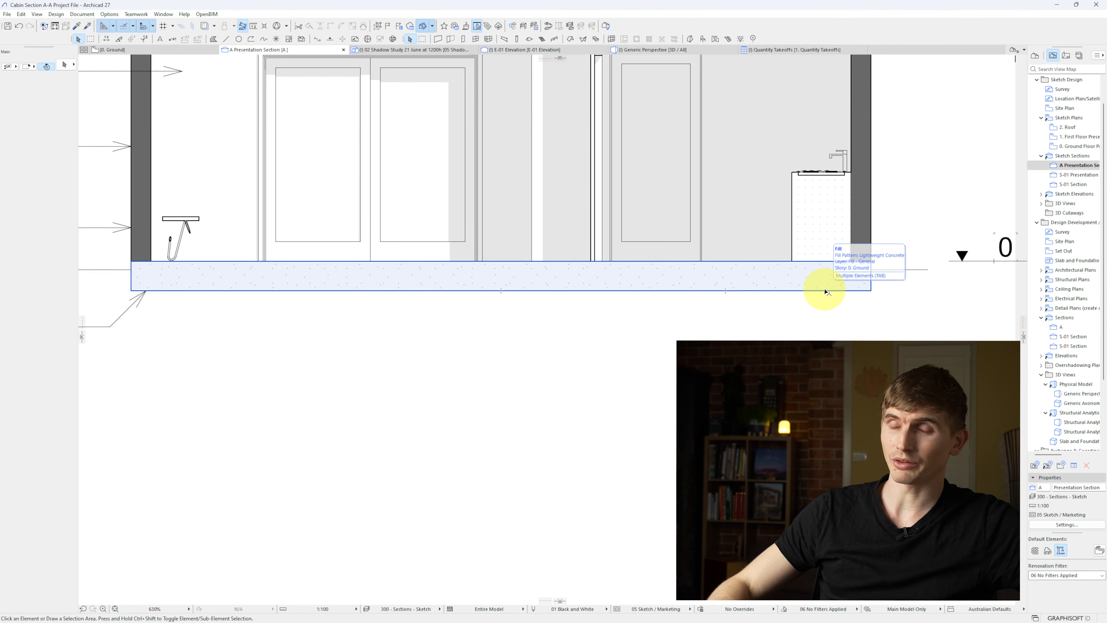
Subtract the areas beneath the slab between the edge footings from the concrete fill and set its background pen to 18.
click(826, 291)
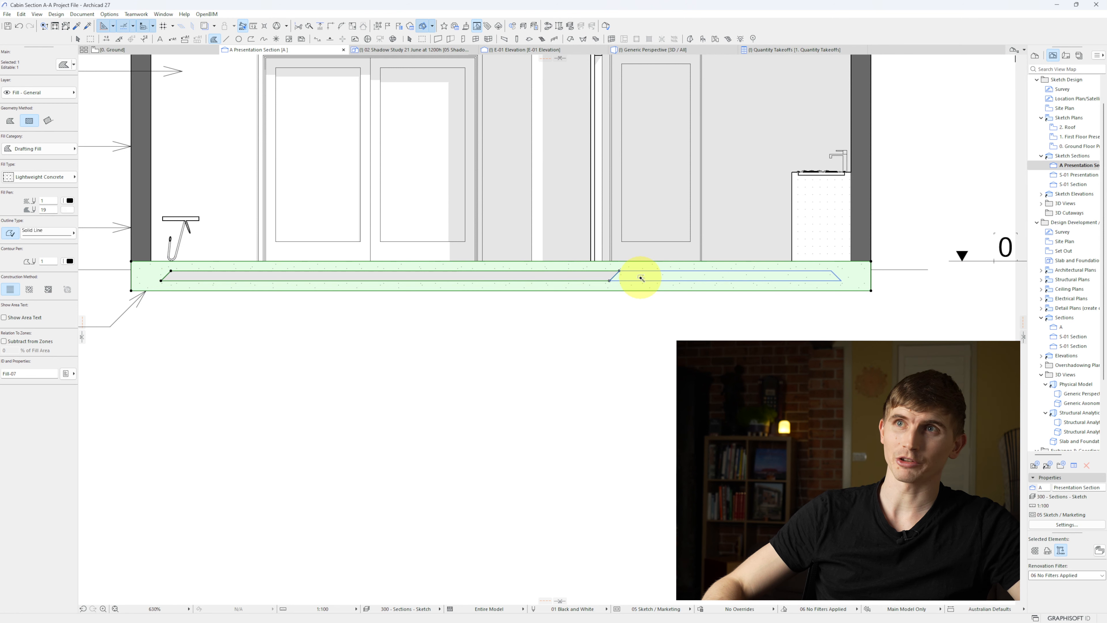
click(641, 278)
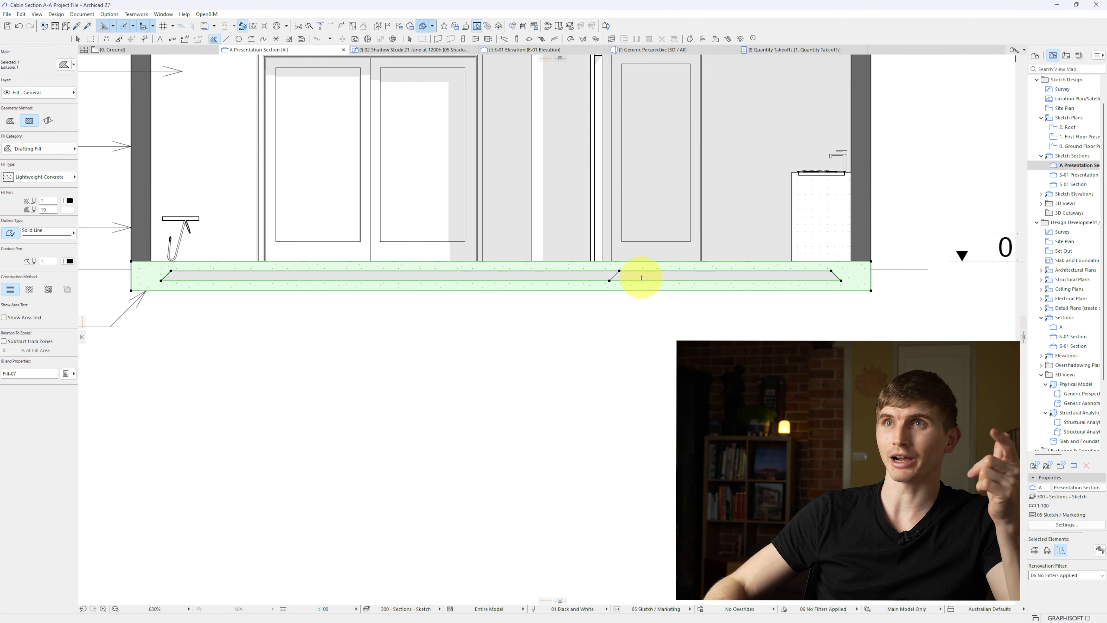
click(816, 287)
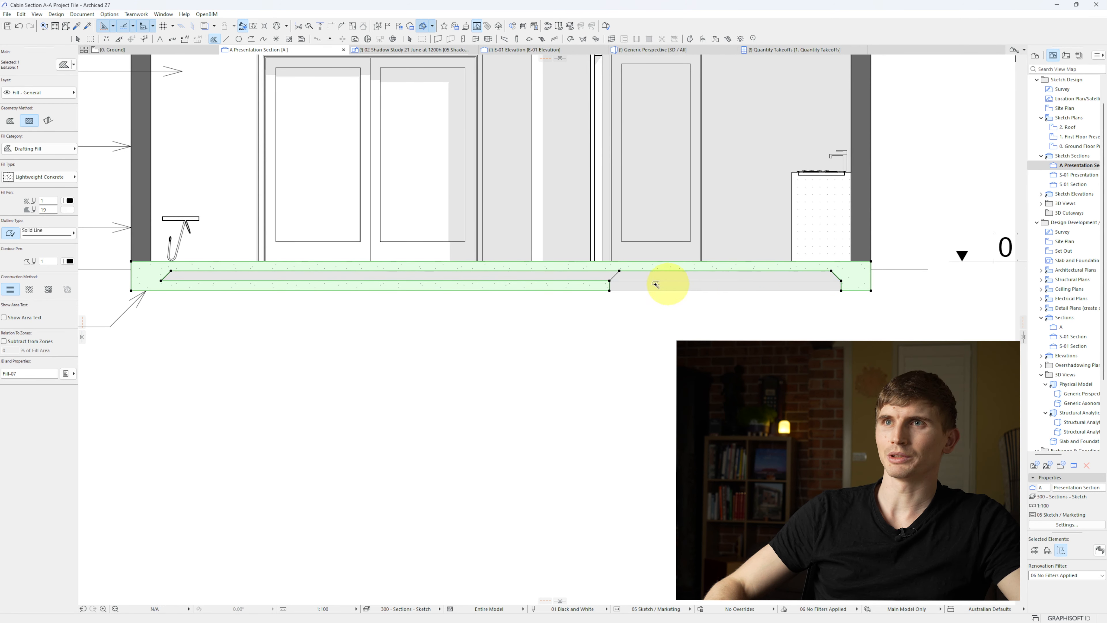
key(Escape)
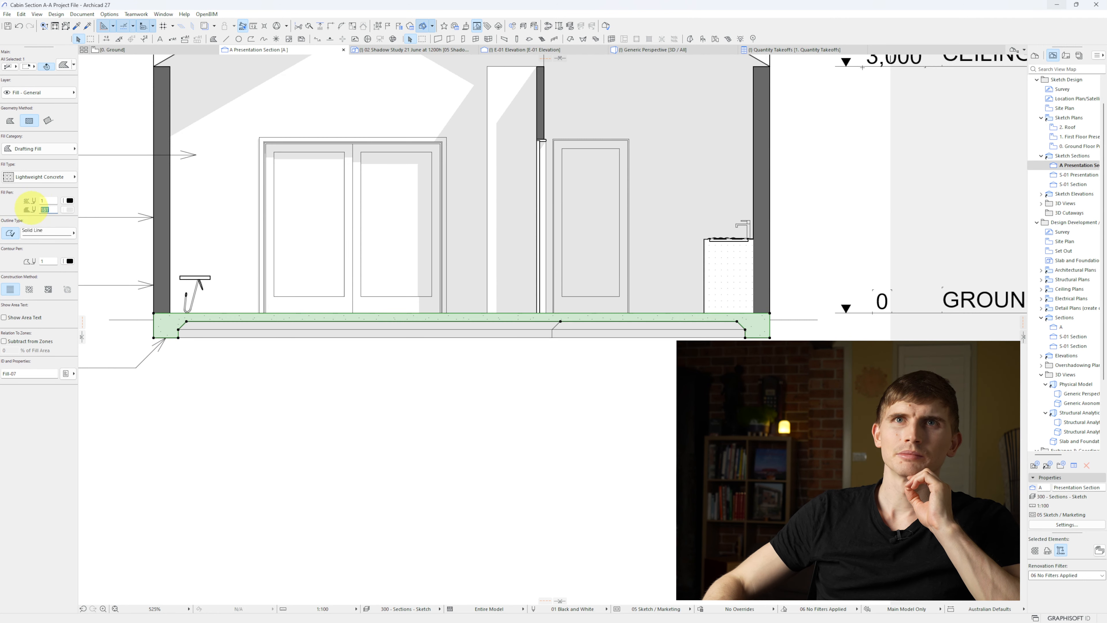
text(18)
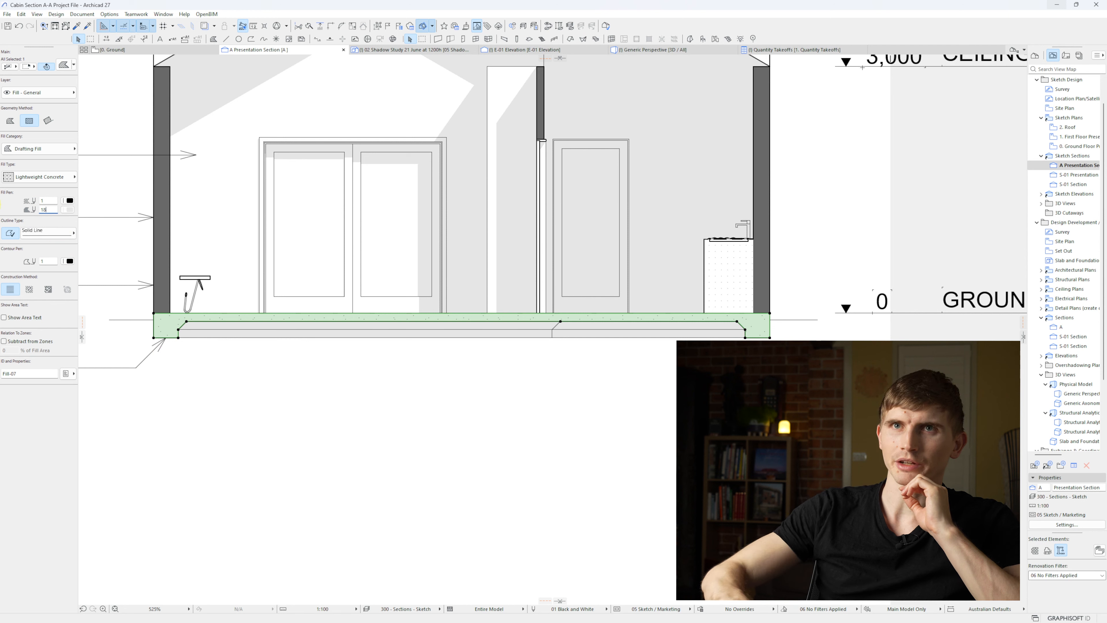
click(399, 405)
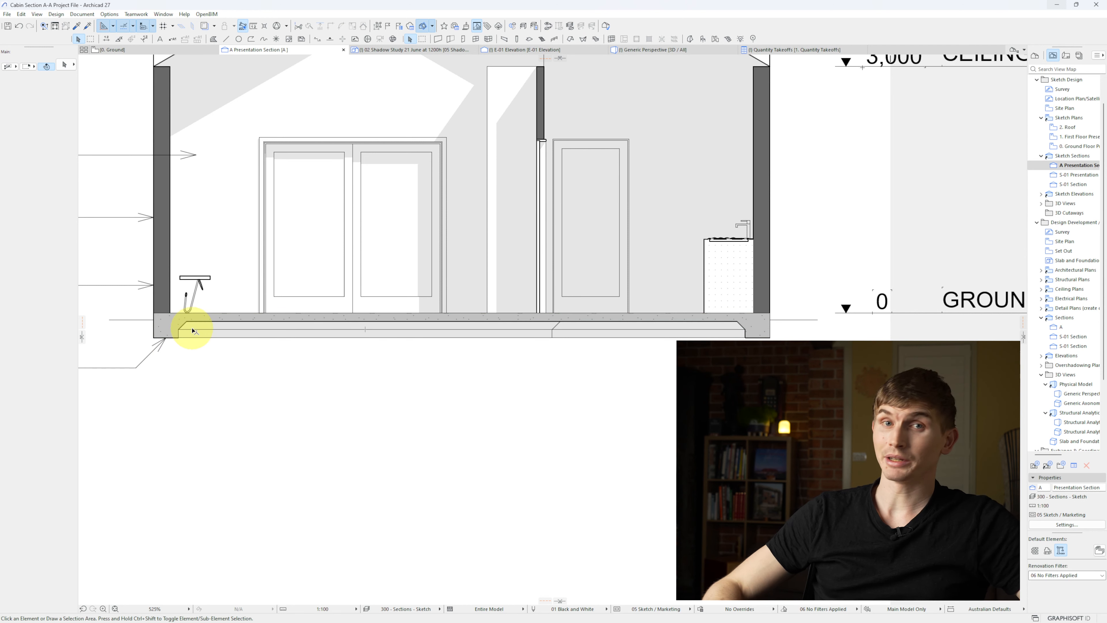
Draw a rectangular fill down from the ground line, extending below the footings and past both external walls.
click(194, 318)
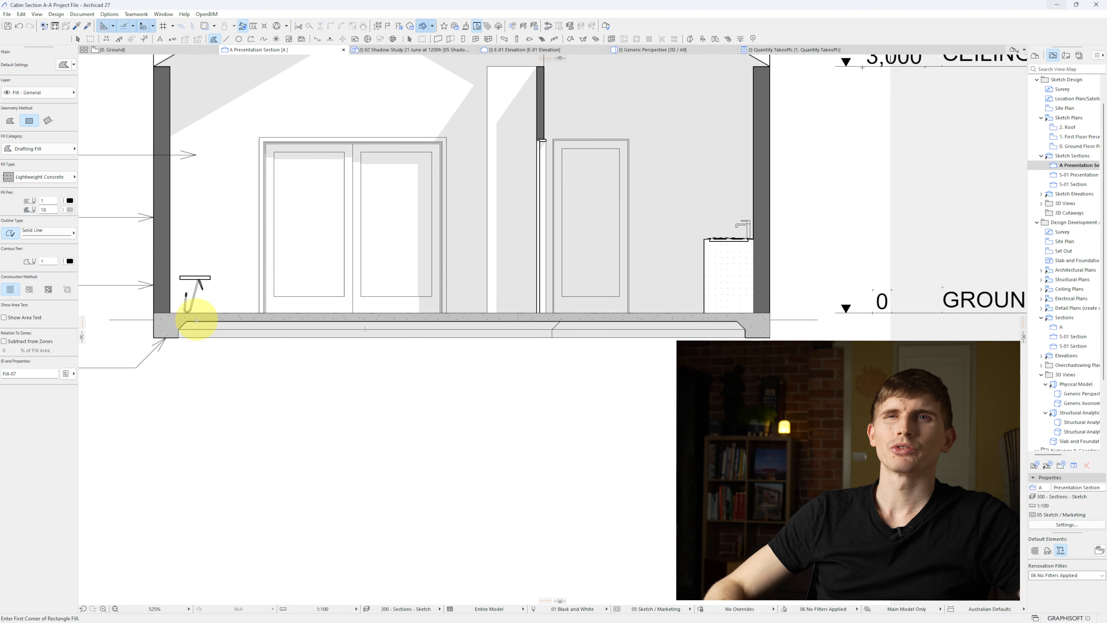
click(187, 321)
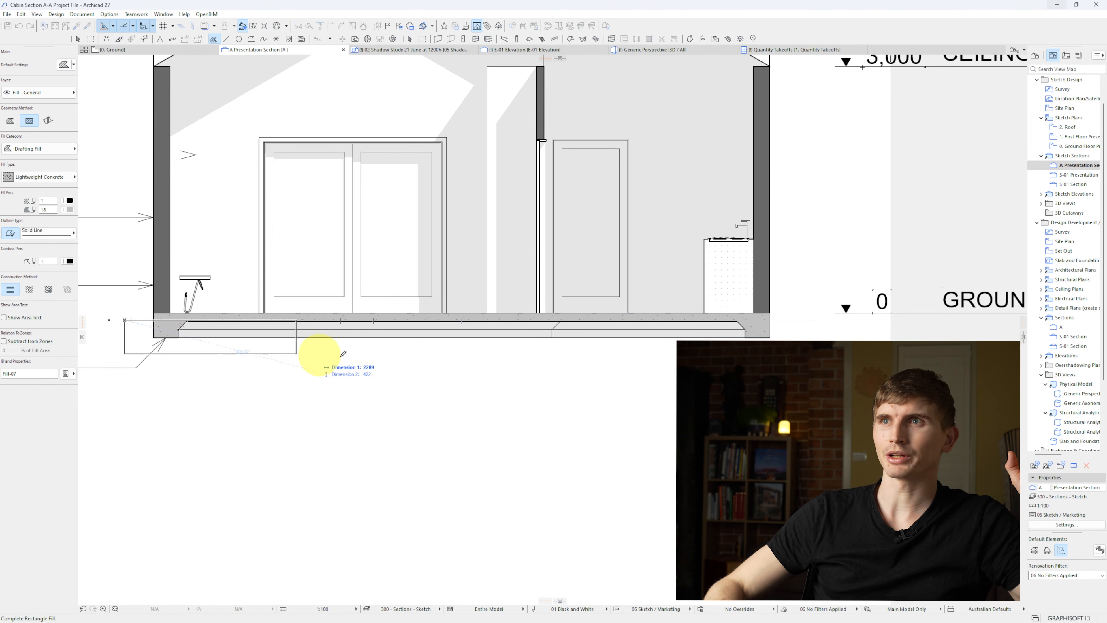
middle_drag(392, 356, 309, 345)
click(712, 366)
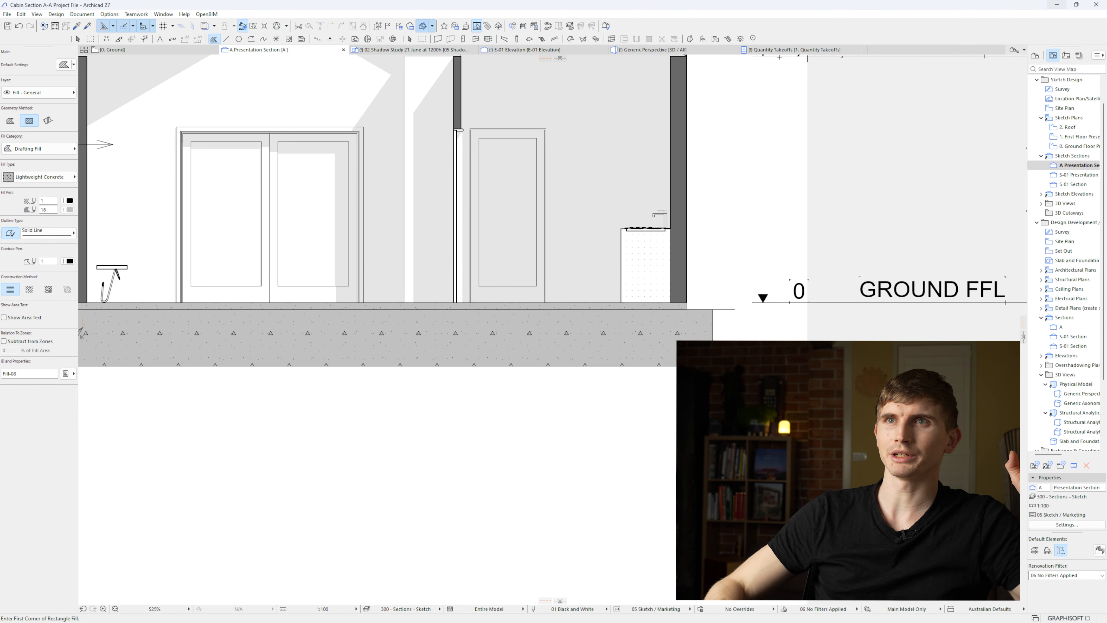
Change the fill type of the rectangle below the ground line to Earth.
click(413, 370)
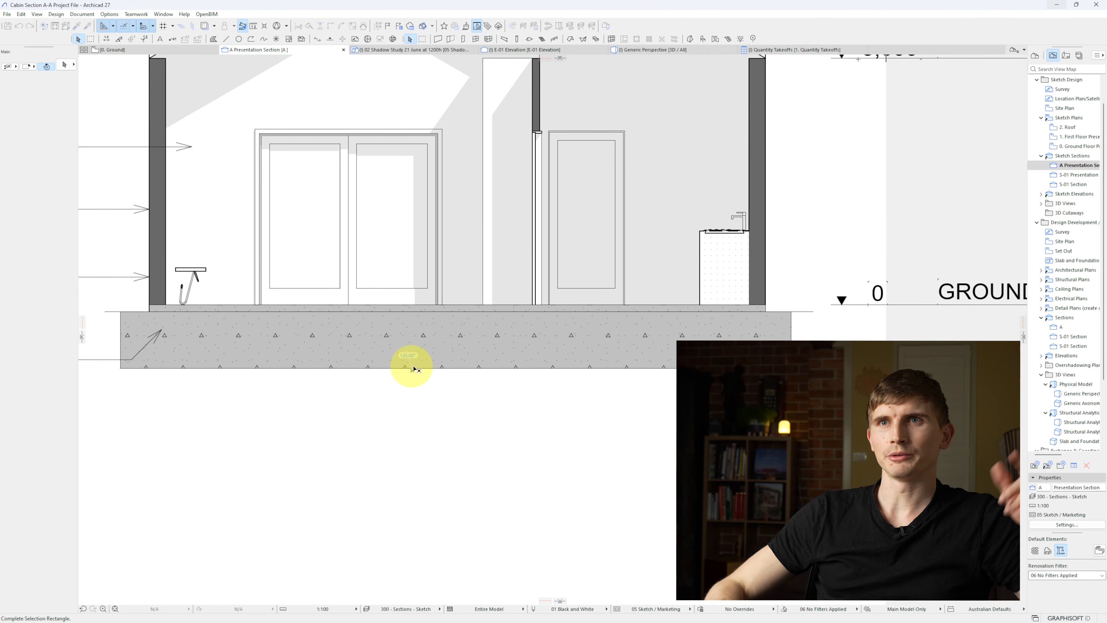
click(417, 370)
click(61, 177)
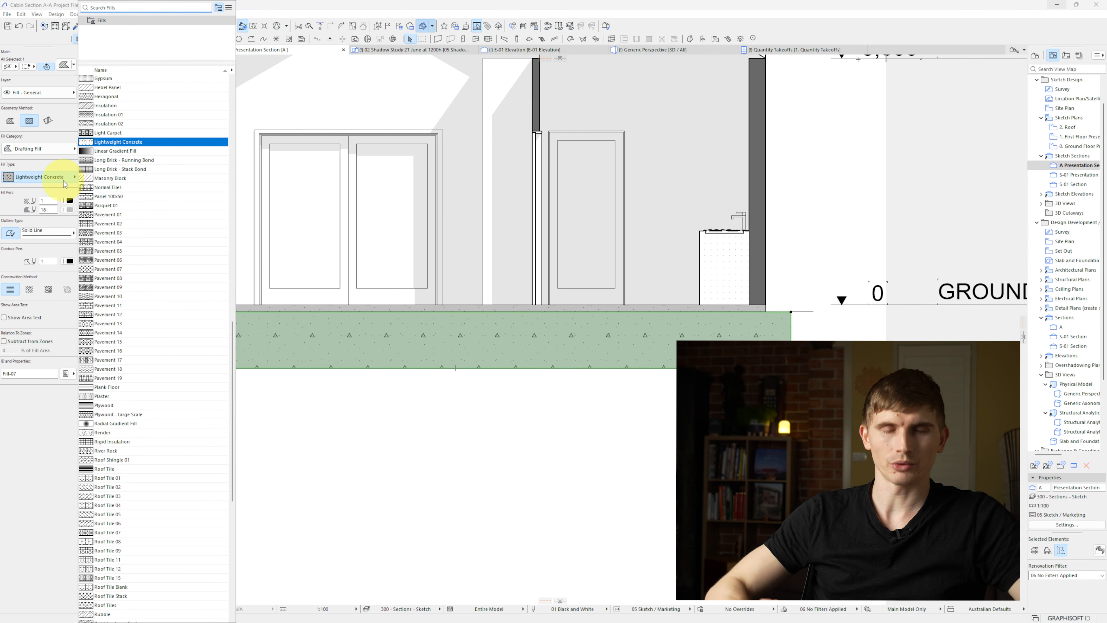
text(ear)
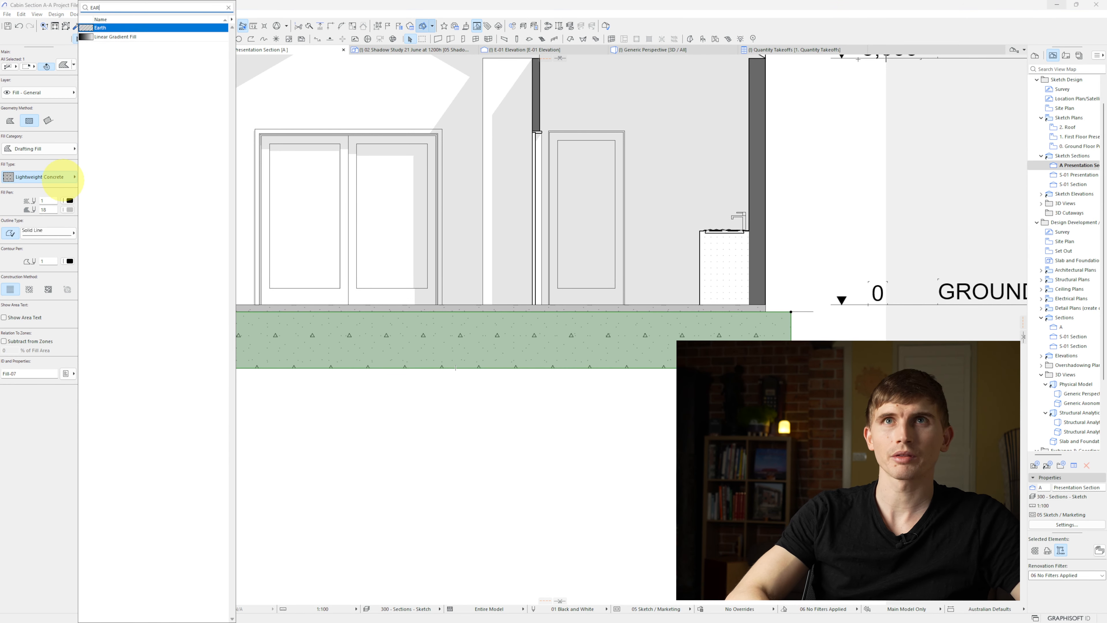
key(Return)
Set the earth fill's background pen to 19 and foreground pen to 101, and turn off its outline.
click(68, 210)
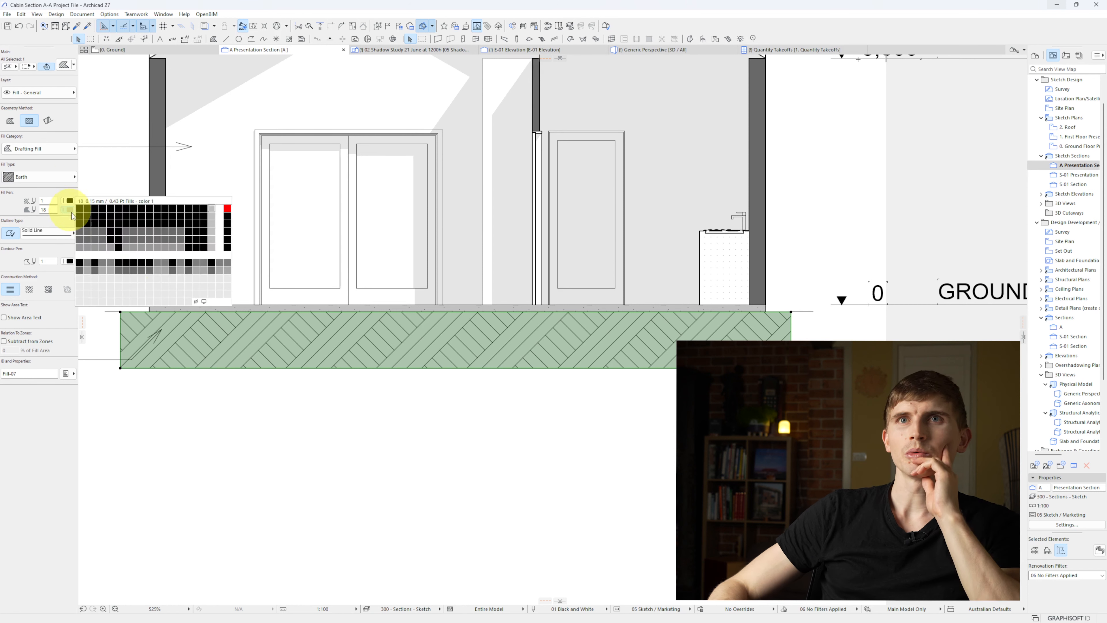
click(218, 208)
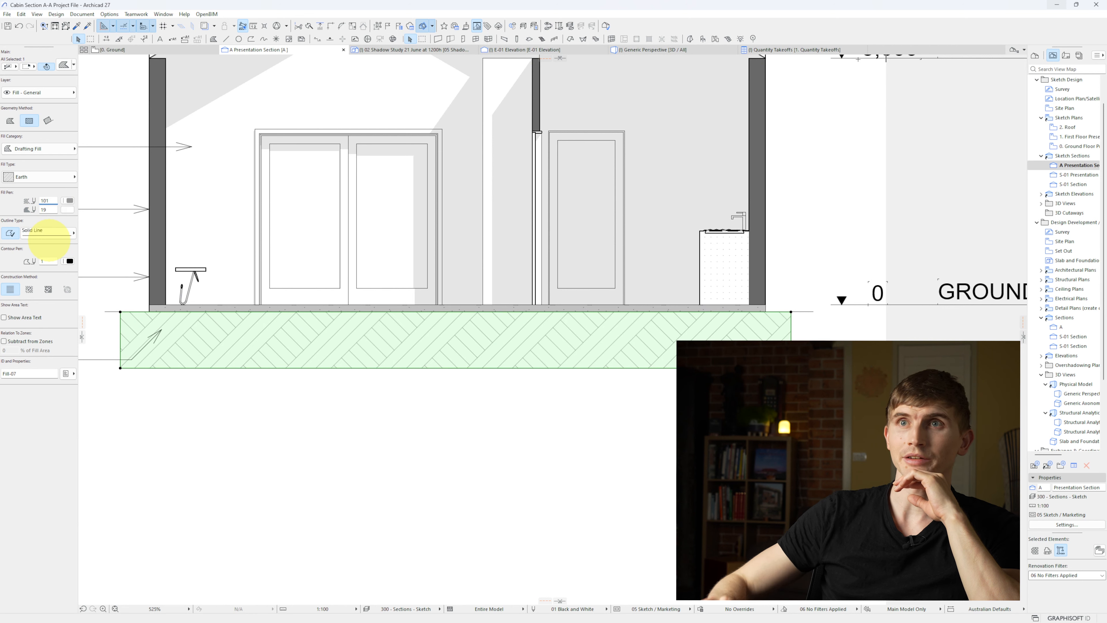
click(11, 234)
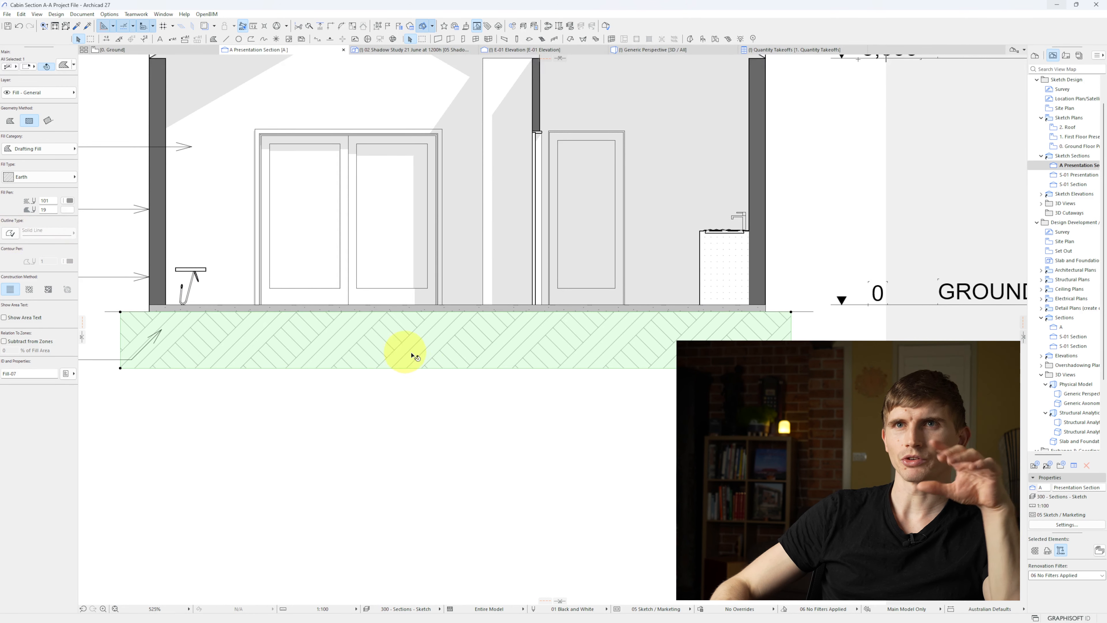
scroll(458, 364, down, 1)
key(Escape)
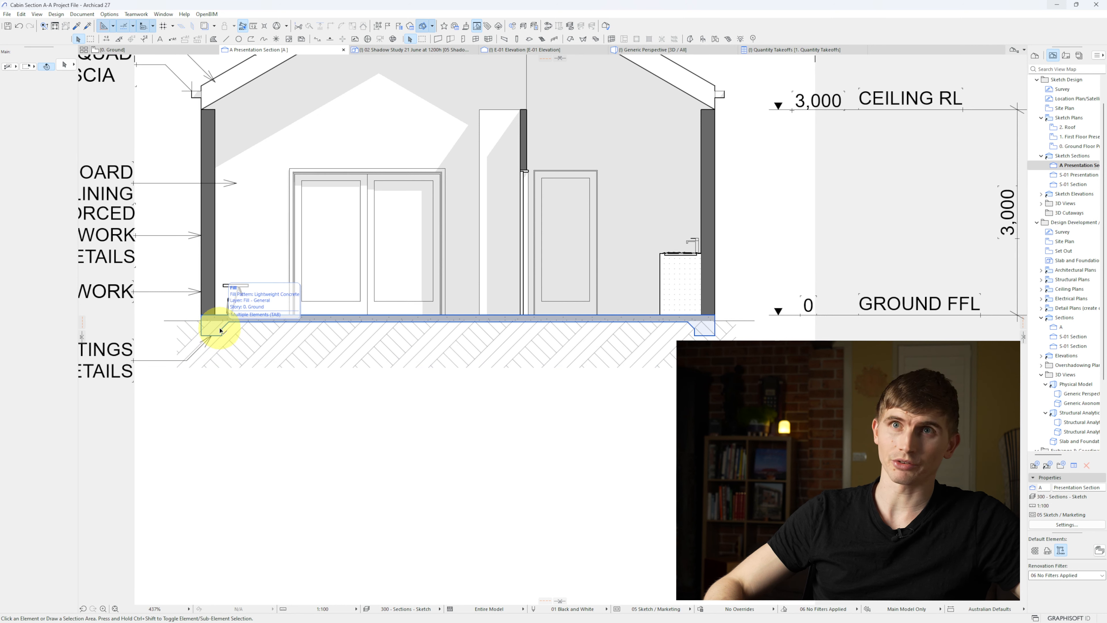
Bring the concrete slab and footing fill to the front of the display order, above the earth fill.
click(221, 330)
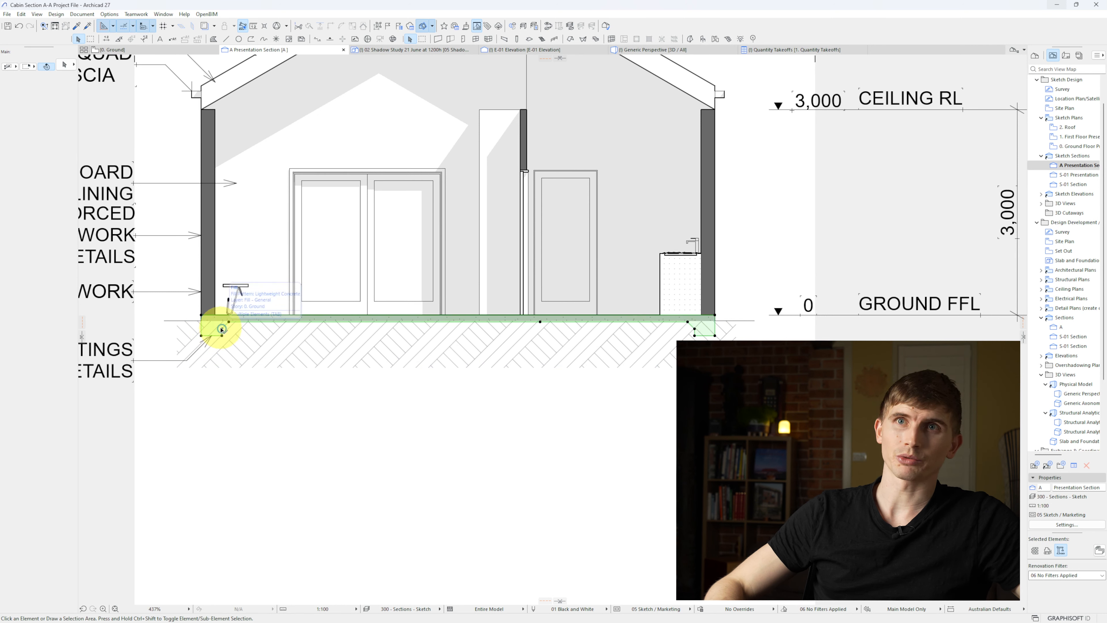
right_click(162, 309)
mouse_move(218, 409)
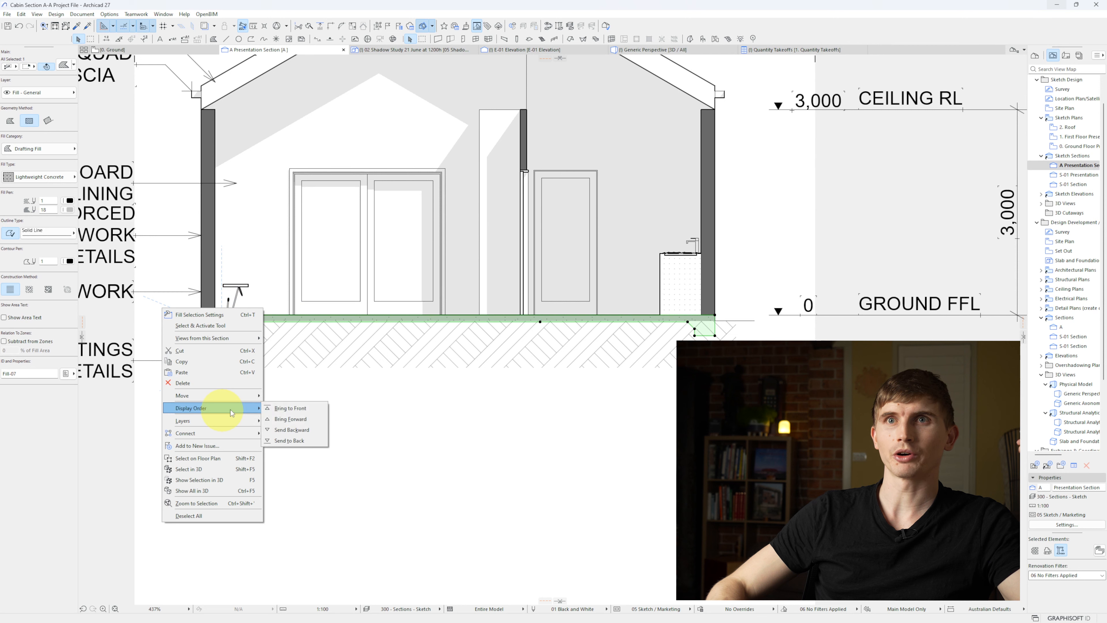
click(279, 409)
click(333, 465)
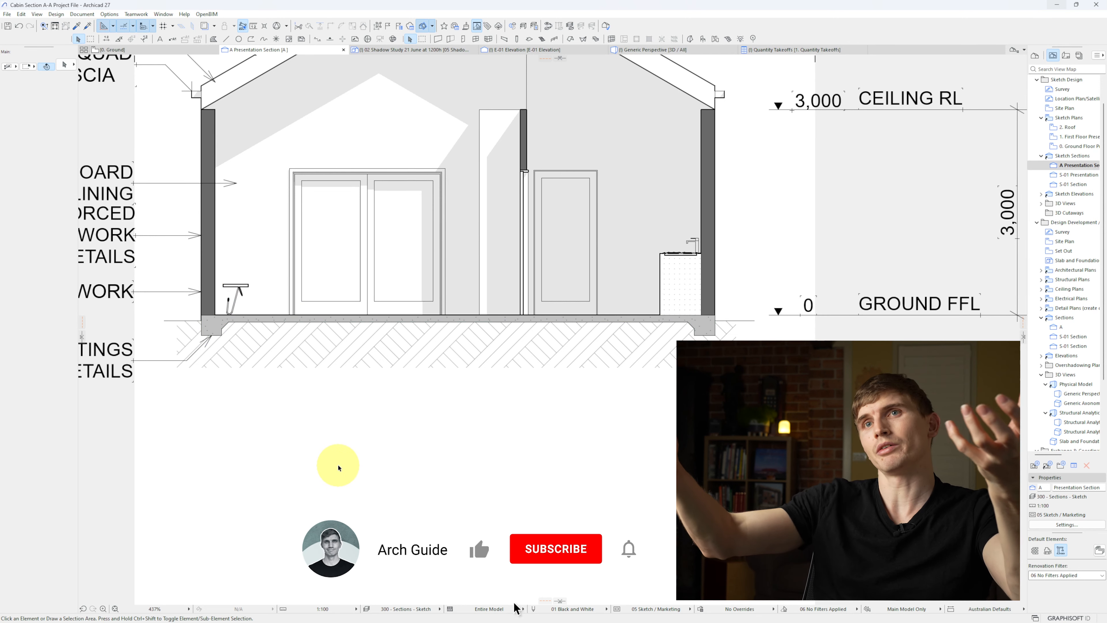
scroll(358, 478, down, 3)
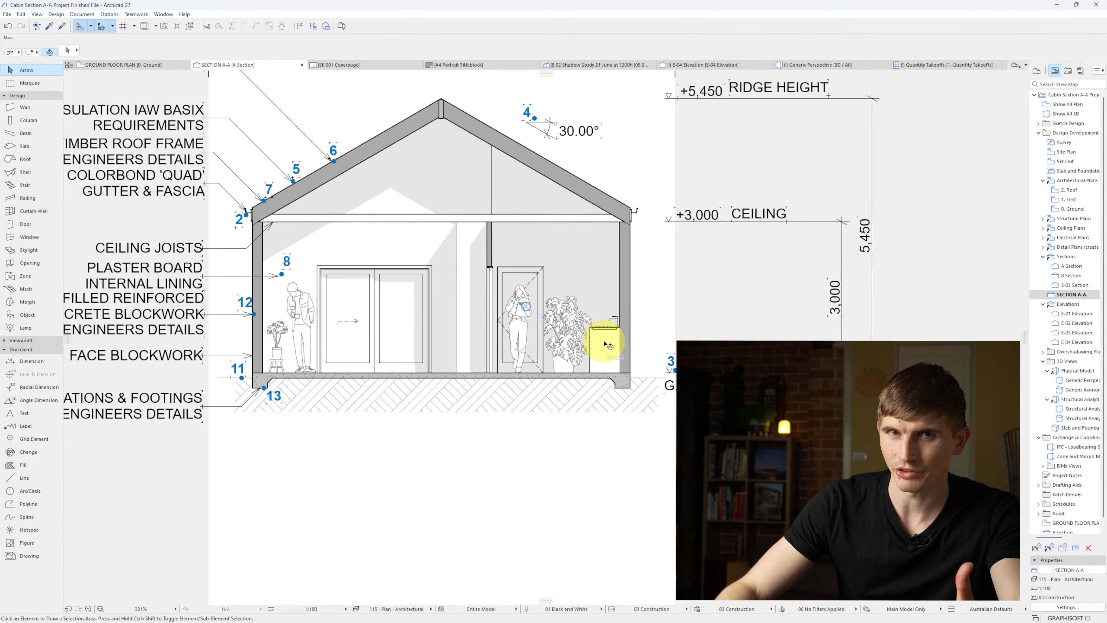
Search the object library for PEOPLE and place Man with Cigarette Contour 27 on the floor beside the sliding doors.
click(35, 316)
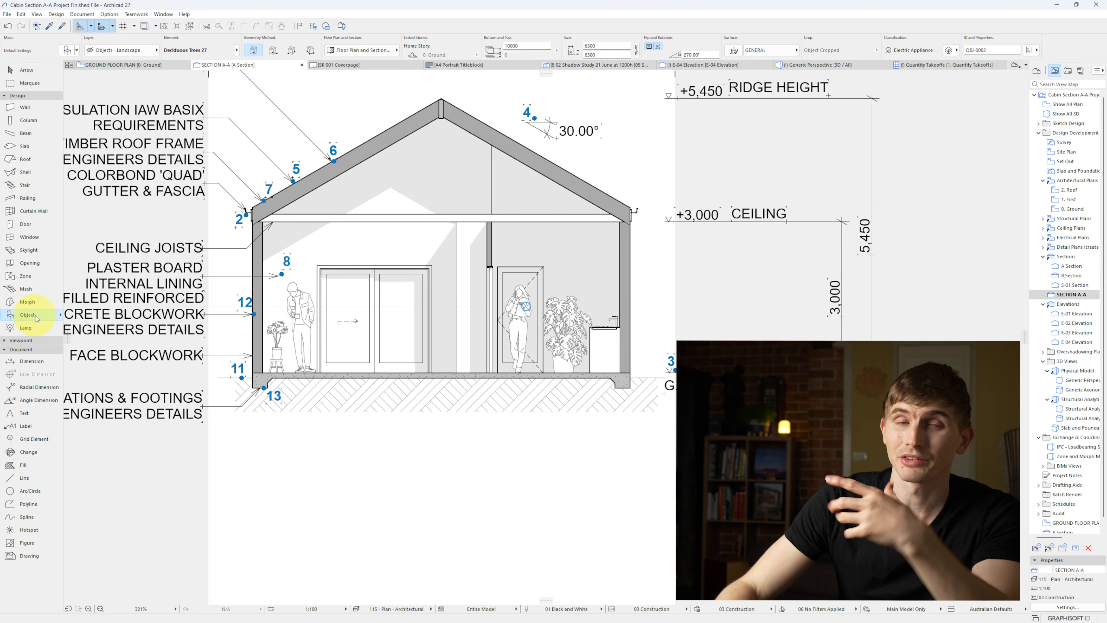
click(71, 53)
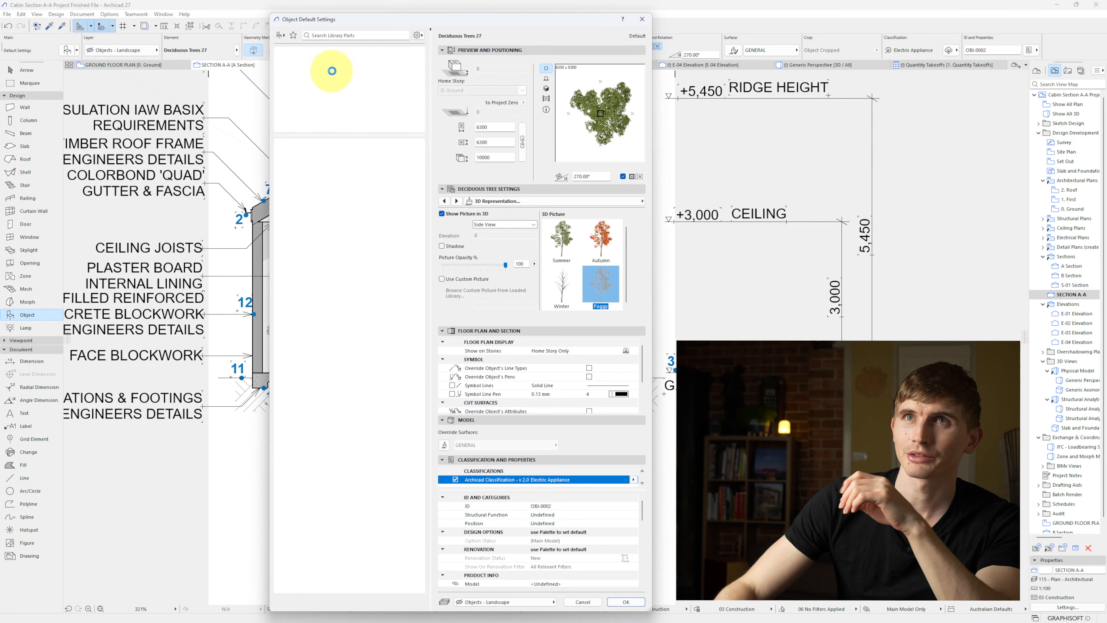
click(343, 35)
text(PEOPLE)
scroll(334, 421, down, 1)
click(308, 454)
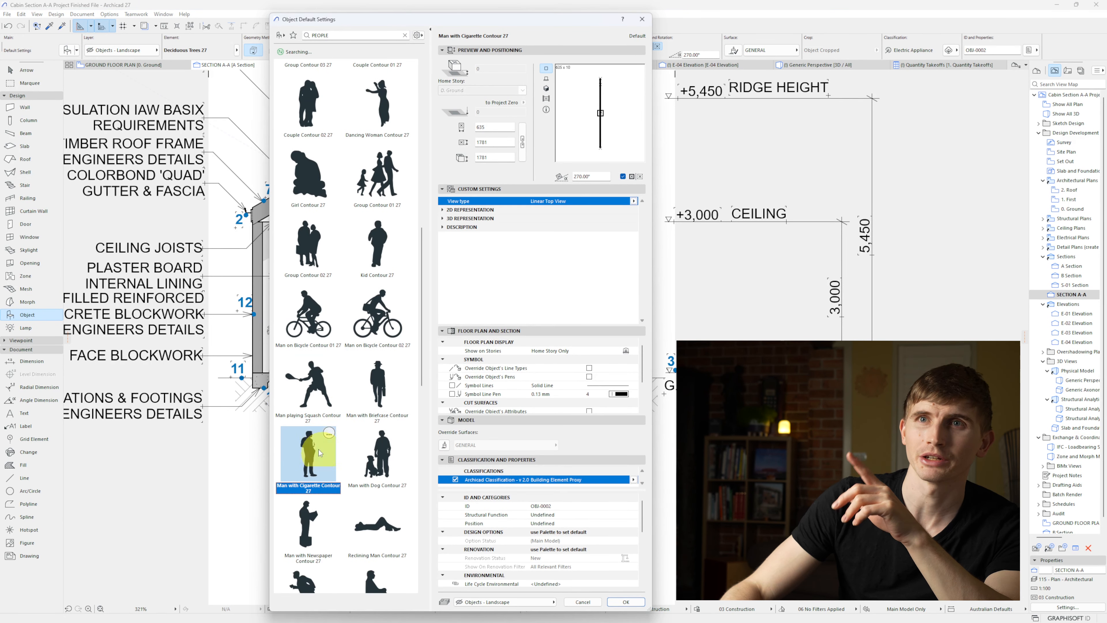
click(626, 602)
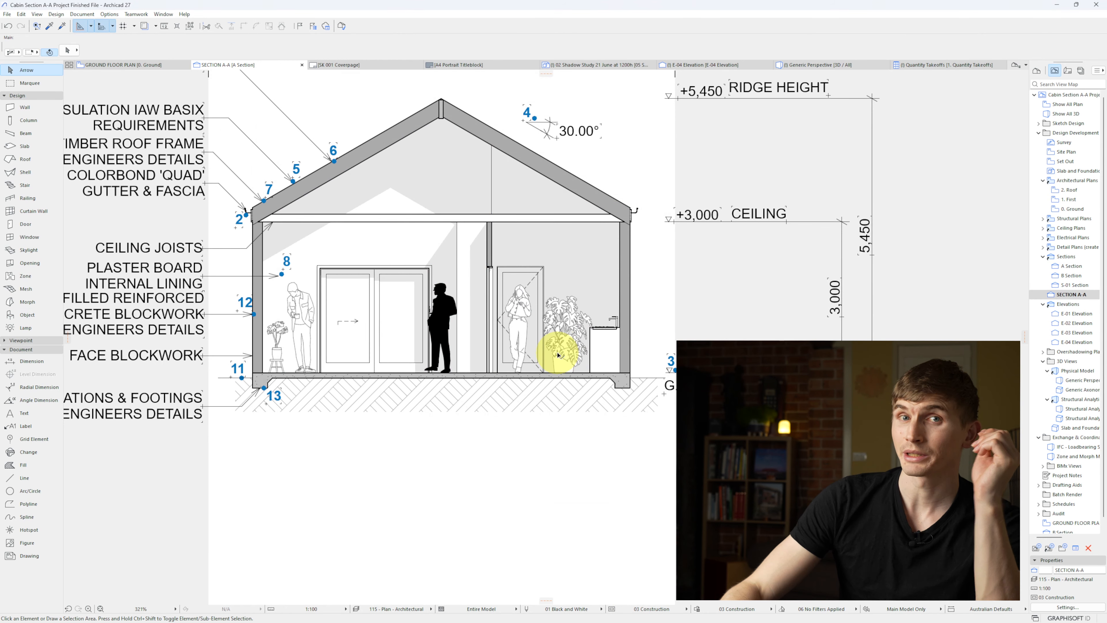
click(443, 324)
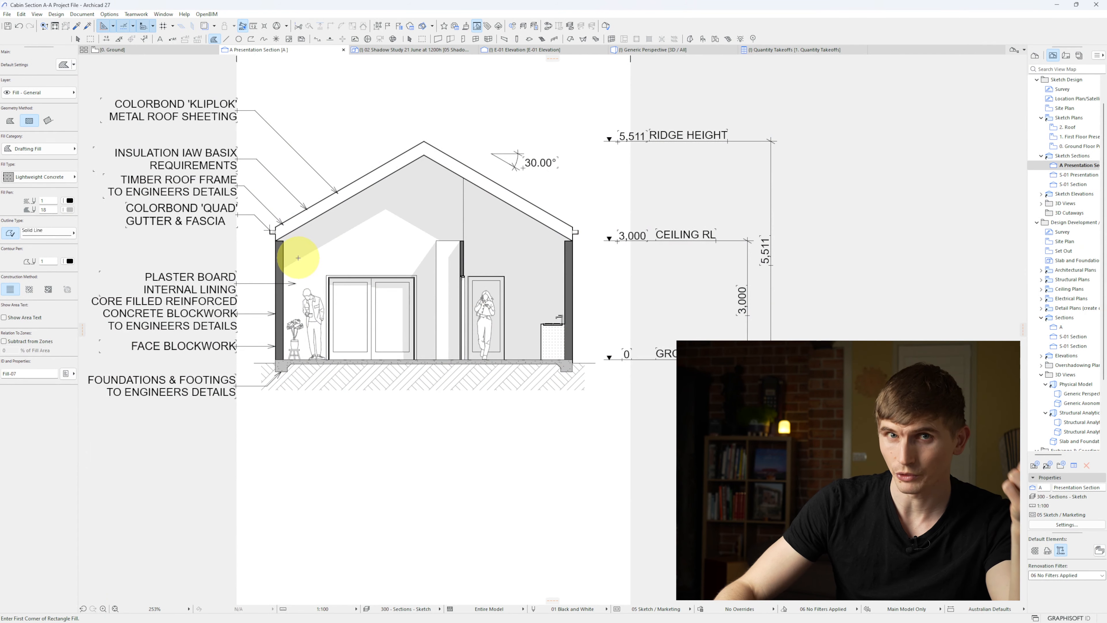
Draw a 7500-wide rectangular fill above the ceiling line across both external walls, using the Foreground fill type and white foreground pen 19.
click(275, 241)
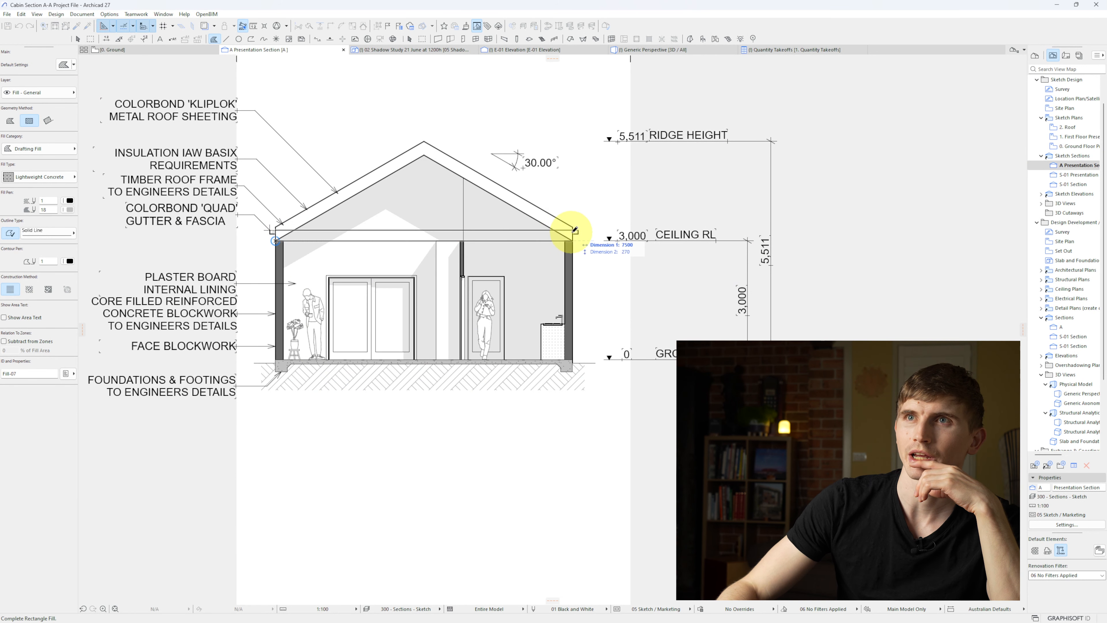
key(Tab)
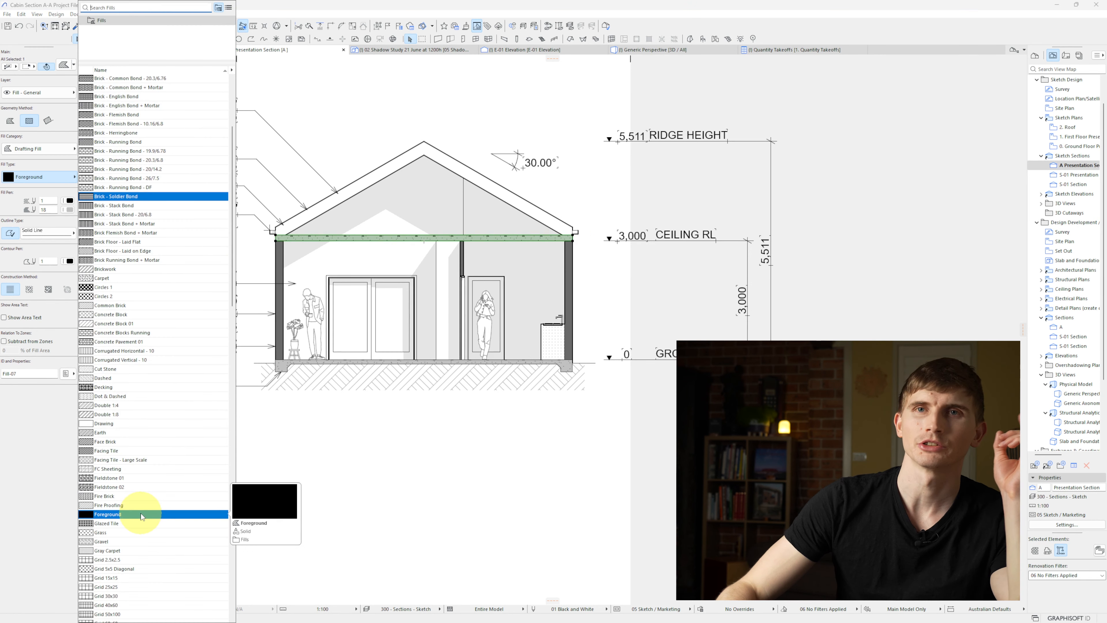
click(142, 514)
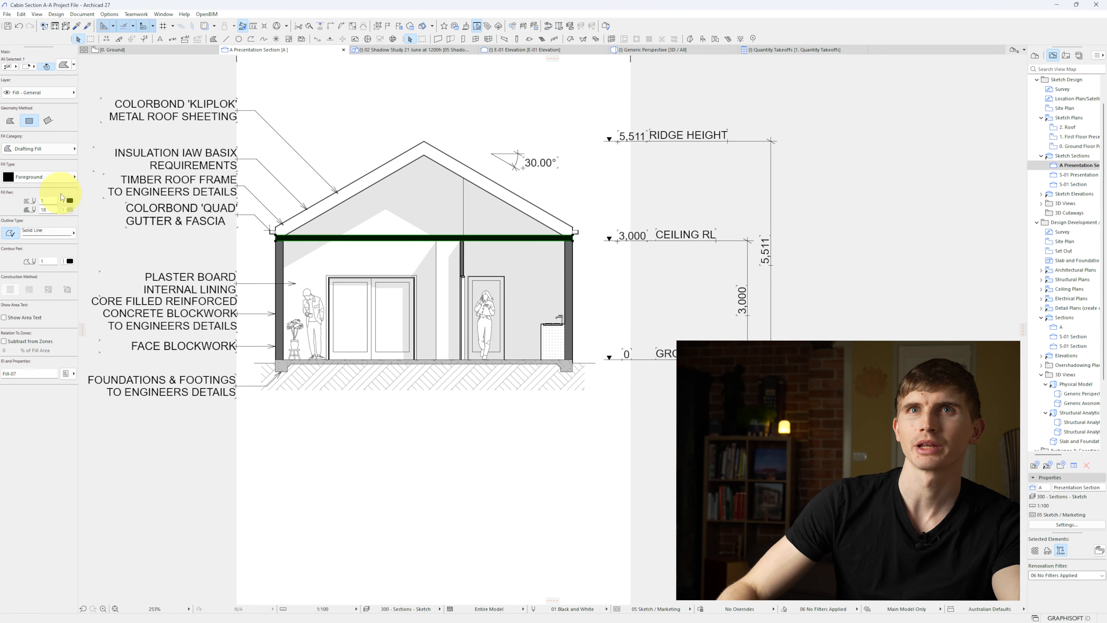
click(69, 201)
click(219, 200)
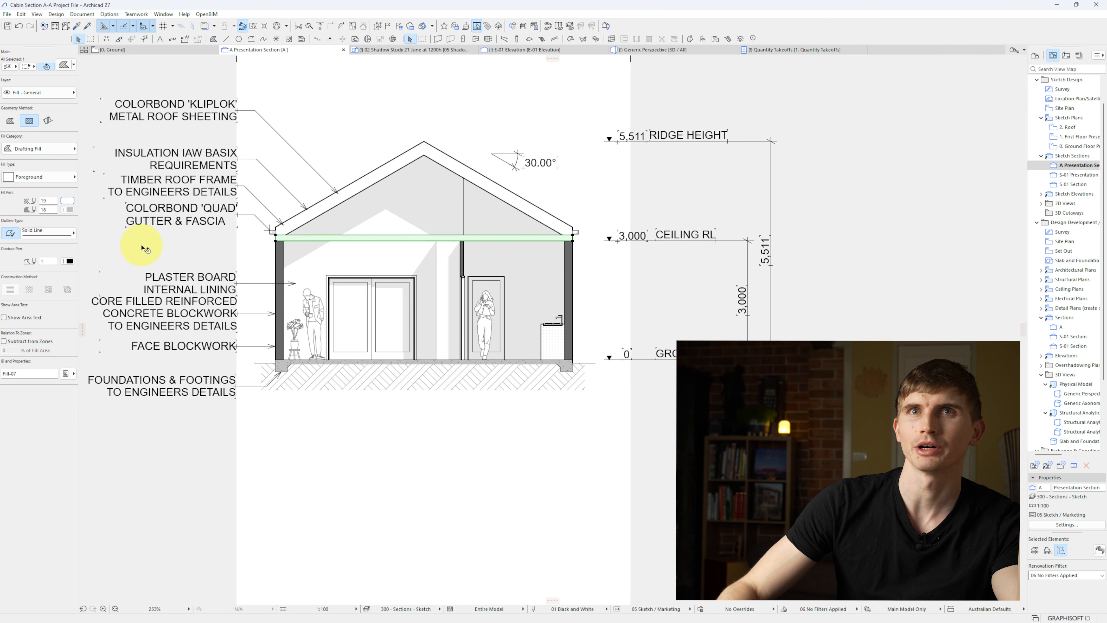
Draw a narrow rectangular fill down from the roof apex for the ridge beam.
click(424, 142)
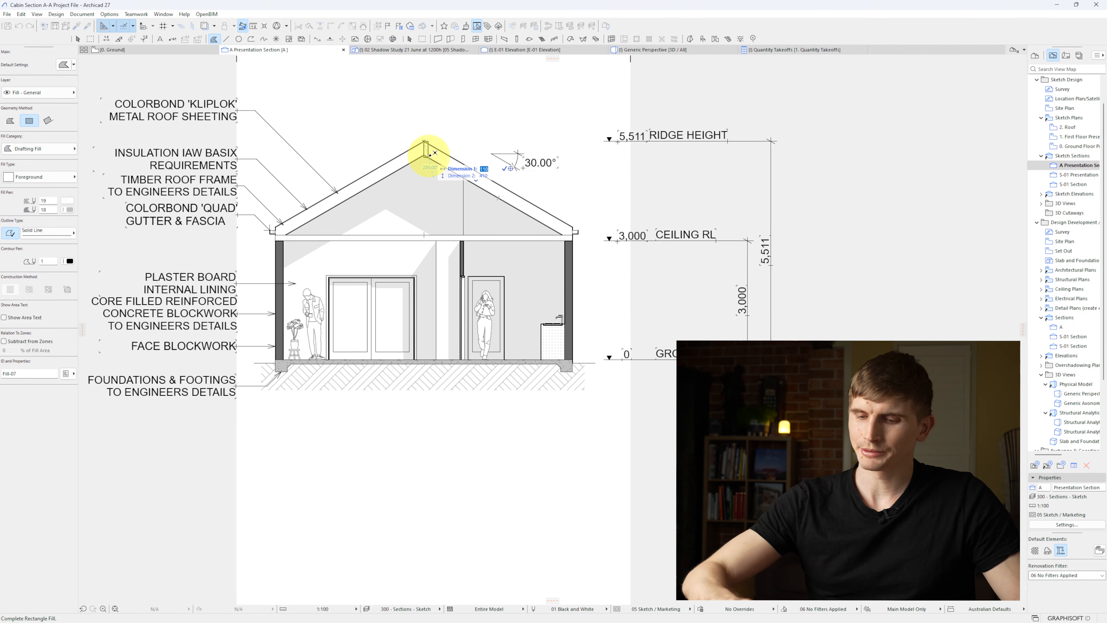